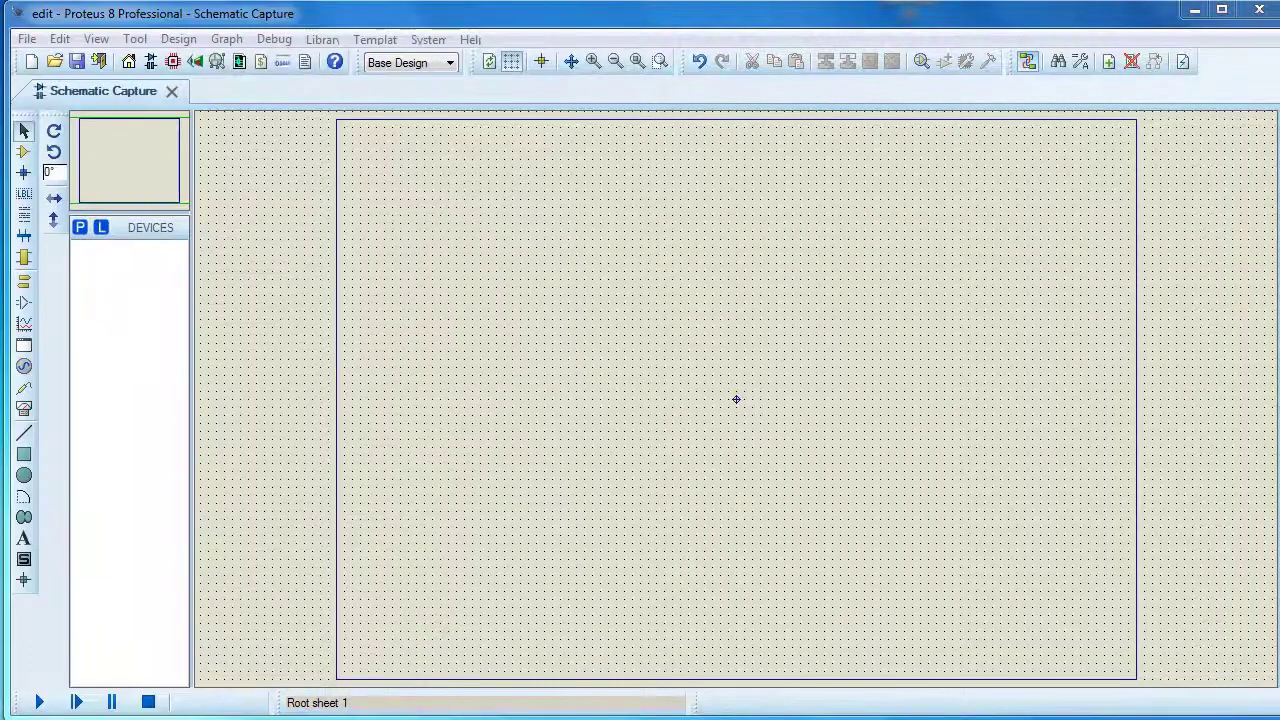
# Step: Pick the CERAMIC22N capacitor from Capacitors > Ceramic Disc in Pick Devices
pyautogui.click(24, 152)
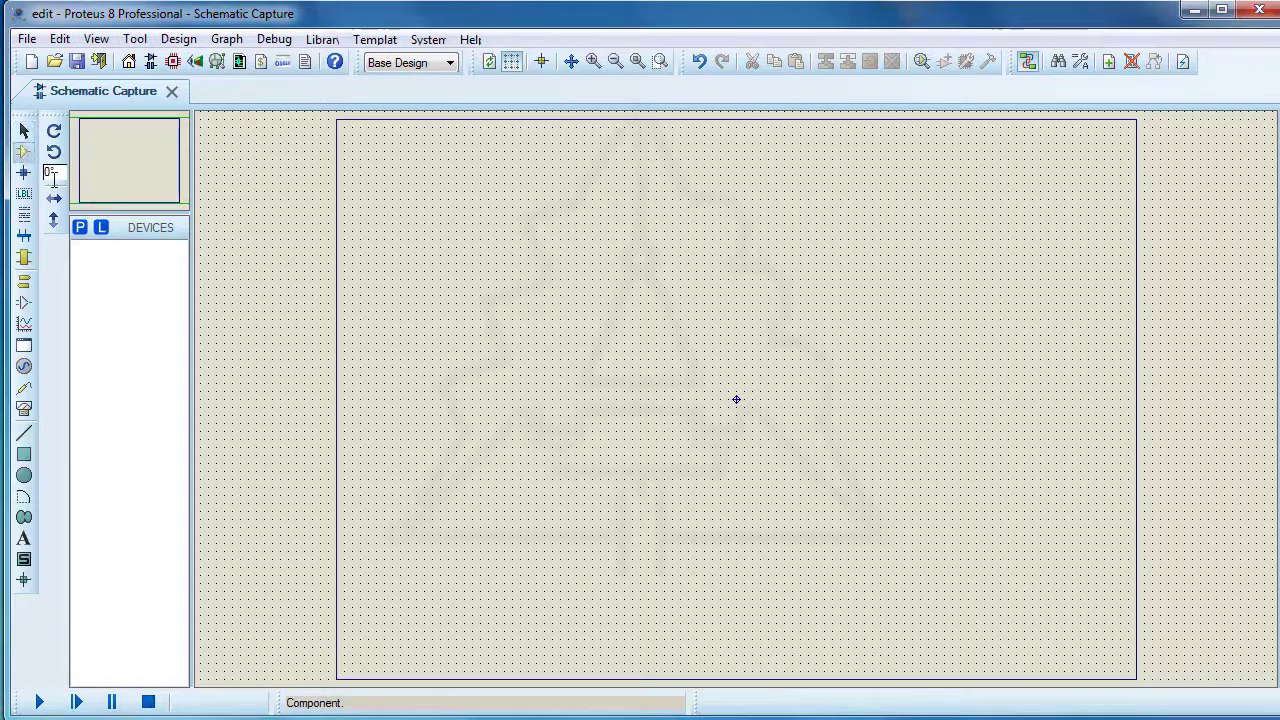
pyautogui.click(80, 227)
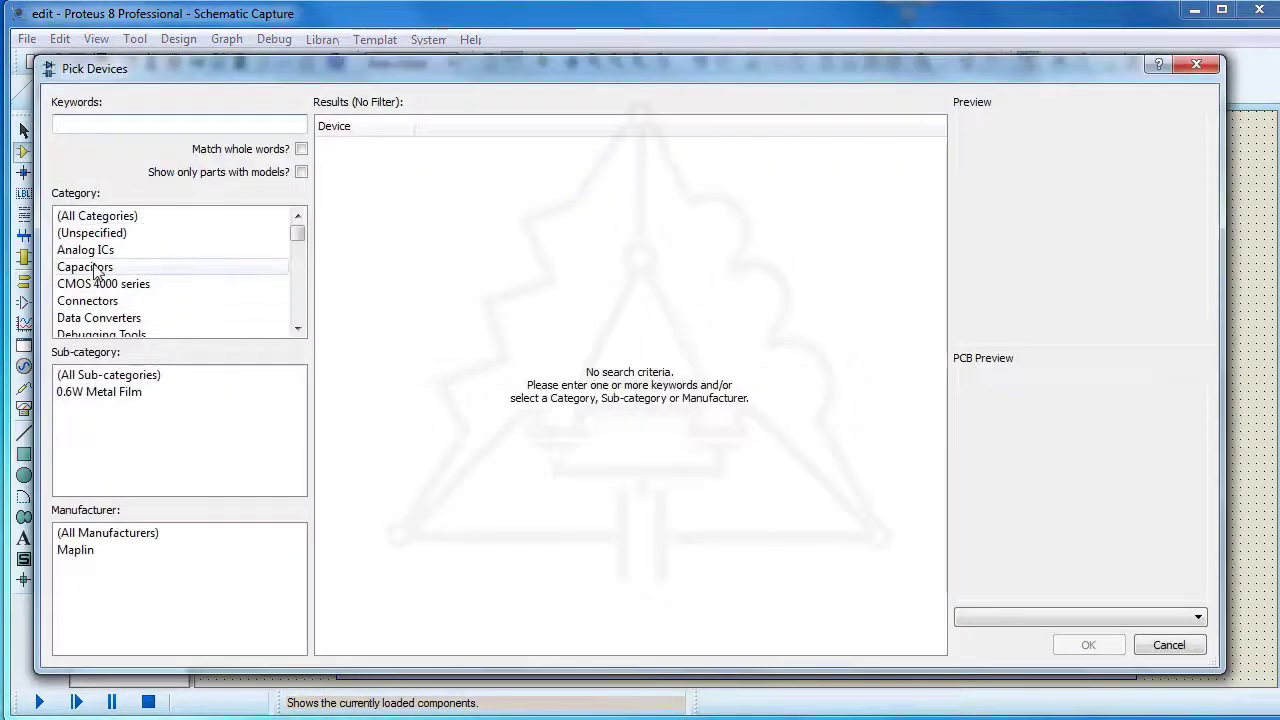
pyautogui.click(95, 270)
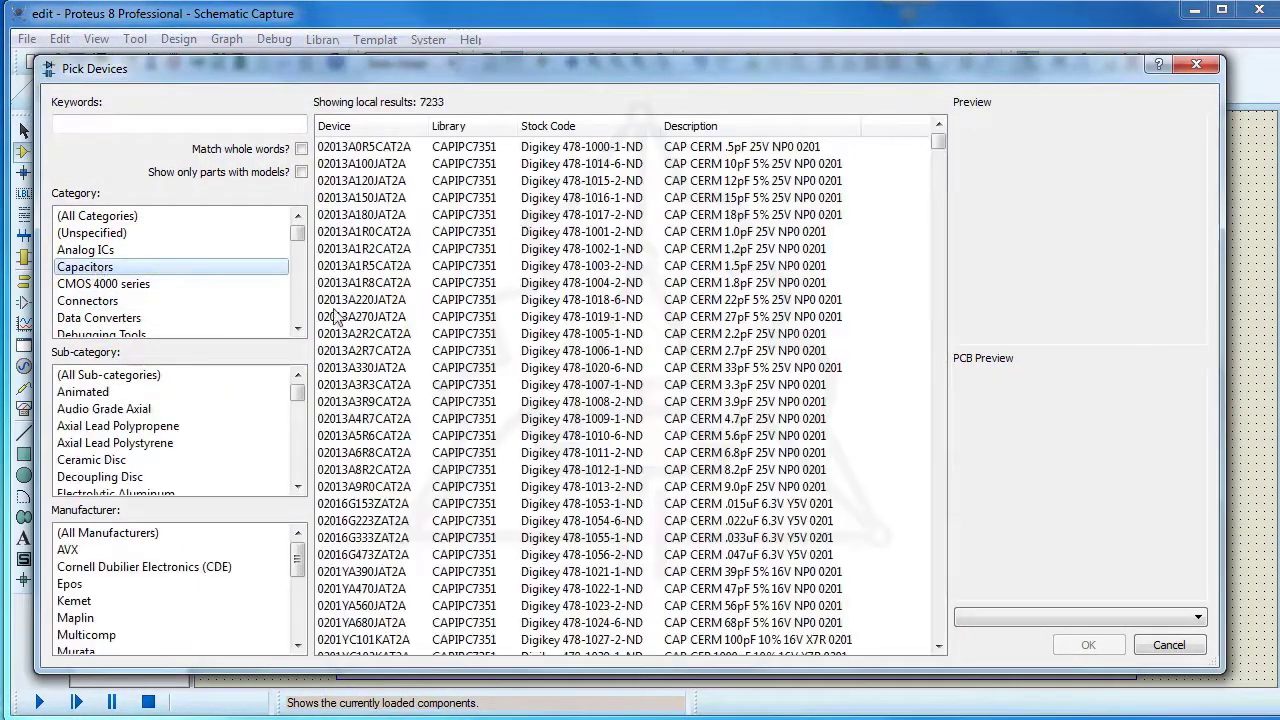
pyautogui.click(92, 461)
pyautogui.click(297, 249)
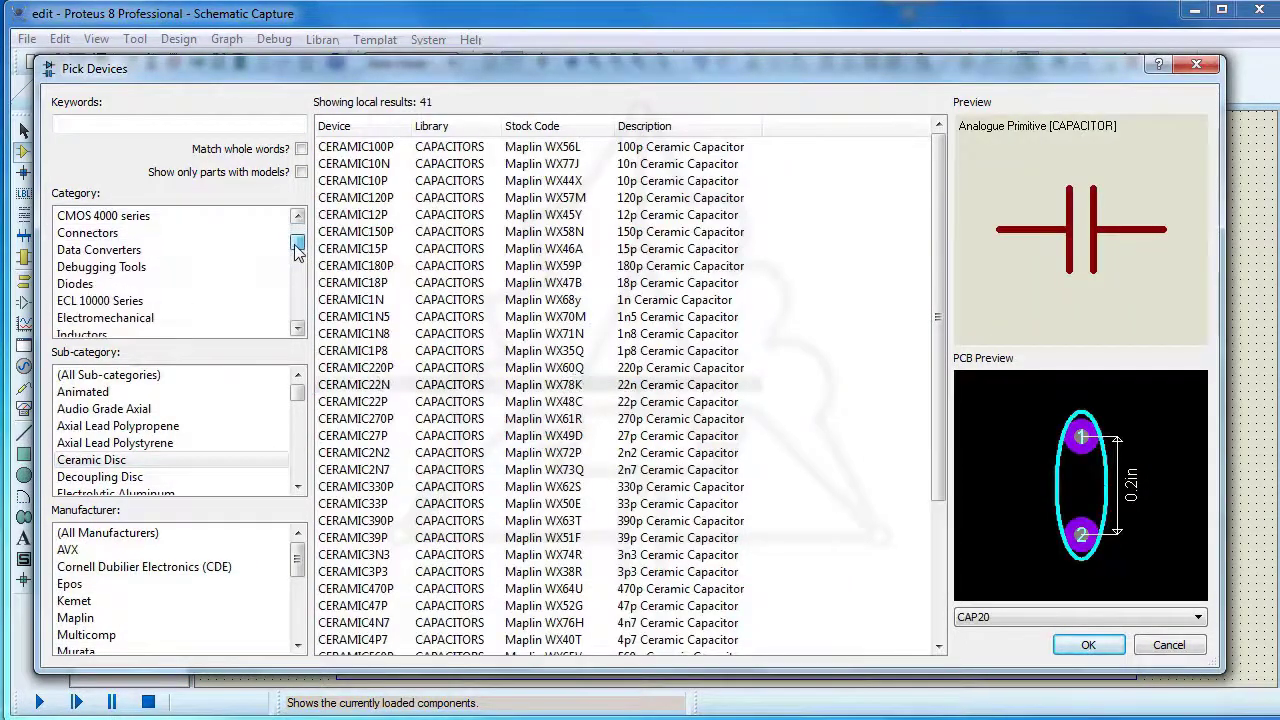
pyautogui.click(297, 249)
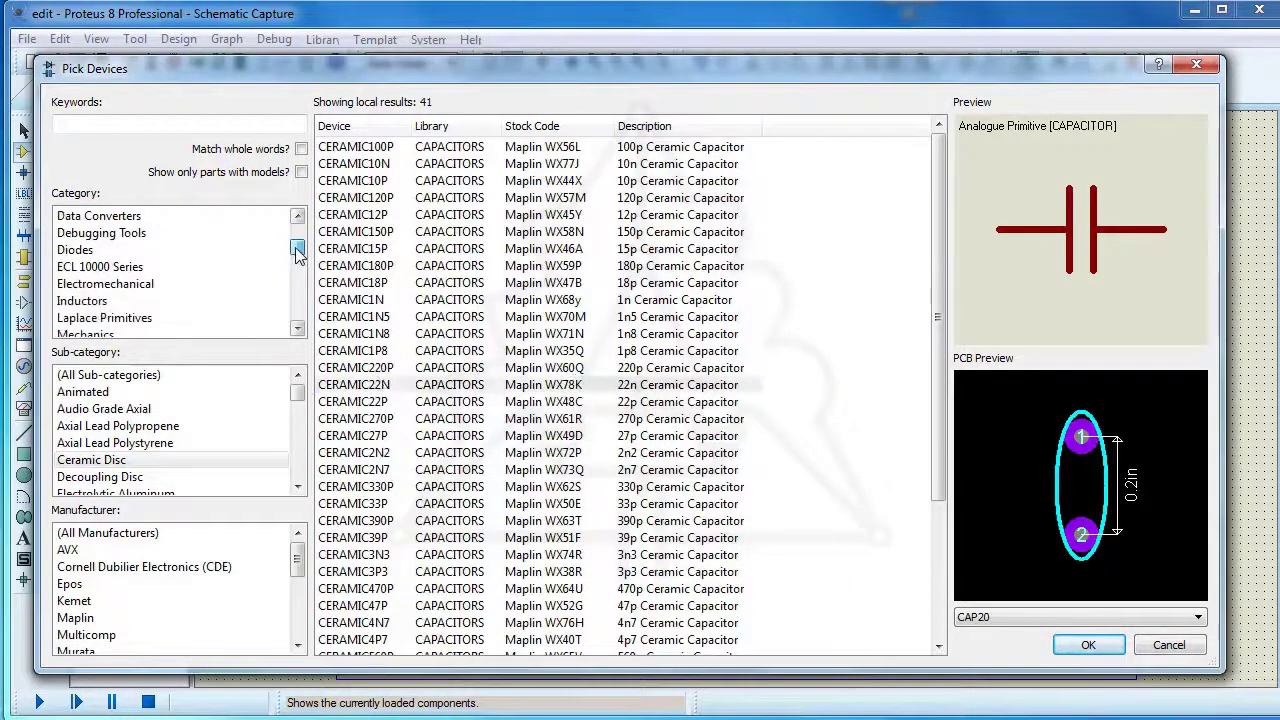
# Step: Add the 1210-221K inductor and the MINRES22R 0.6W metal film resistor, then confirm
pyautogui.click(72, 301)
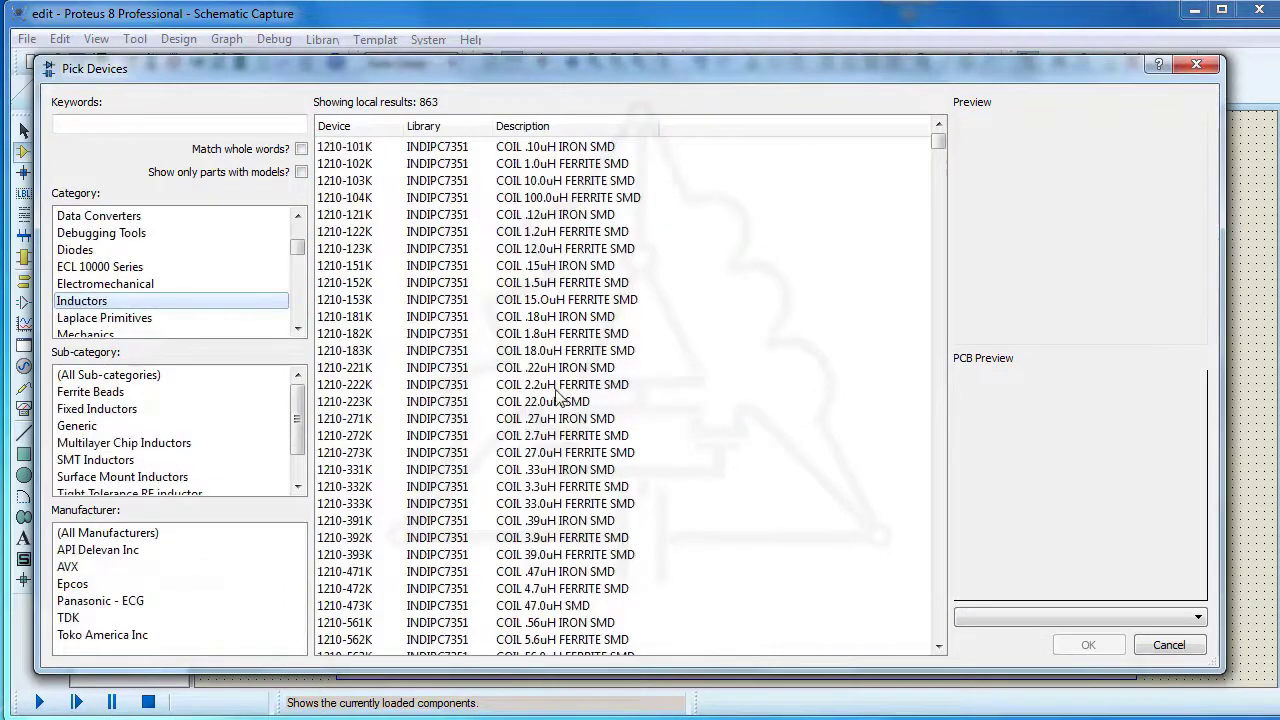
pyautogui.click(553, 368)
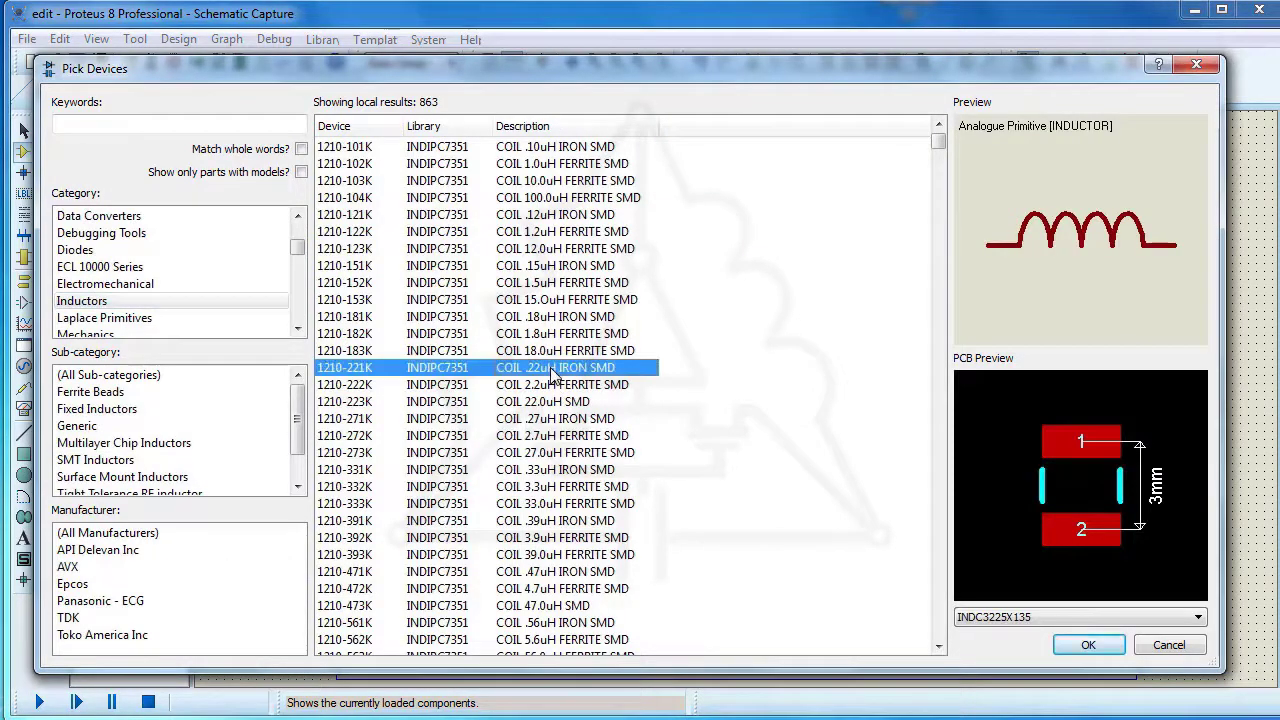
pyautogui.moveTo(302, 250); pyautogui.dragTo(297, 270)
pyautogui.click(80, 320)
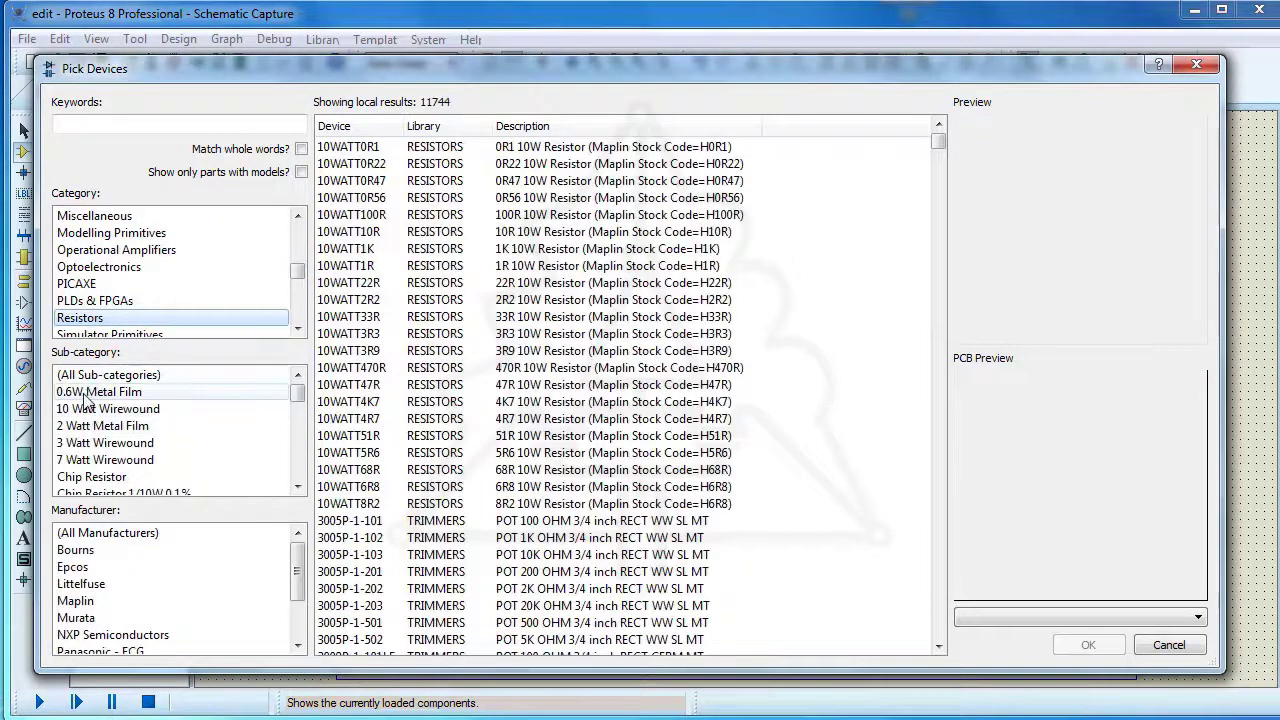
pyautogui.click(88, 393)
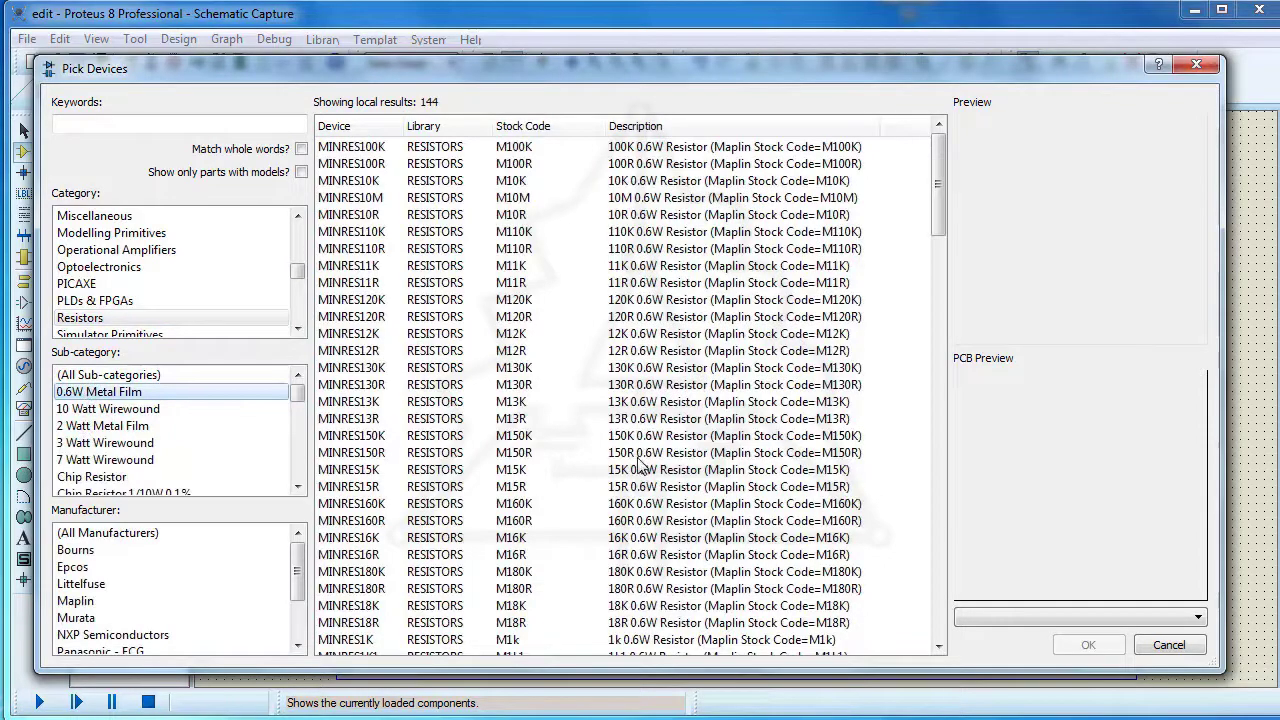
pyautogui.scroll(-8, 640, 470)
pyautogui.click(640, 605)
pyautogui.click(1088, 645)
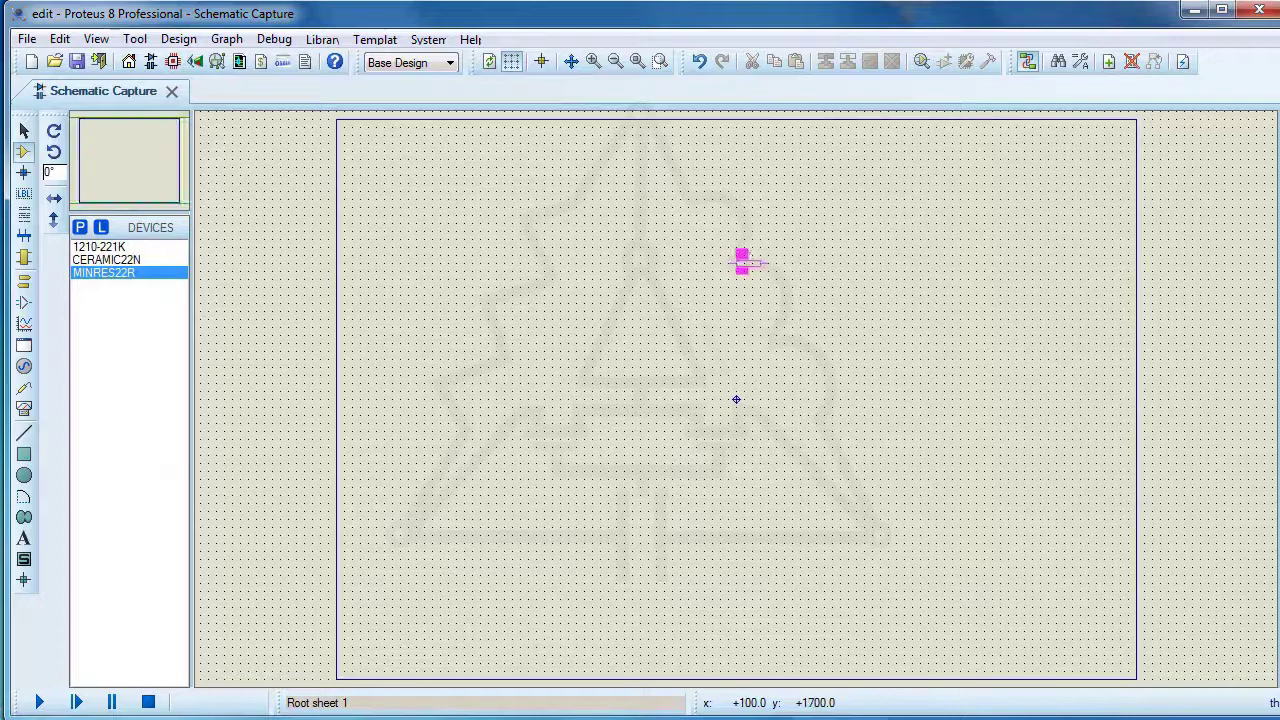
# Step: Place the four 22R resistors R1–R4 around the sheet centre
pyautogui.scroll(2, 741, 262)
pyautogui.click(744, 398)
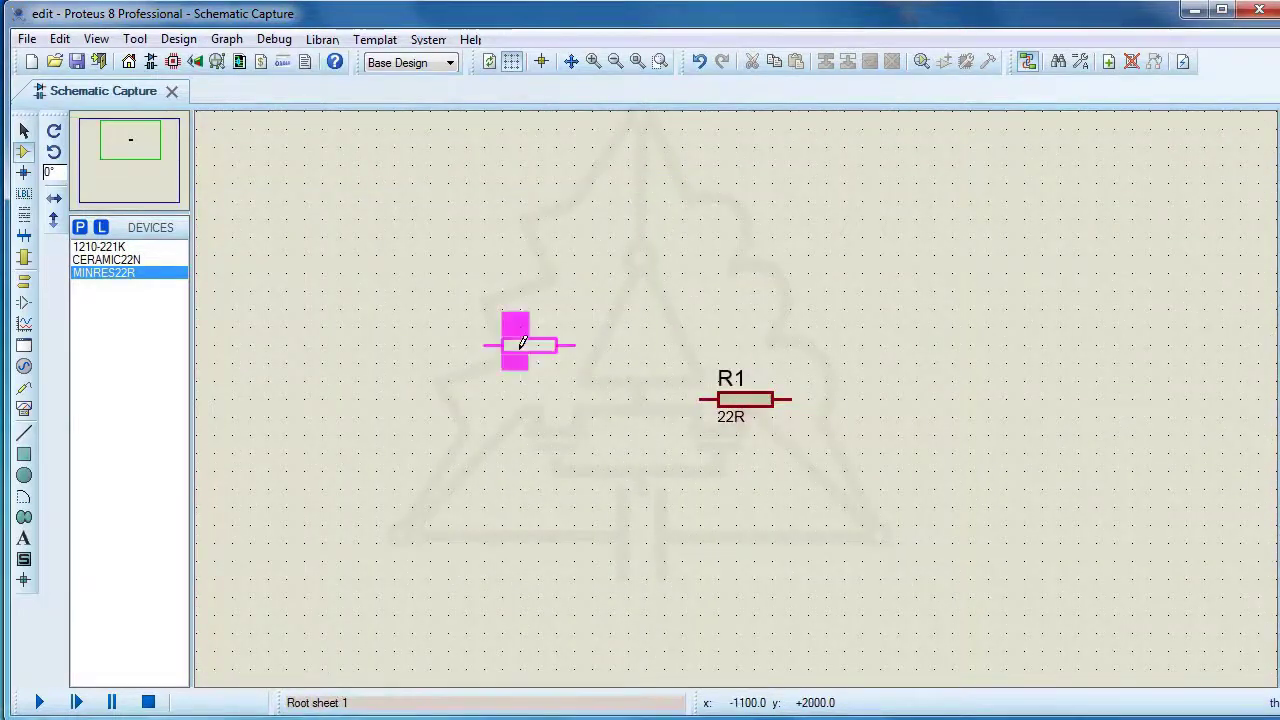
pyautogui.click(545, 417)
pyautogui.click(670, 543)
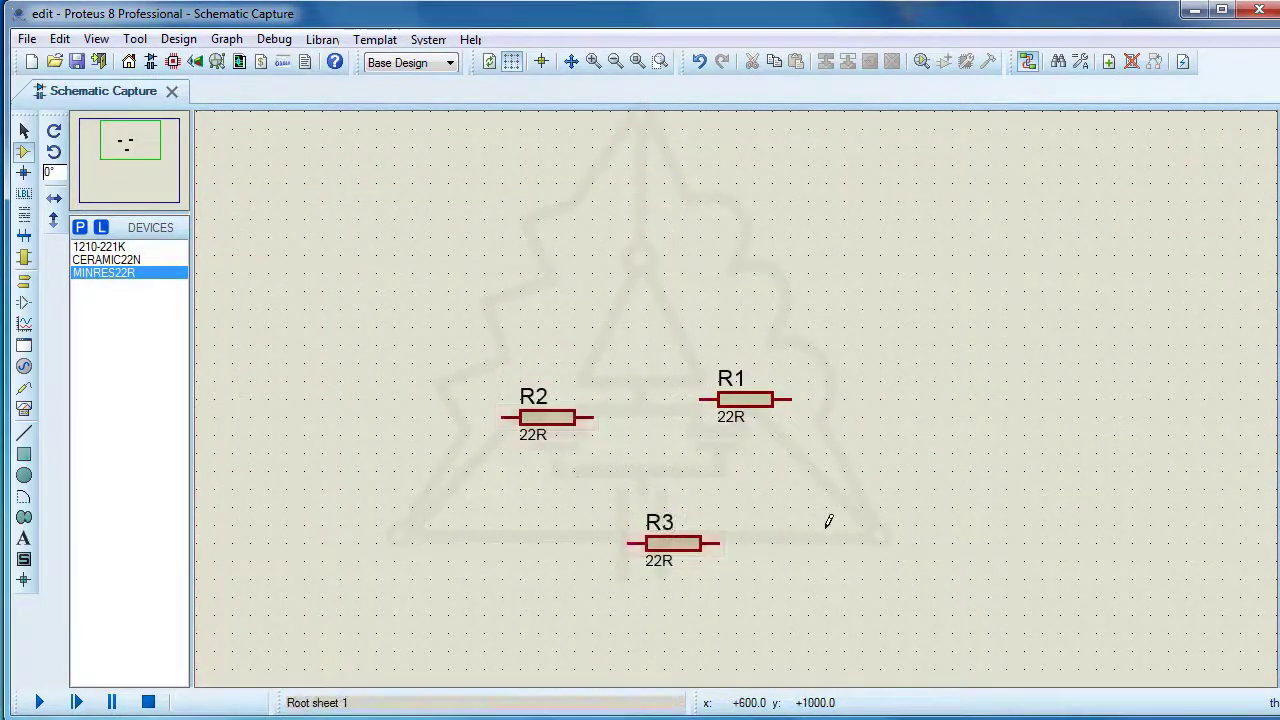
pyautogui.click(835, 524)
# Step: Place the four 22n ceramic capacitors C1–C4 among the resistors
pyautogui.click(106, 259)
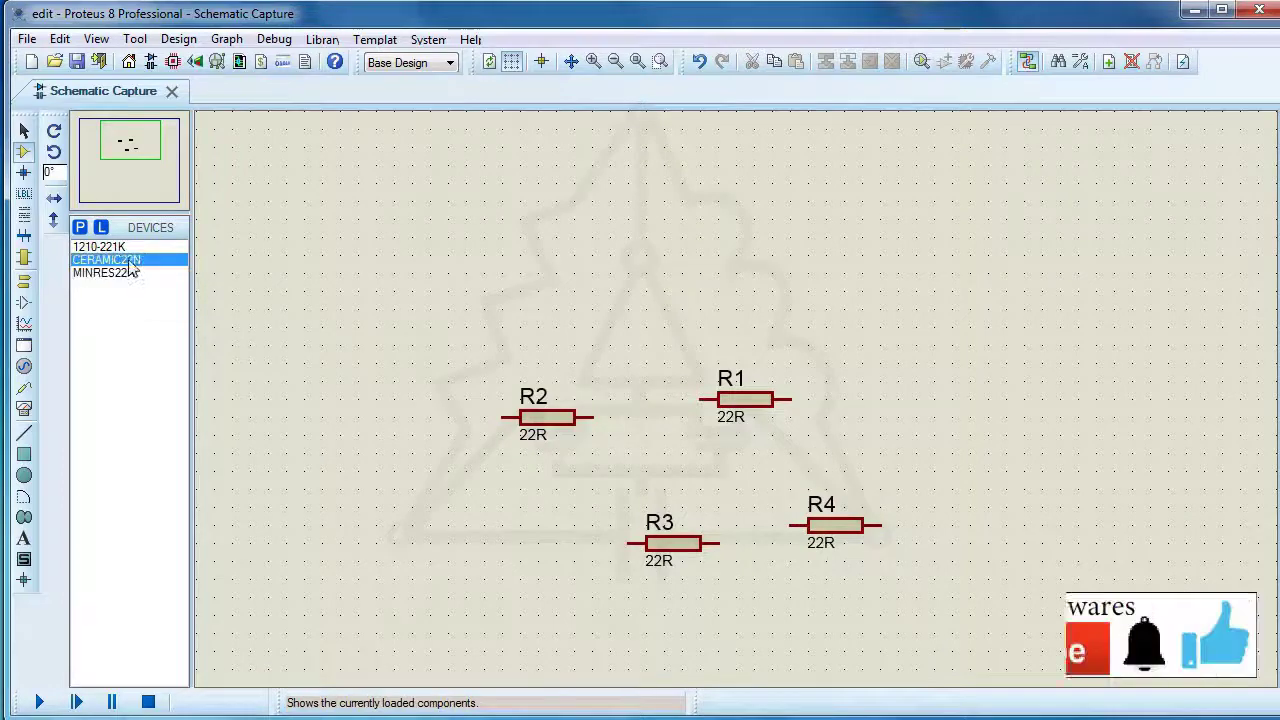
pyautogui.click(647, 256)
pyautogui.click(664, 453)
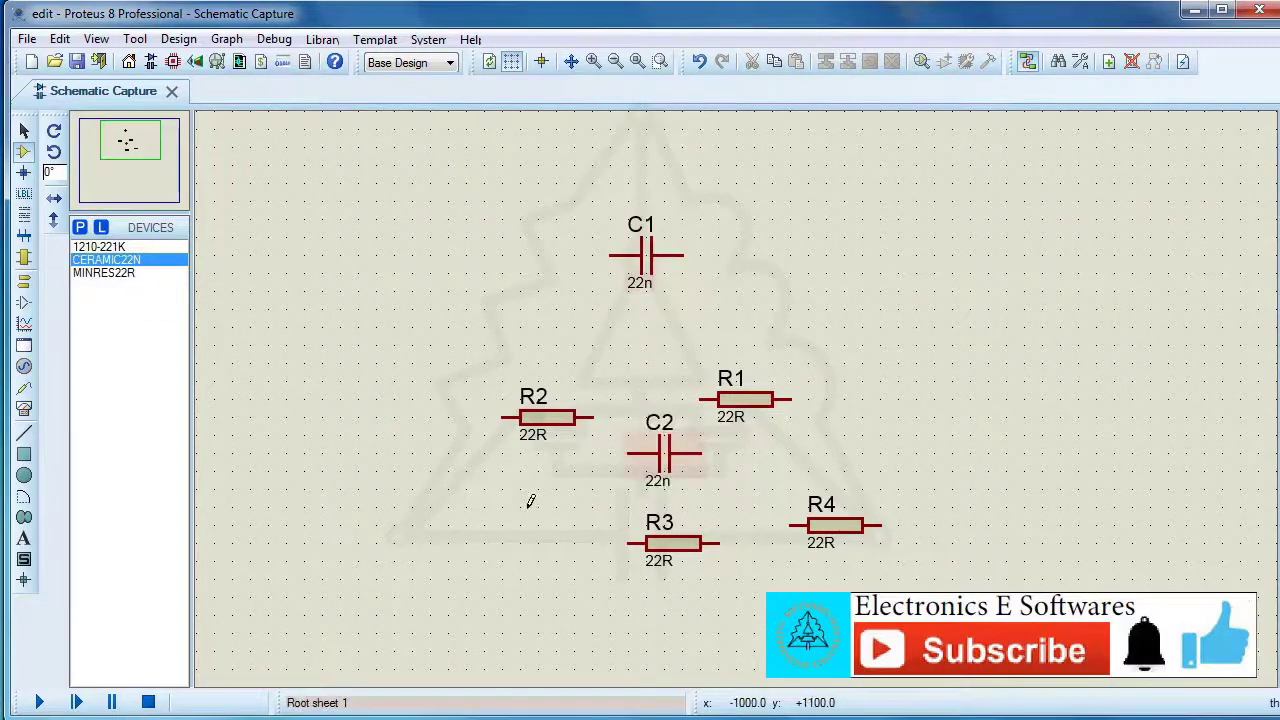
pyautogui.click(483, 543)
pyautogui.click(860, 435)
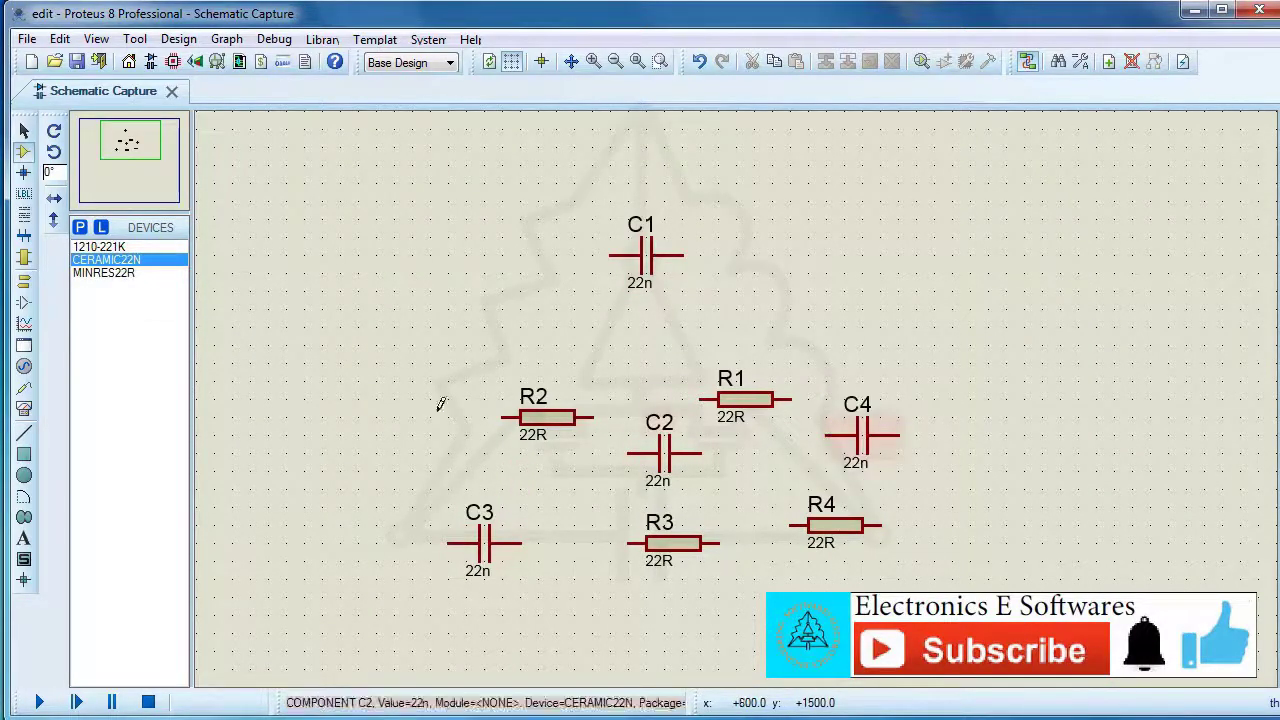
# Step: Place the 220nH inductors L1–L3 in a row across the top
pyautogui.click(101, 248)
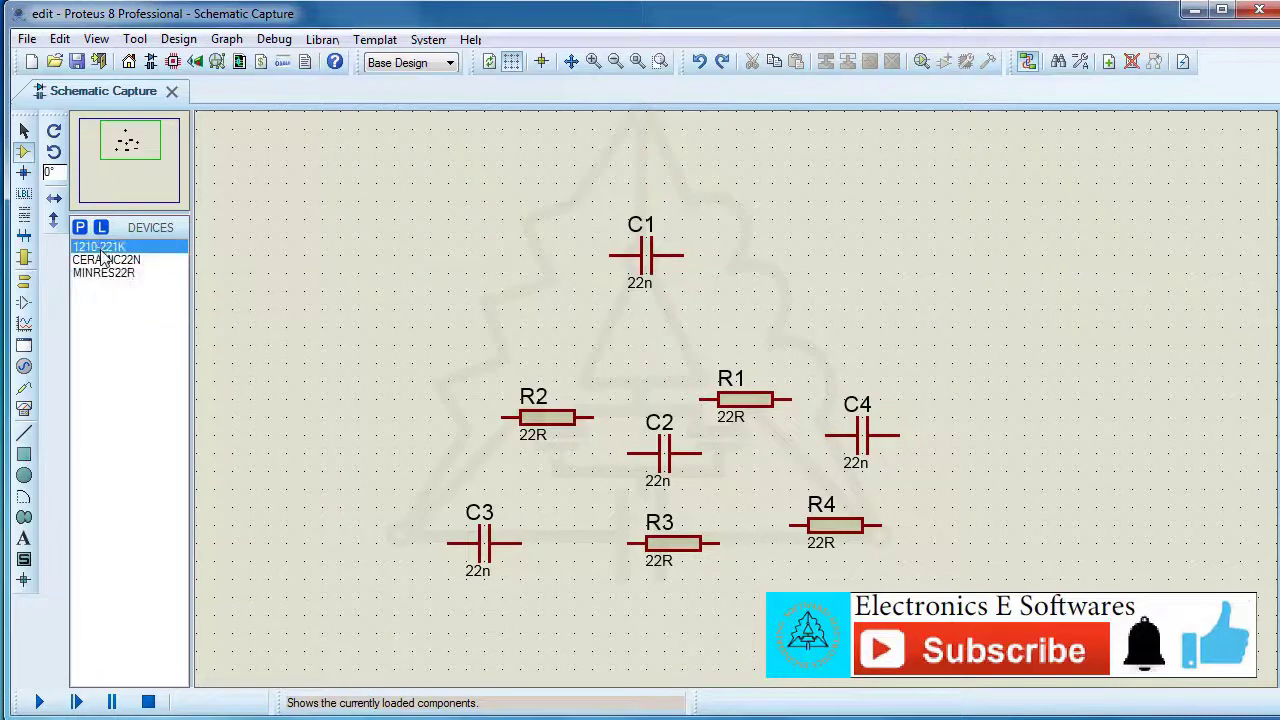
pyautogui.click(390, 313)
pyautogui.click(570, 313)
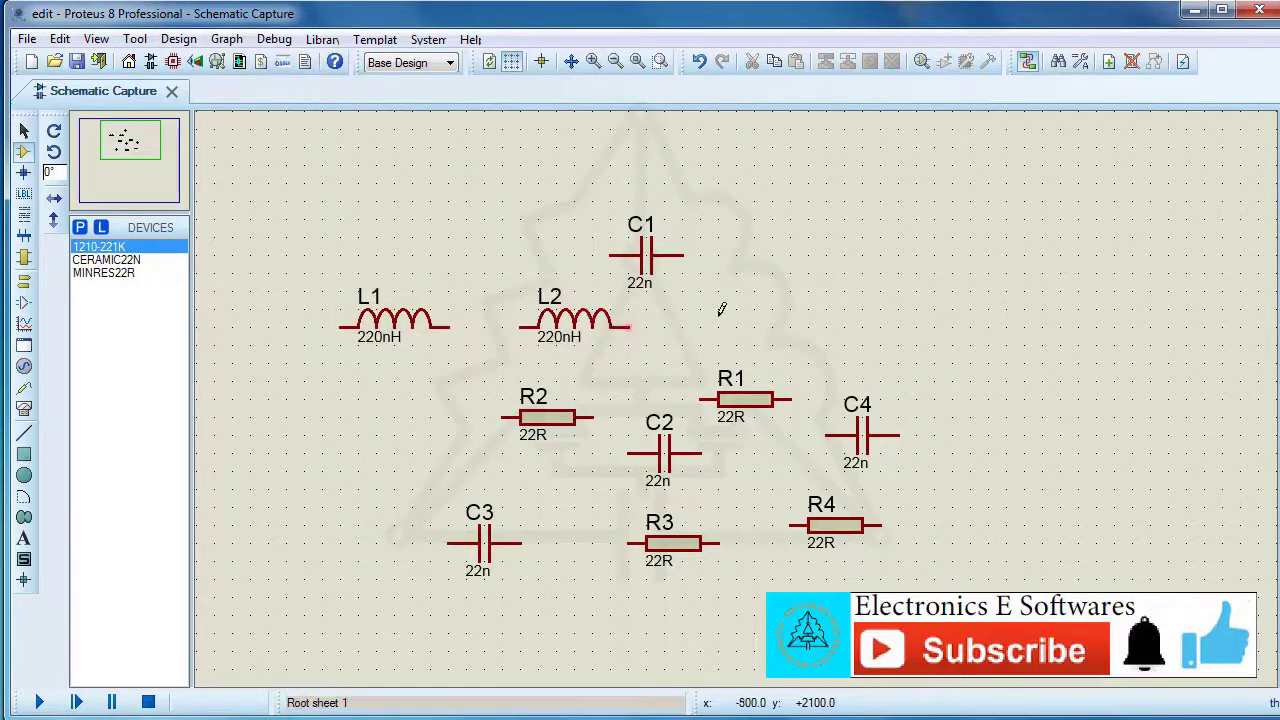
pyautogui.click(790, 315)
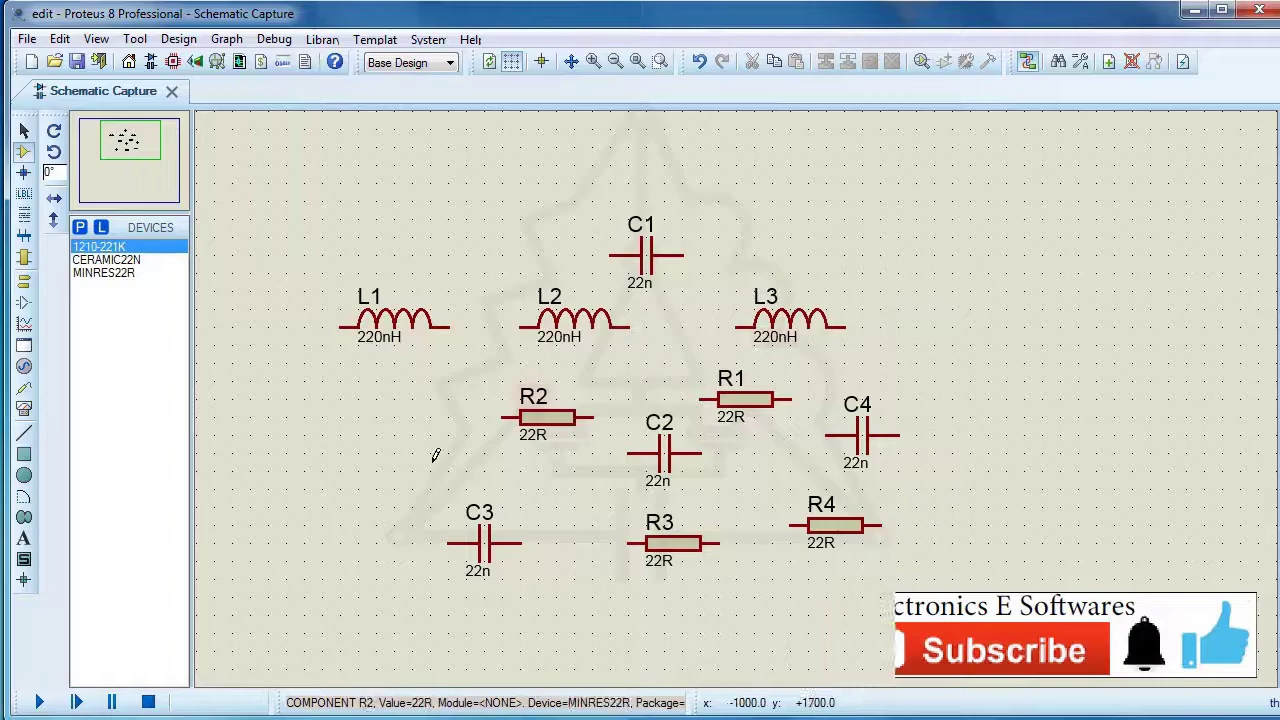
# Step: Place inductor L4 below L1, then tag every part whose reference contains R
pyautogui.click(390, 453)
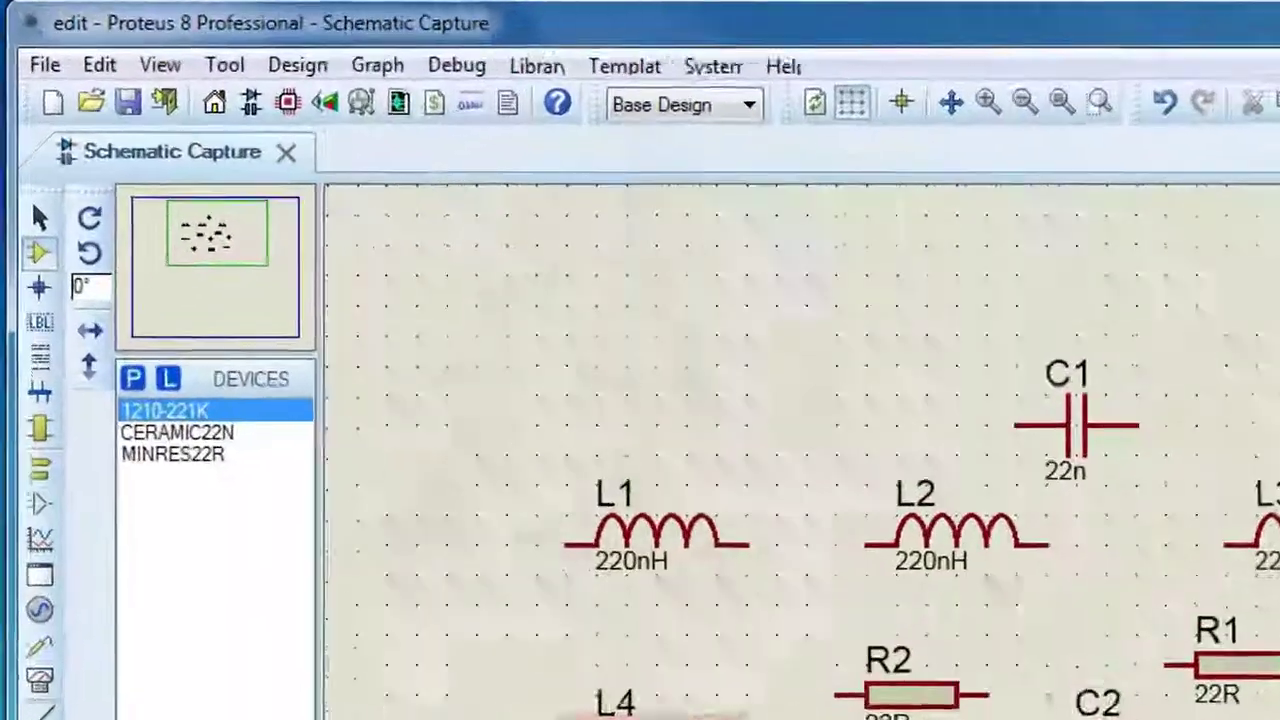
pyautogui.click(103, 272)
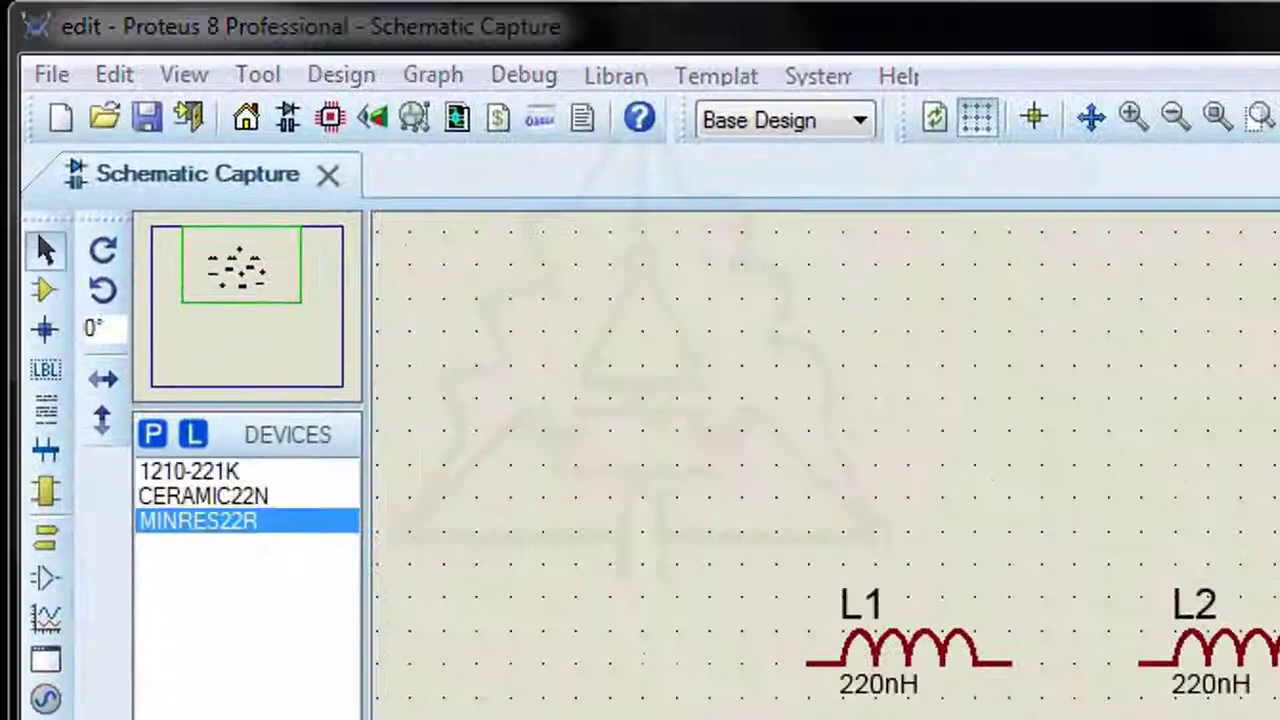
pyautogui.click(252, 78)
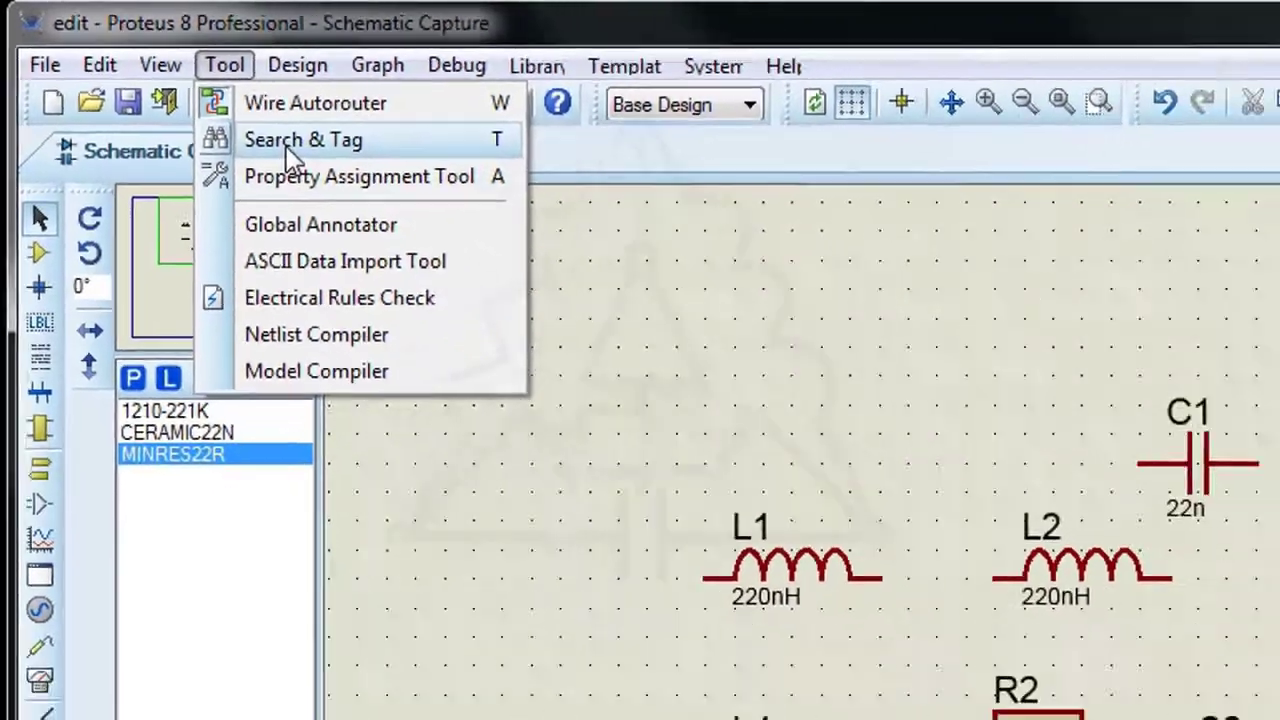
pyautogui.click(322, 162)
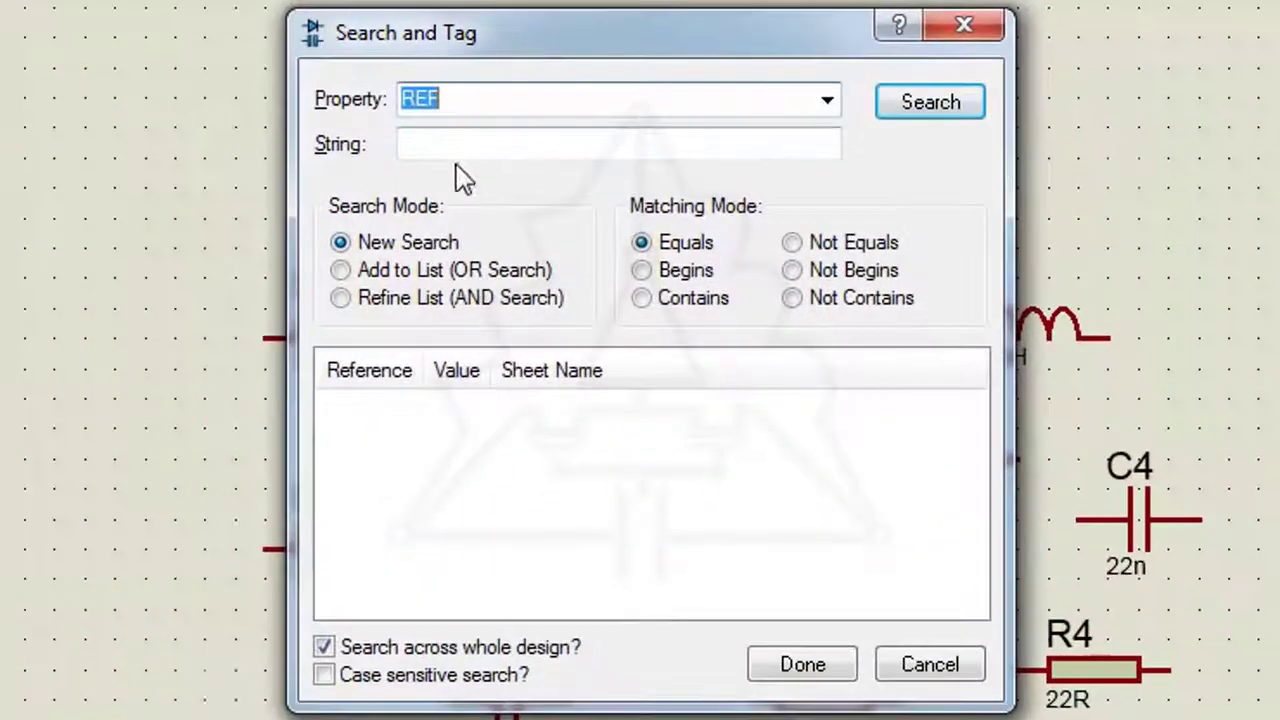
pyautogui.click(553, 240)
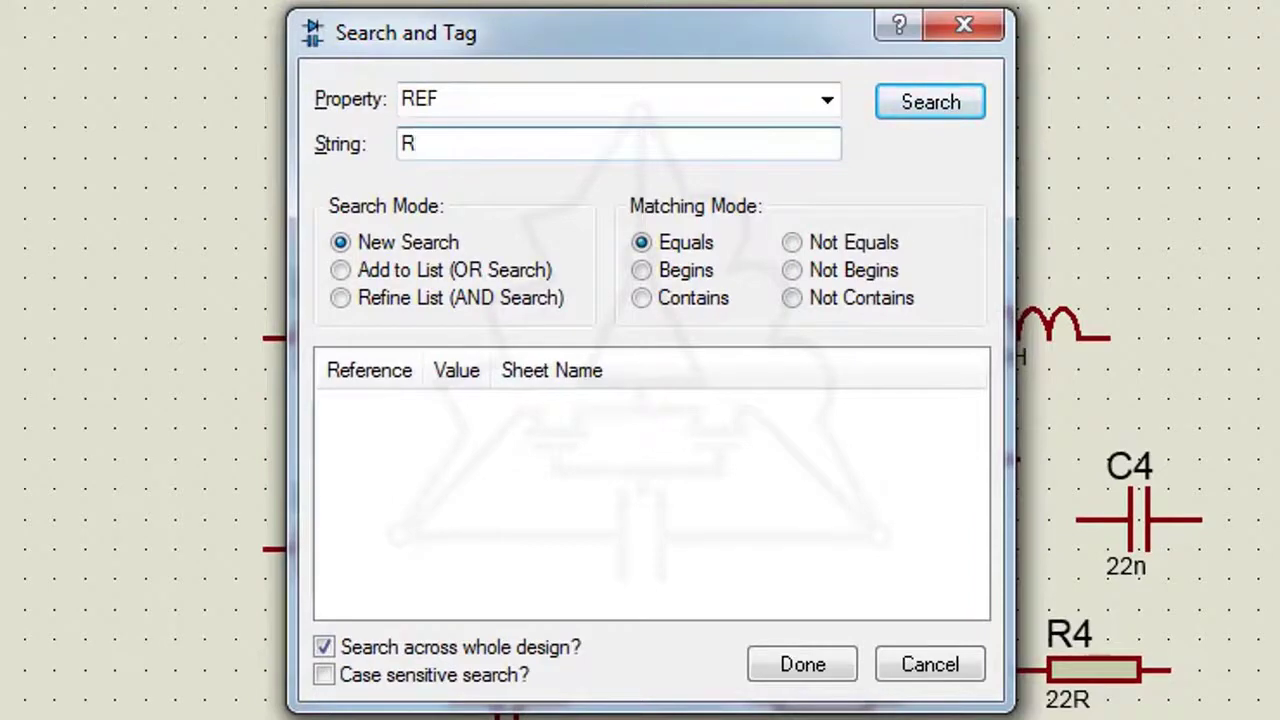
pyautogui.click(690, 300)
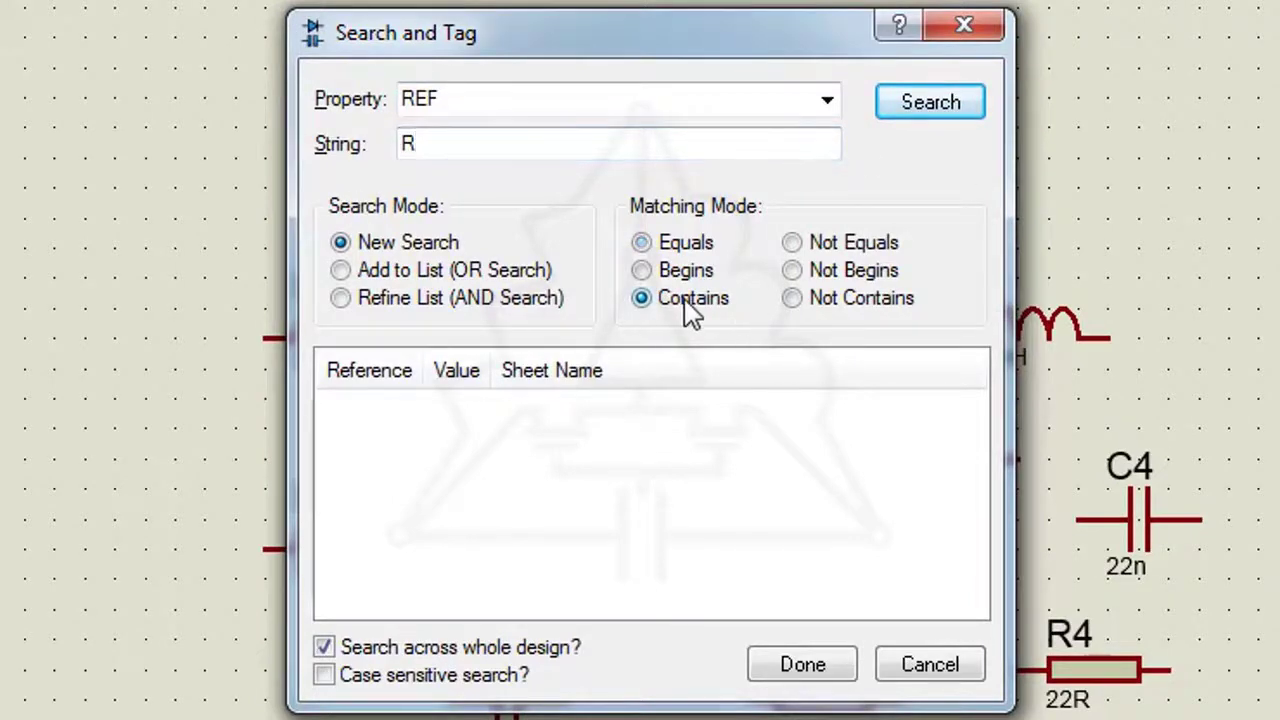
pyautogui.click(933, 110)
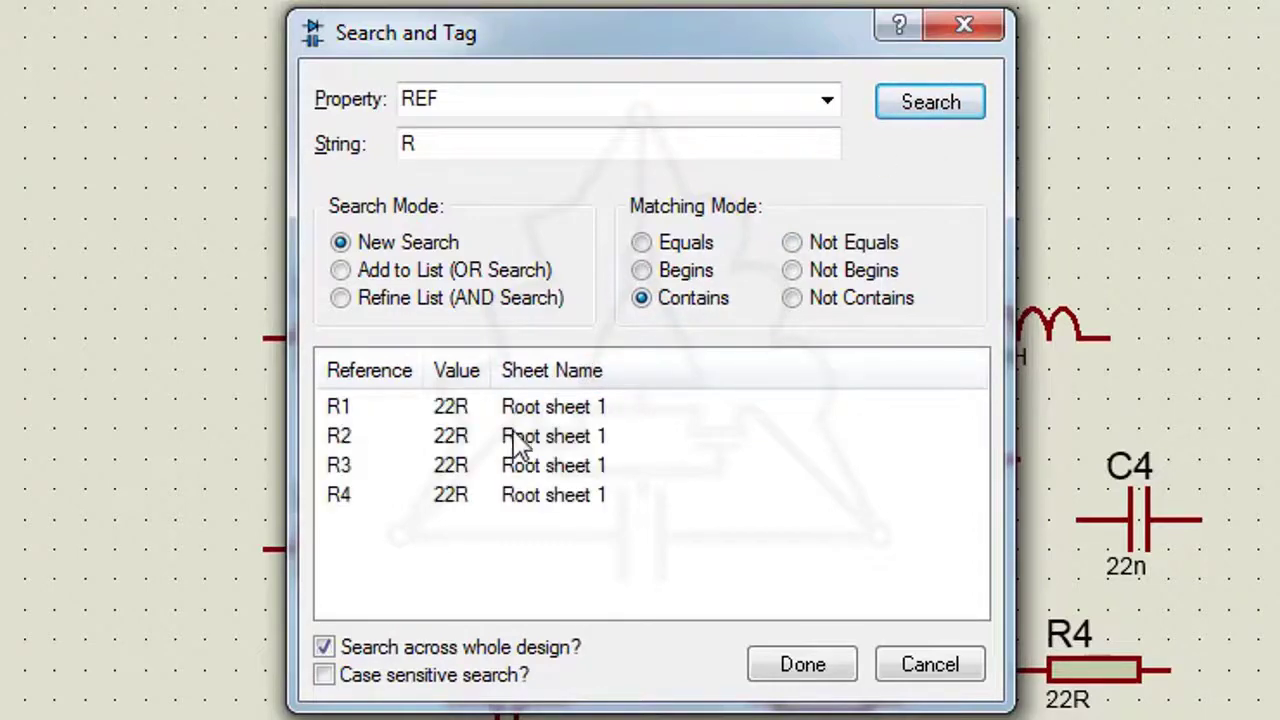
# Step: Add references containing C to the found list, tagging C1–C4 alongside R1–R4
pyautogui.click(392, 272)
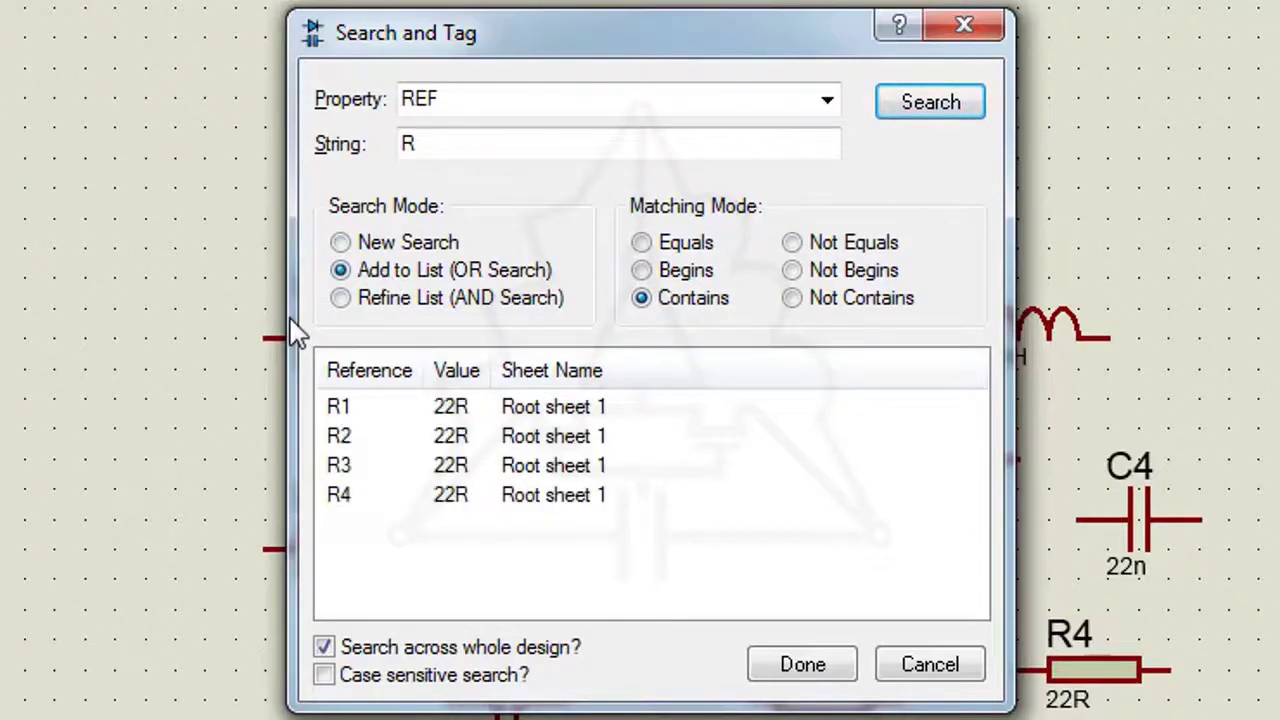
pyautogui.moveTo(434, 140); pyautogui.dragTo(242, 152)
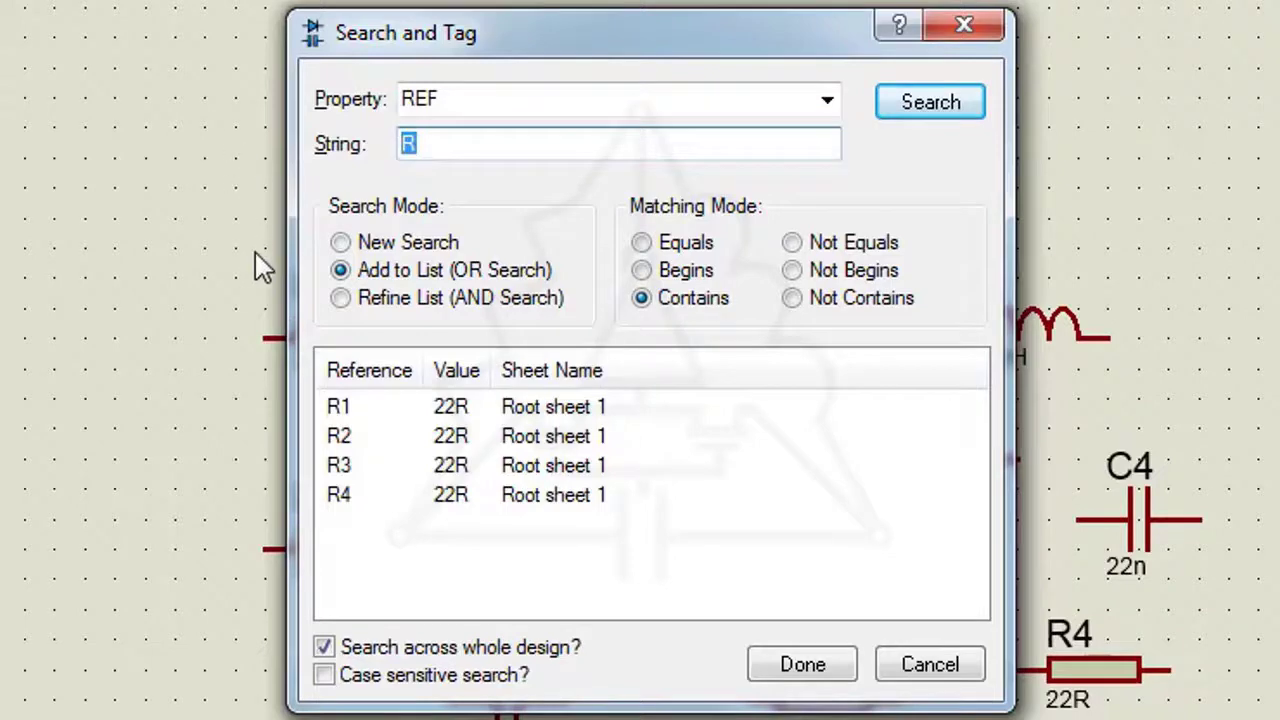
pyautogui.write('C')
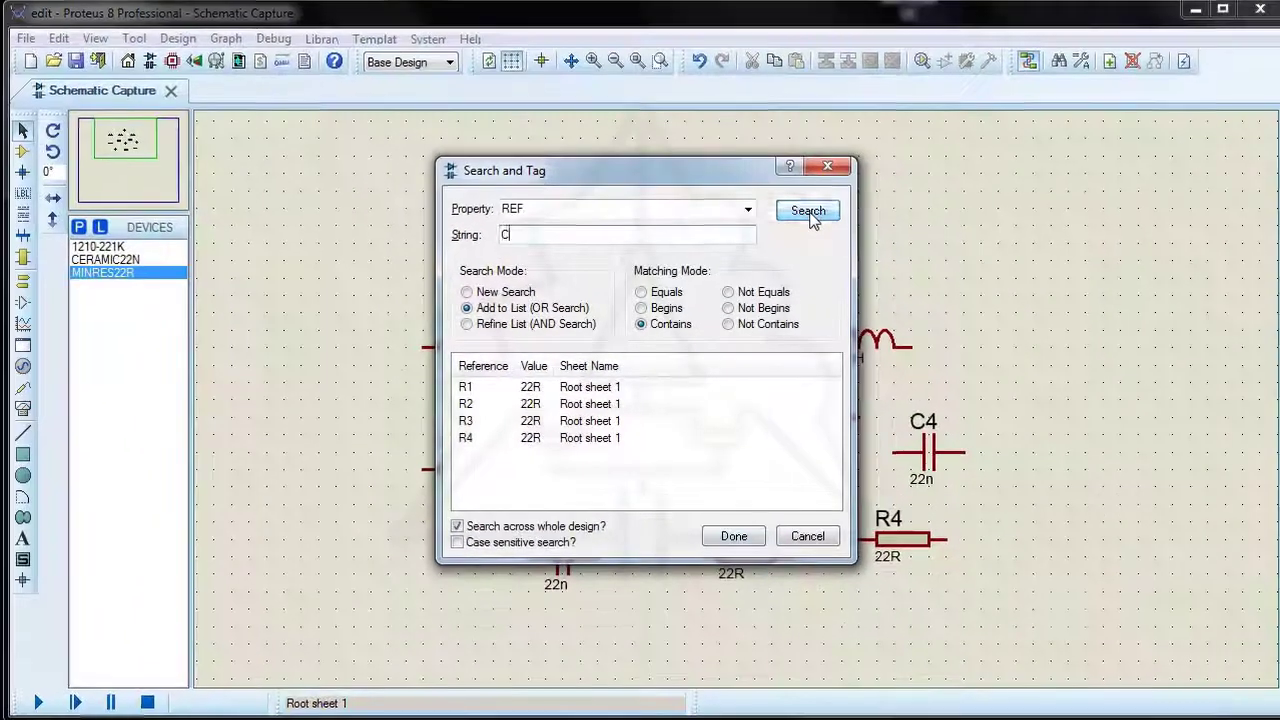
pyautogui.click(930, 102)
pyautogui.moveTo(729, 174); pyautogui.dragTo(1015, 225)
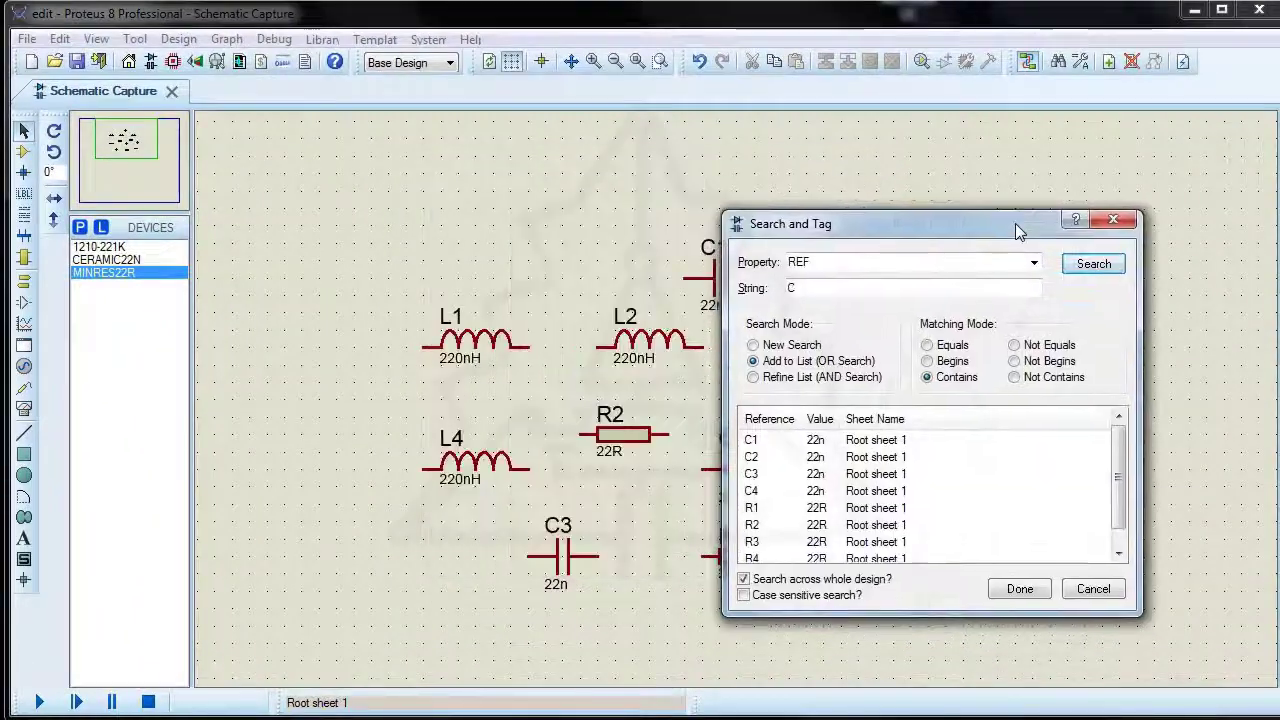
pyautogui.click(1018, 590)
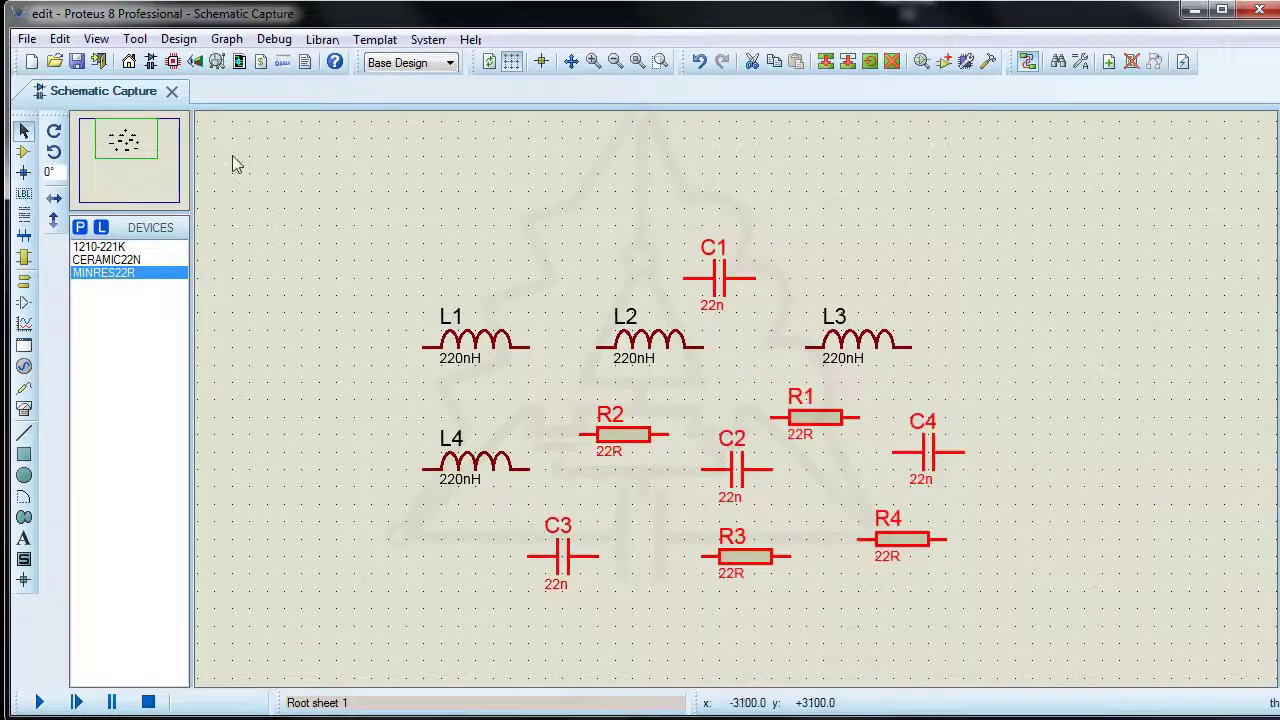
# Step: Run a new Search & Tag for references not containing C, tagging R1–R4 and L1–L4
pyautogui.click(134, 39)
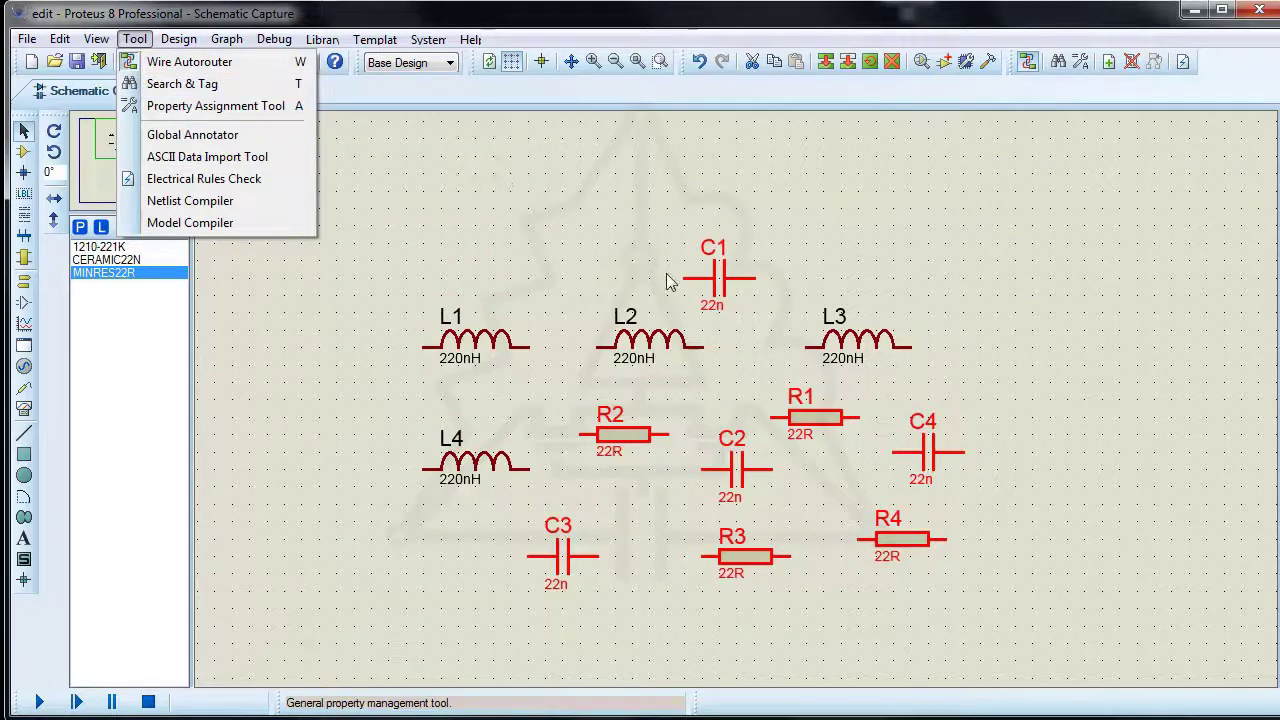
pyautogui.click(185, 85)
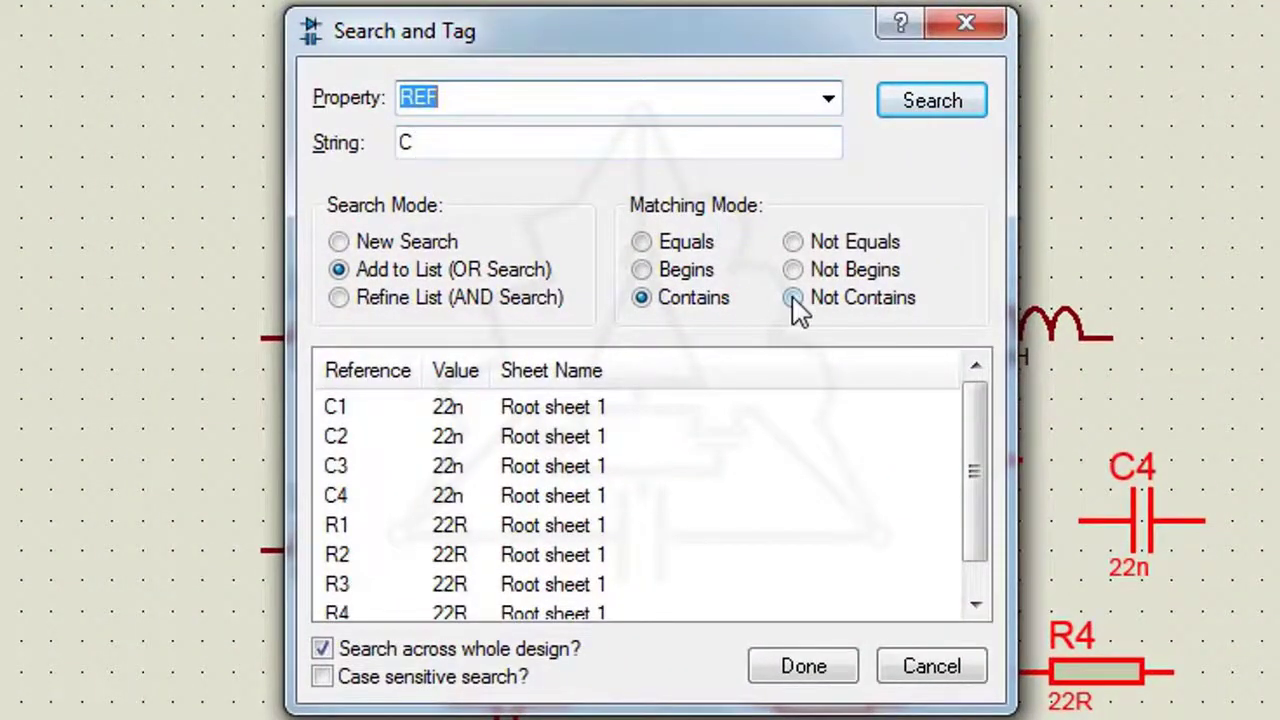
pyautogui.click(408, 244)
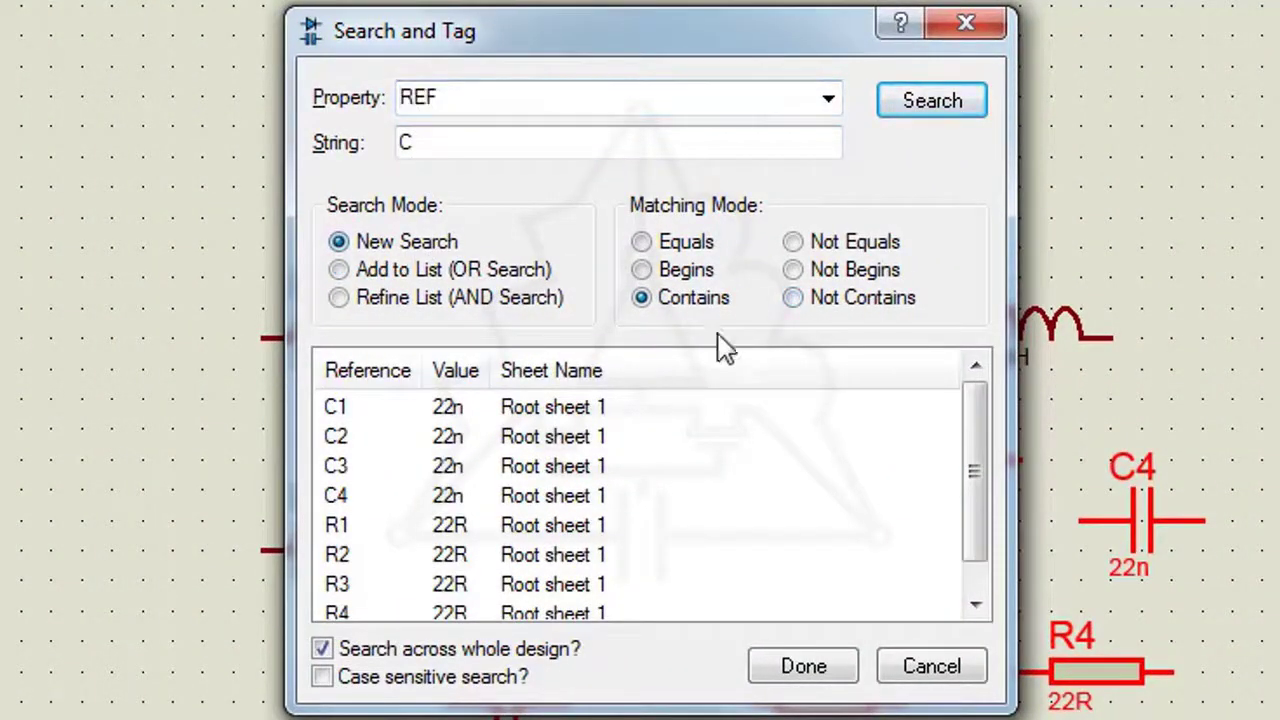
pyautogui.click(792, 298)
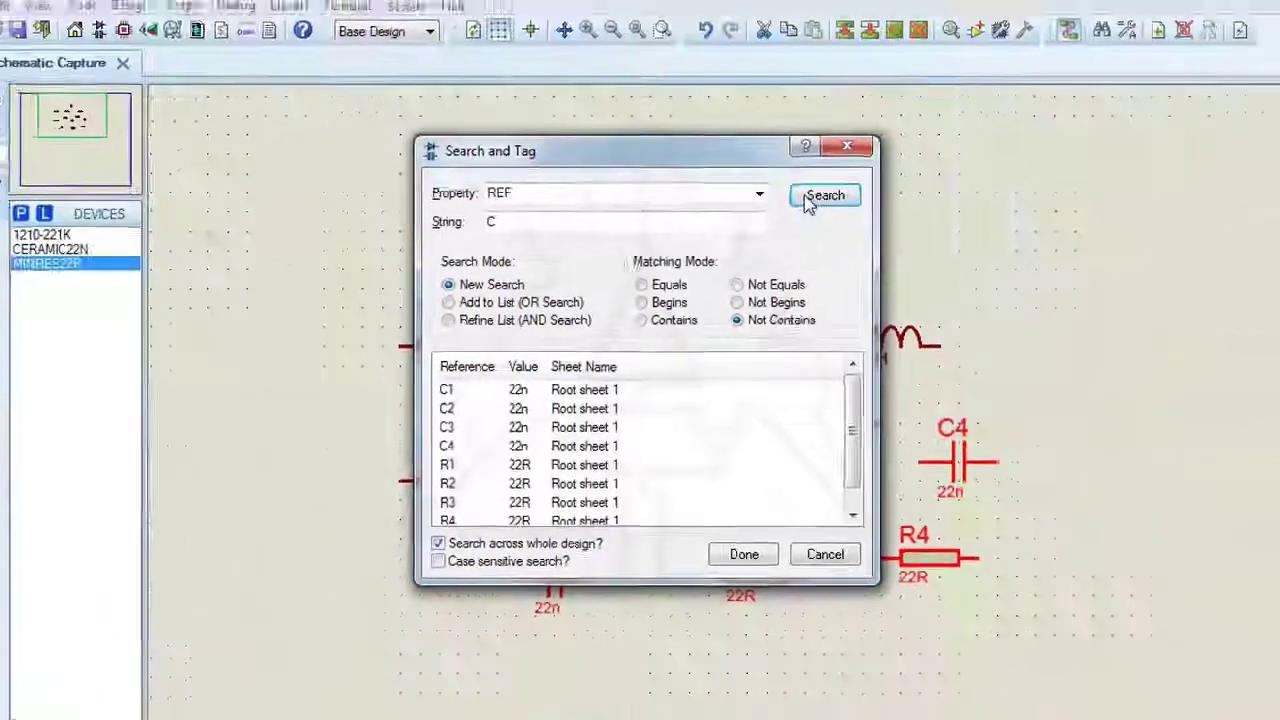
pyautogui.click(932, 100)
pyautogui.click(734, 536)
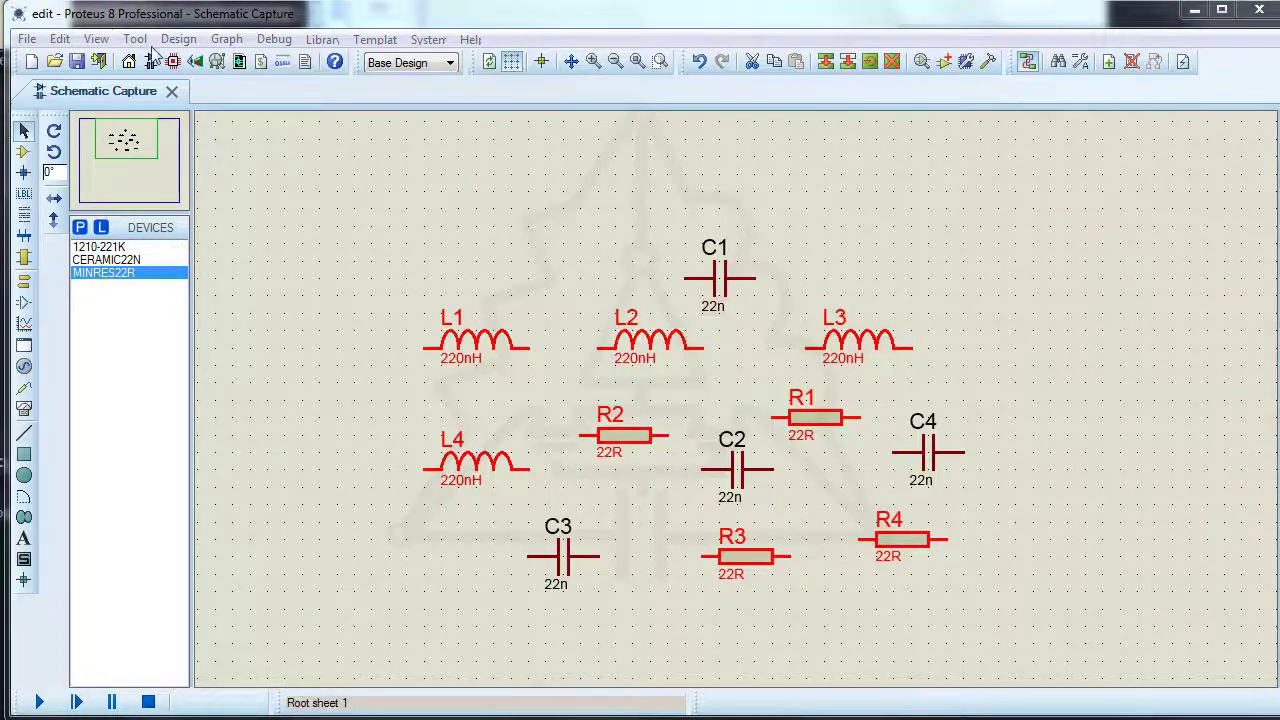
# Step: Search & Tag on property VAL equals 22n, so only C1–C4 are tagged
pyautogui.click(135, 39)
pyautogui.click(186, 80)
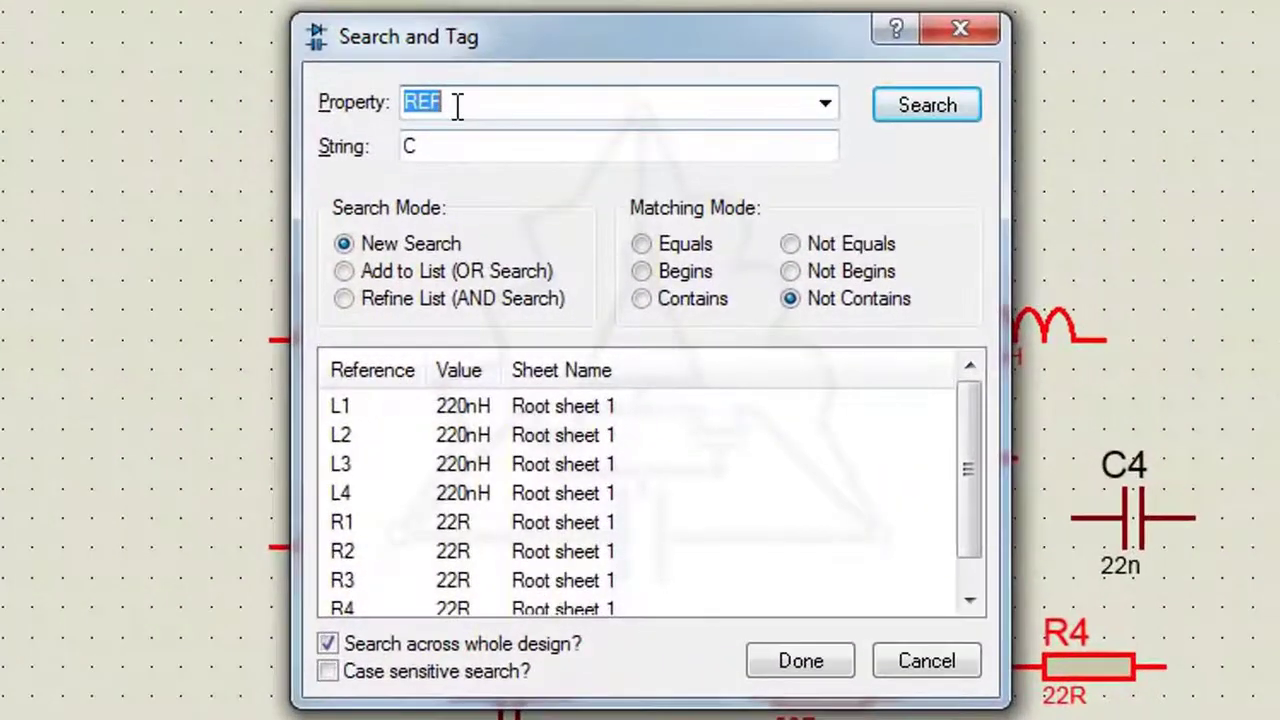
pyautogui.click(524, 199)
pyautogui.click(822, 104)
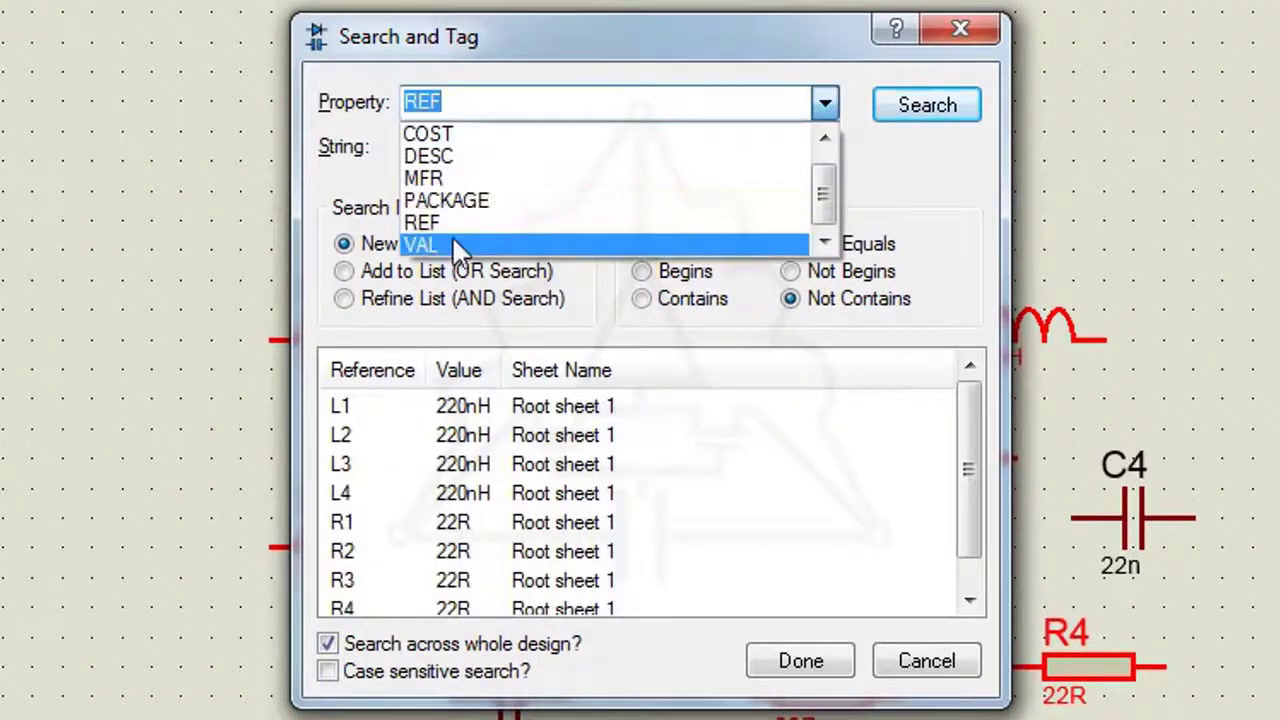
pyautogui.click(452, 243)
pyautogui.press('Tab')
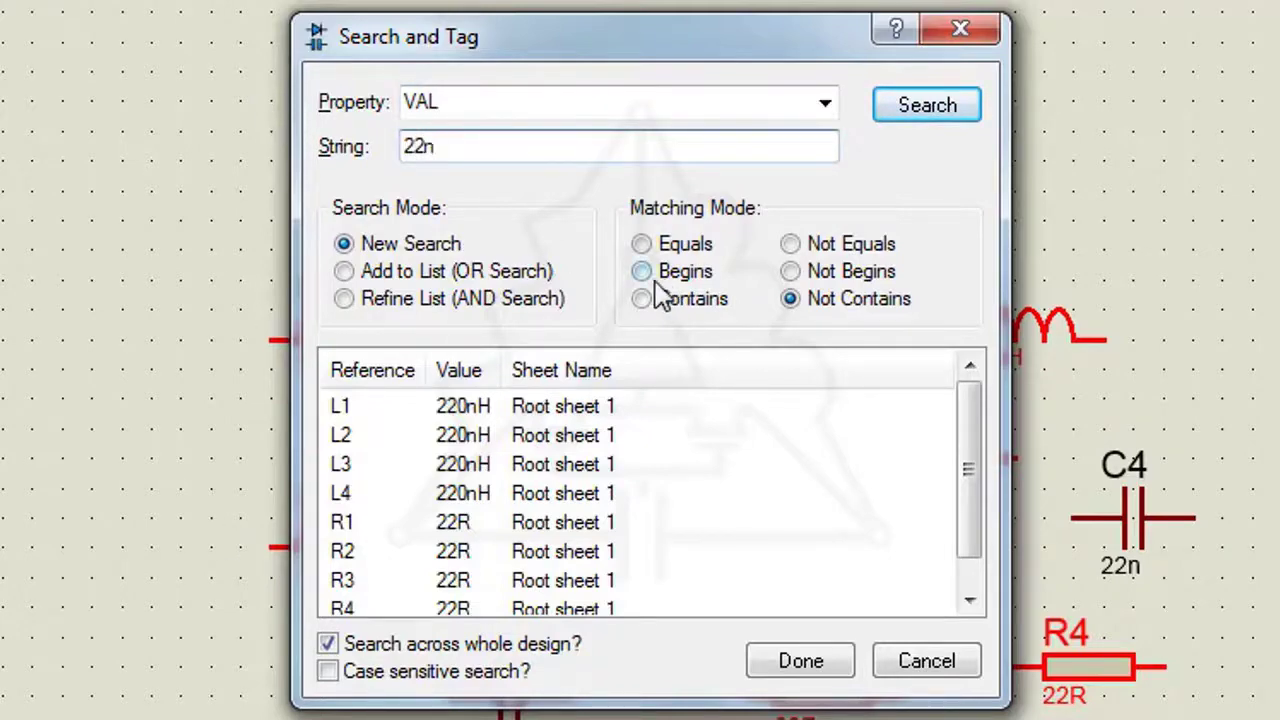
pyautogui.click(663, 251)
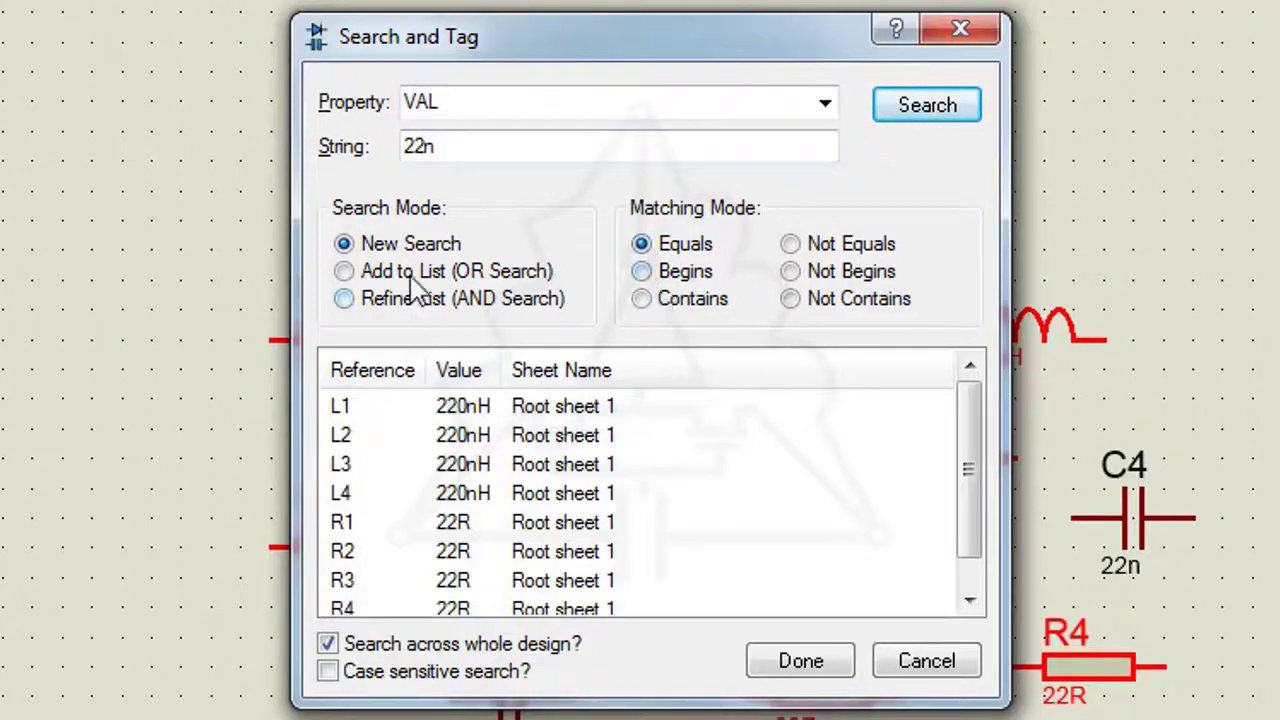
pyautogui.click(930, 112)
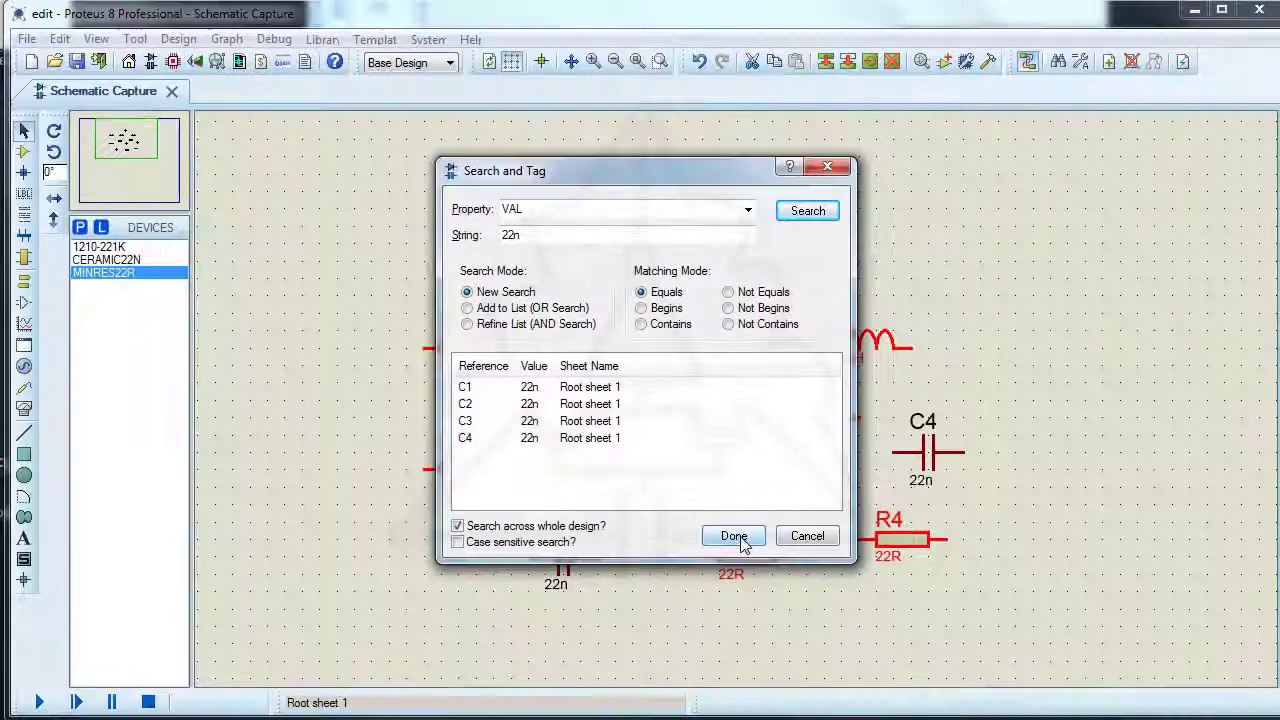
pyautogui.click(736, 537)
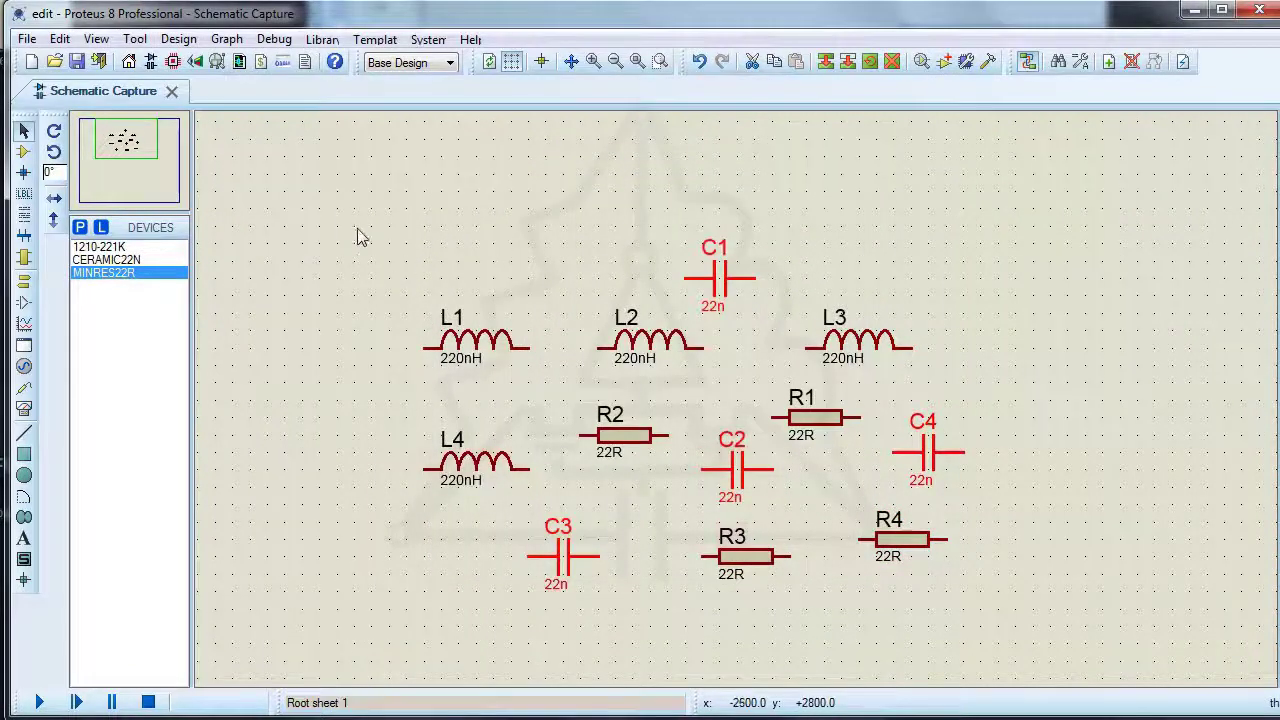
# Step: Tag inductors L1–L4 by searching for values containing 220n
pyautogui.click(146, 41)
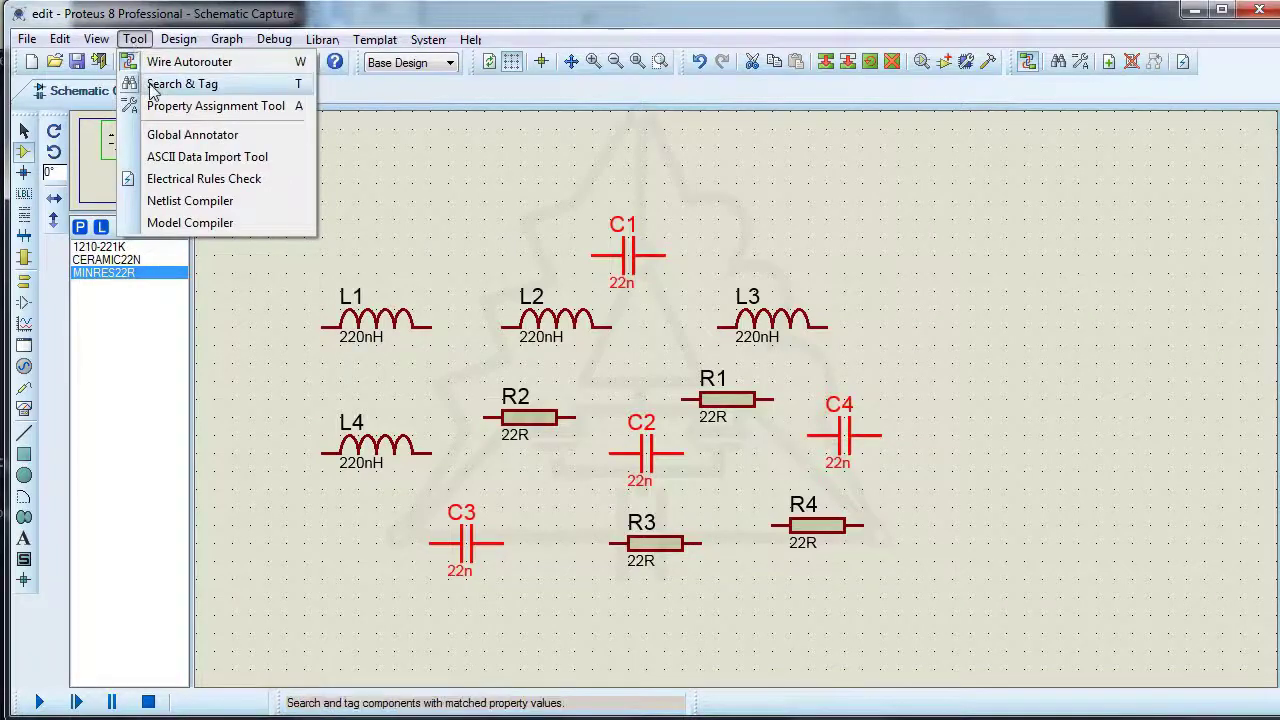
pyautogui.click(152, 86)
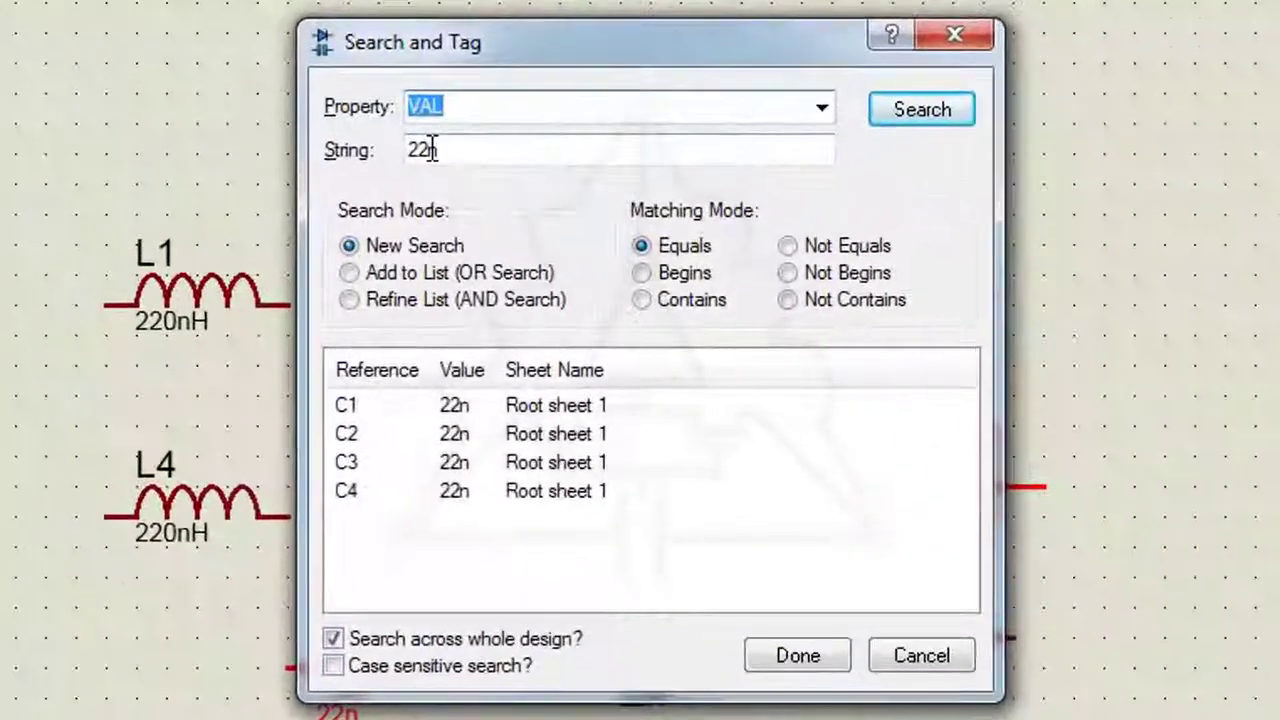
pyautogui.click(431, 148)
pyautogui.write('0')
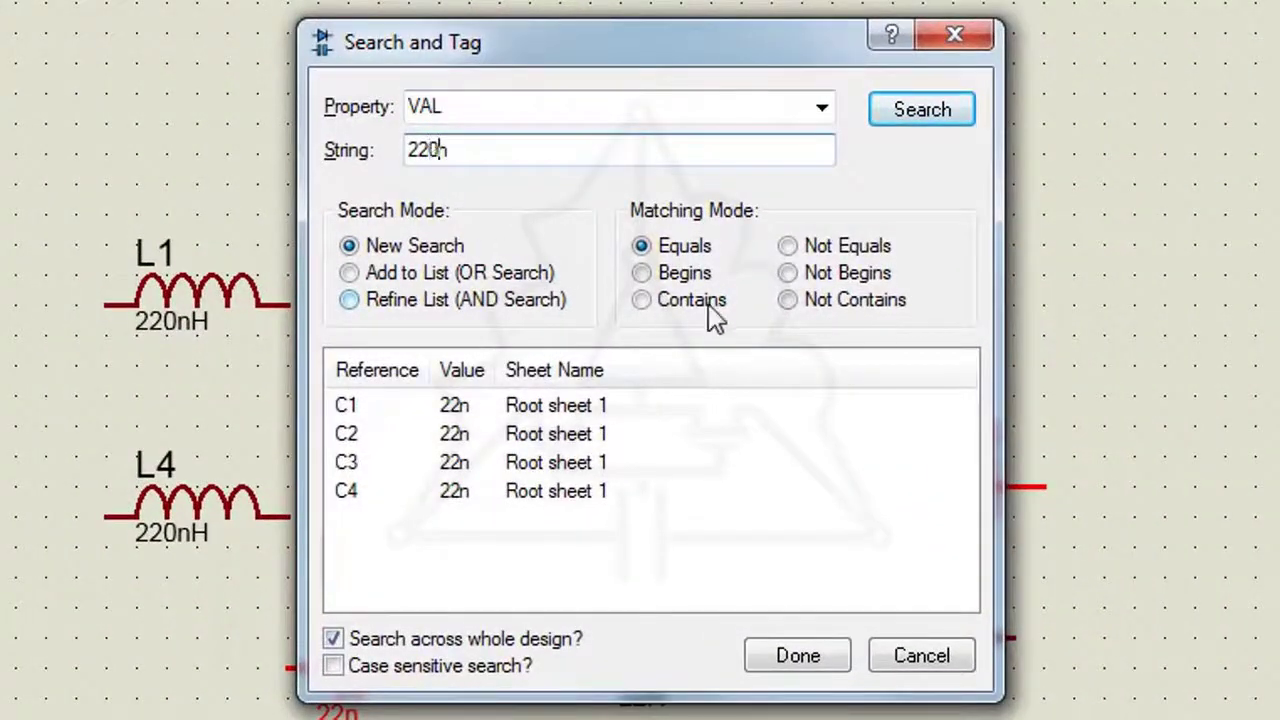
pyautogui.click(720, 305)
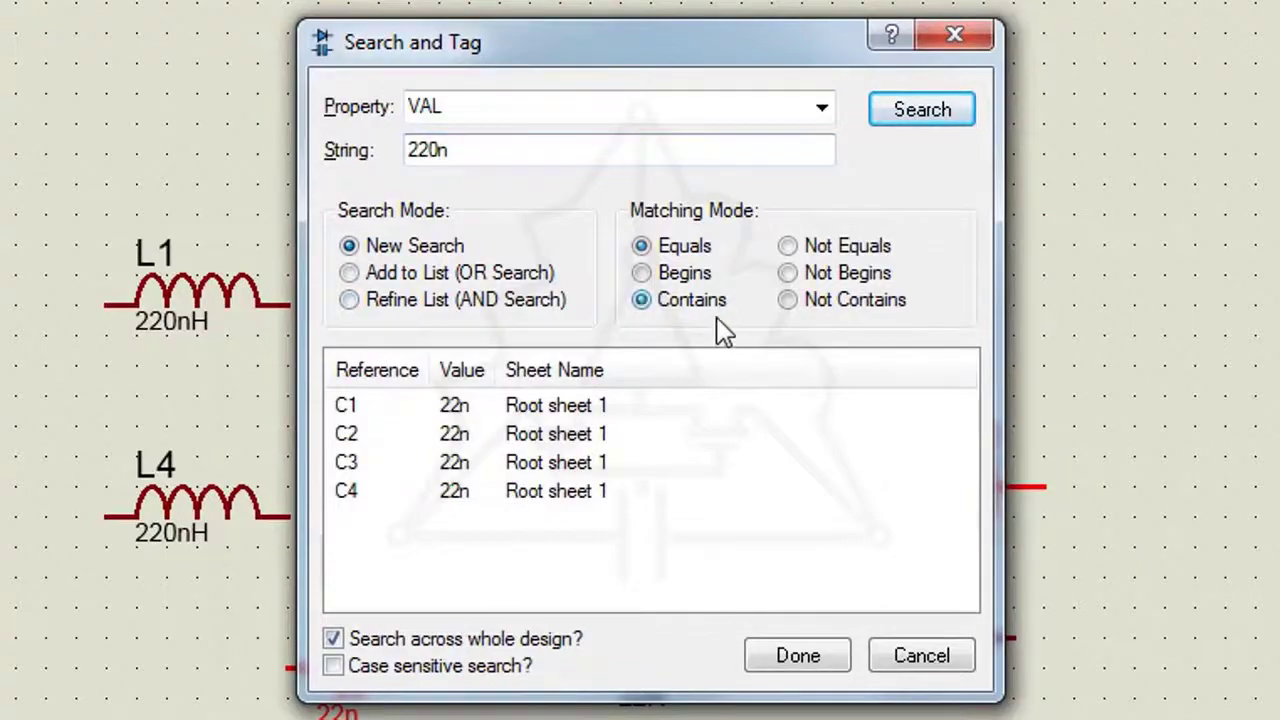
pyautogui.click(930, 112)
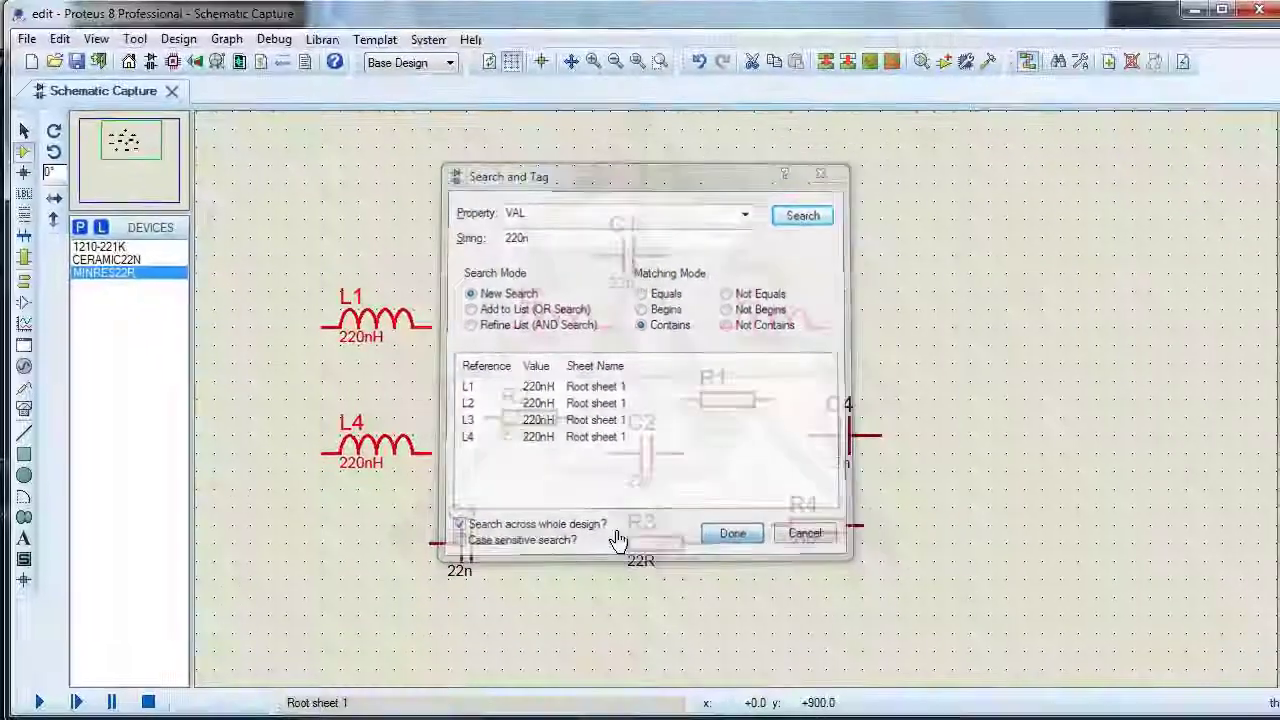
pyautogui.click(762, 589)
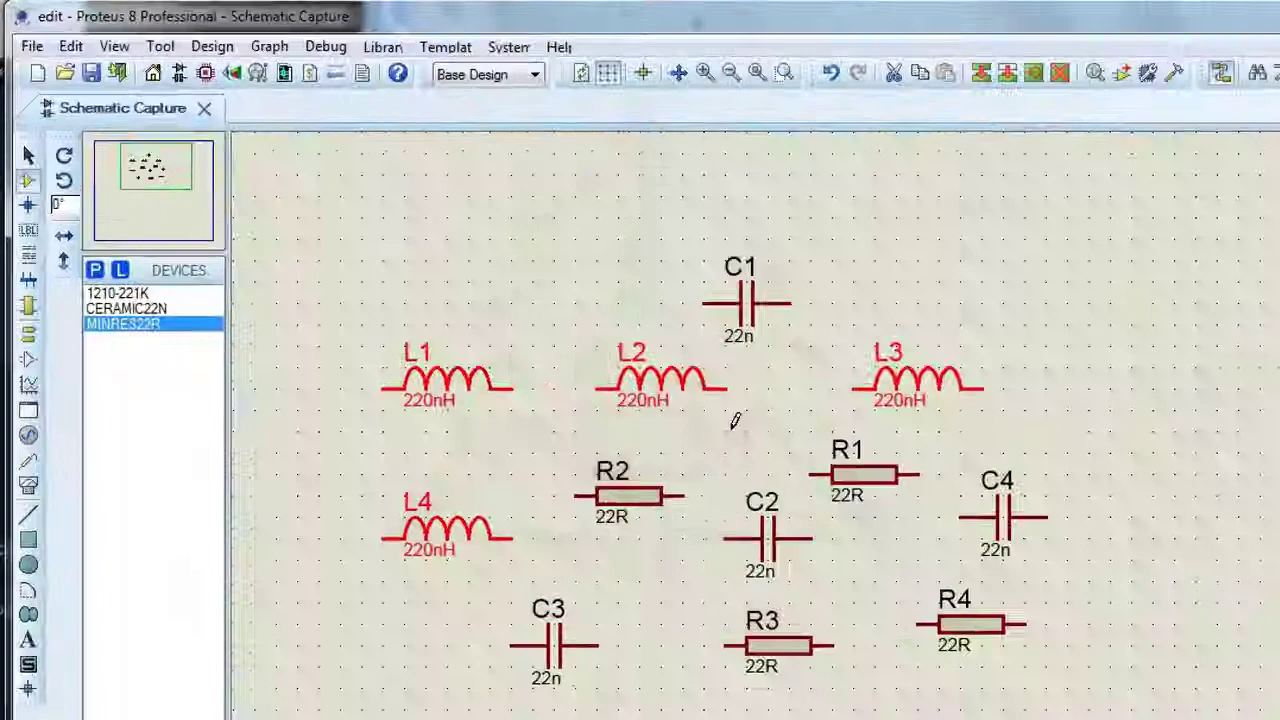
# Step: Enter the new 22uH inductor value in the Property Assignment Tool
pyautogui.click(233, 66)
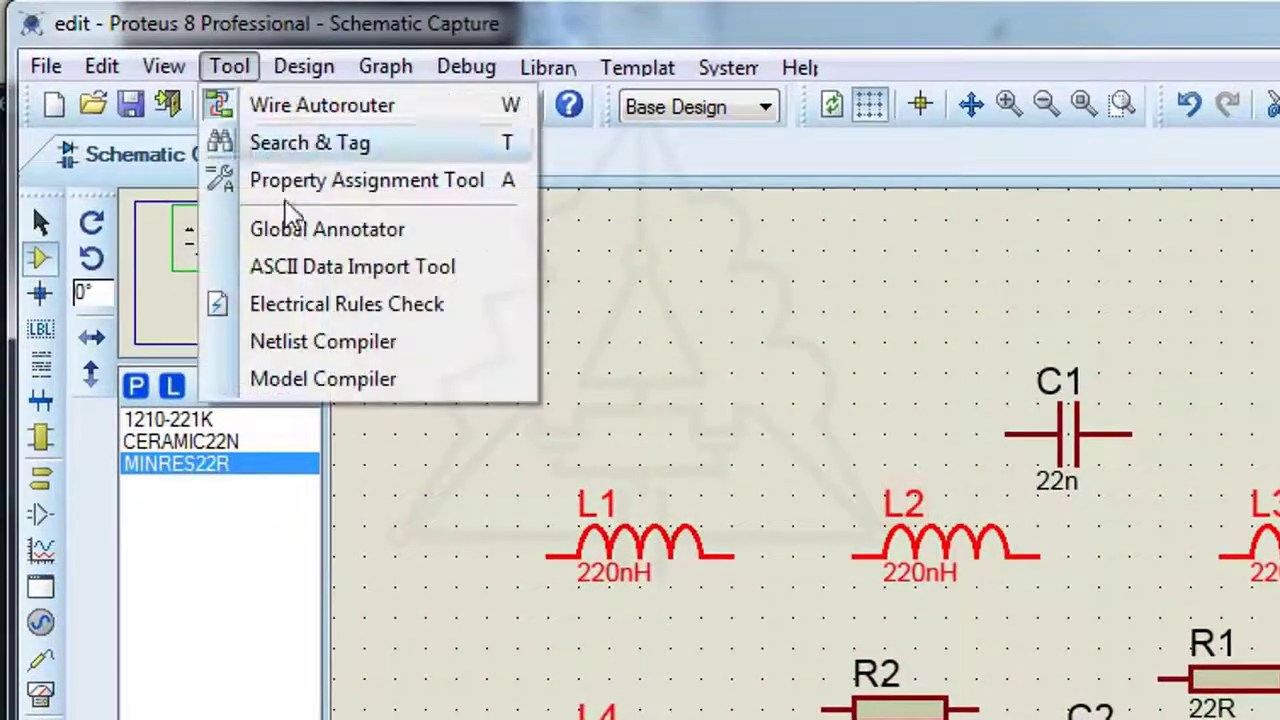
pyautogui.click(296, 192)
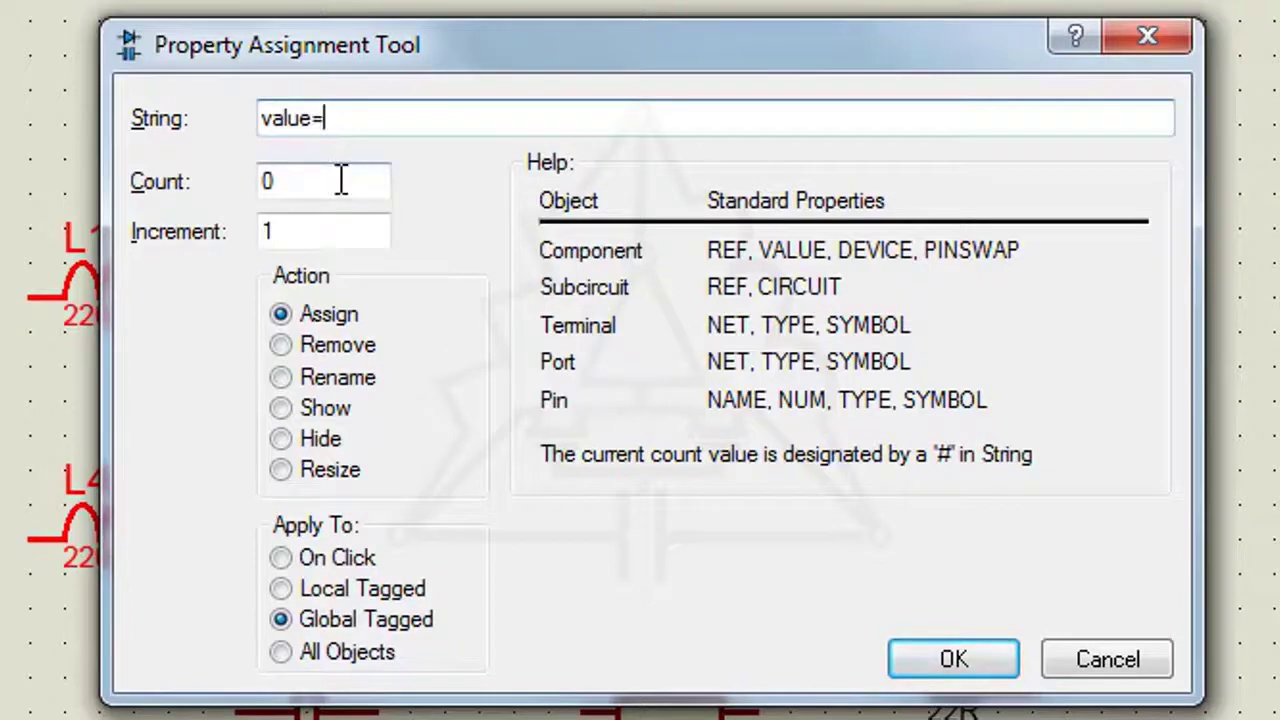
pyautogui.write('20uH')
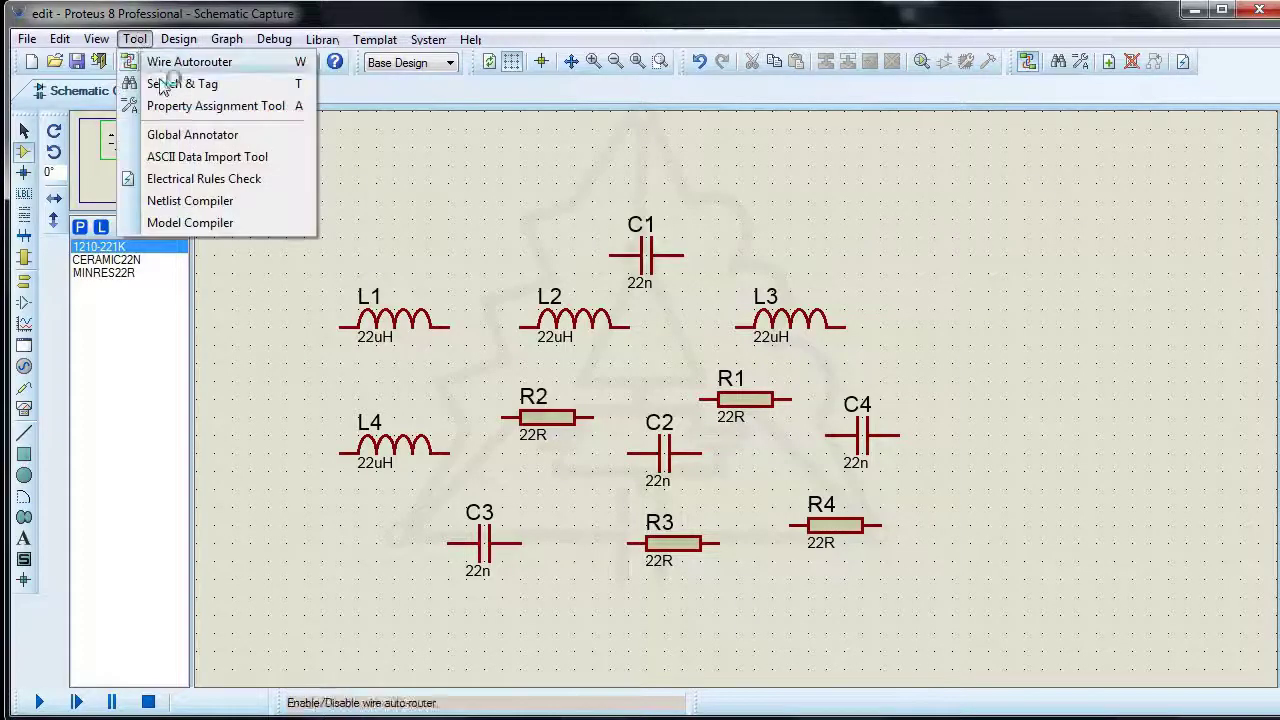
# Step: Tag resistors R1–R4 with a search for REF containing R
pyautogui.click(165, 88)
pyautogui.click(463, 163)
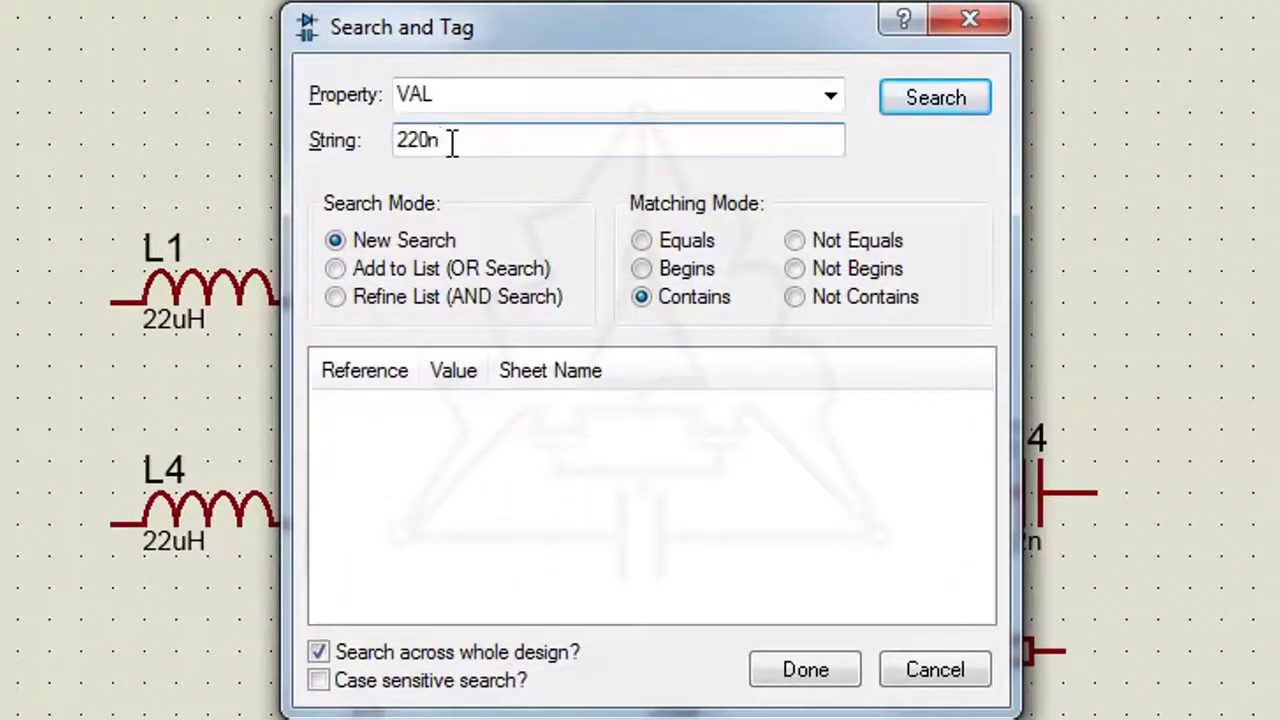
pyautogui.moveTo(537, 14); pyautogui.dragTo(894, 49)
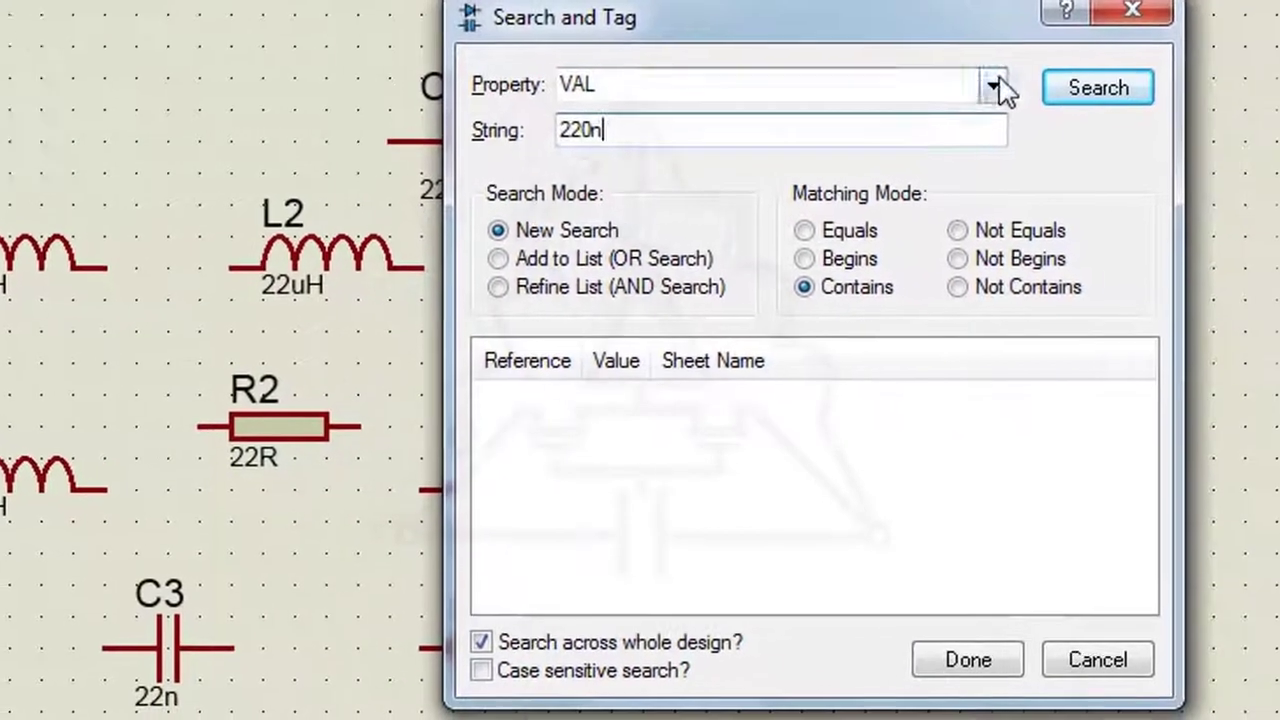
pyautogui.click(993, 88)
pyautogui.click(600, 207)
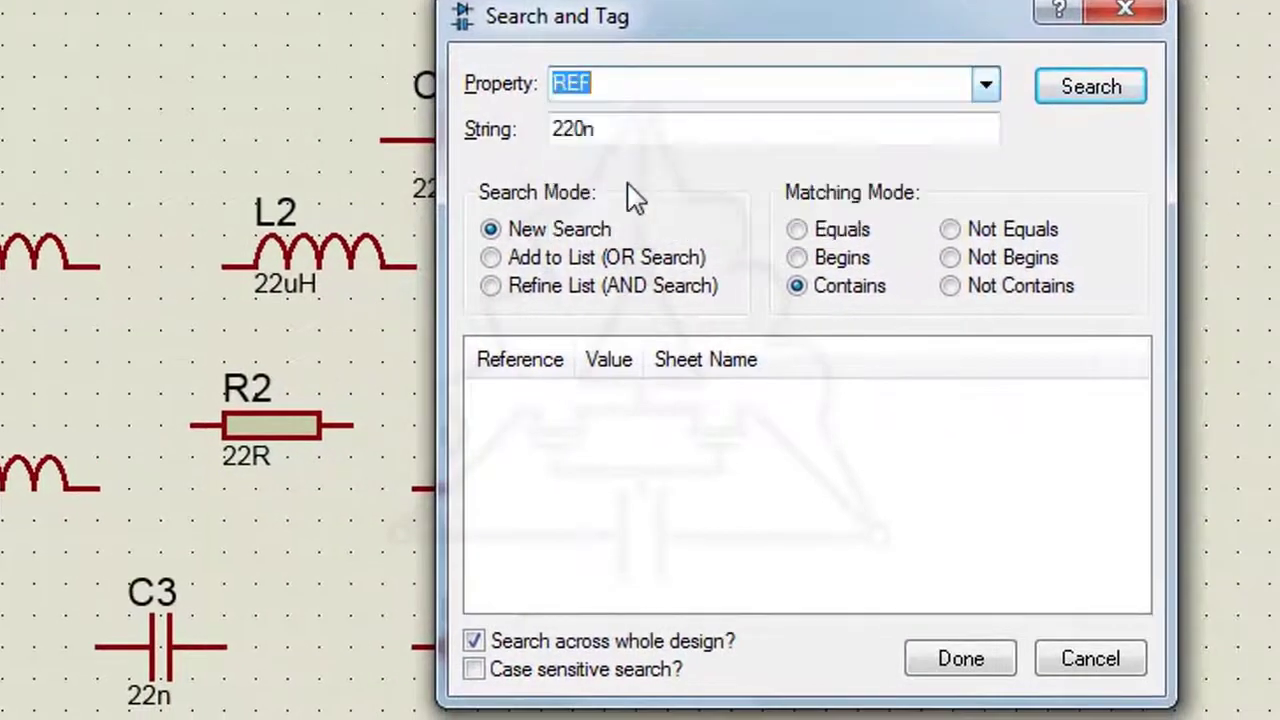
pyautogui.moveTo(600, 130); pyautogui.dragTo(407, 139)
pyautogui.write('R')
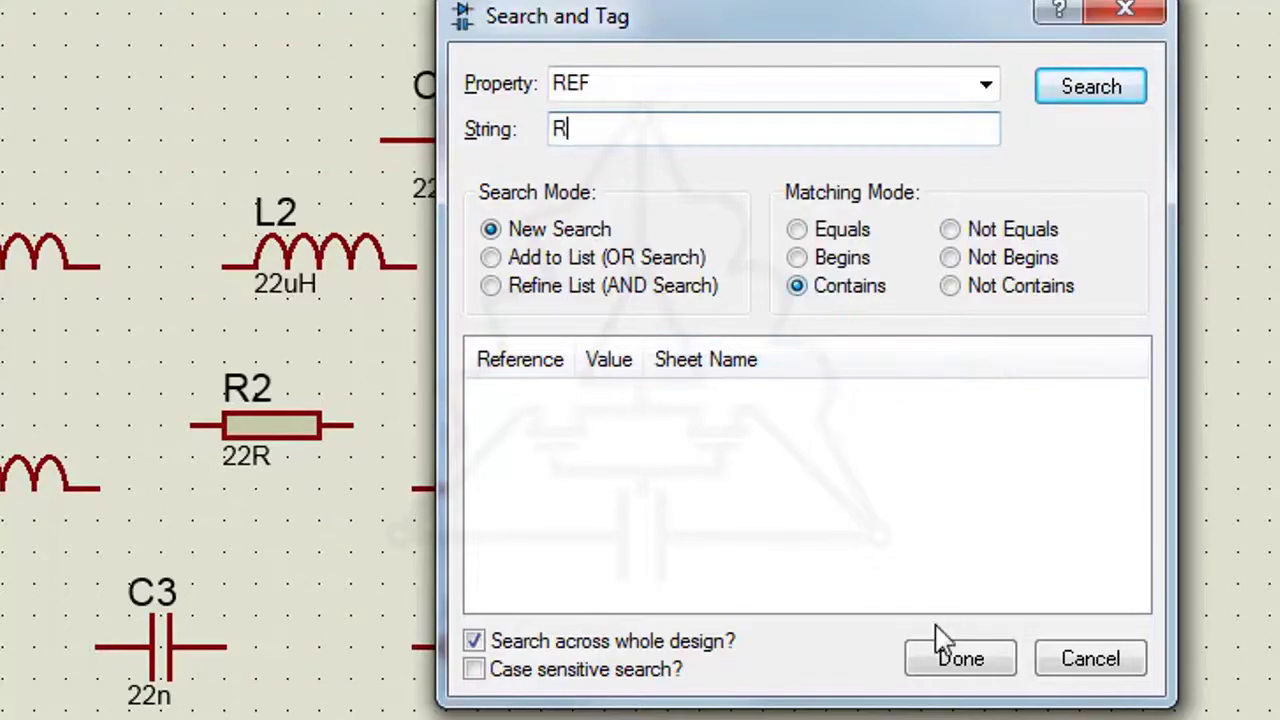
pyautogui.click(1091, 88)
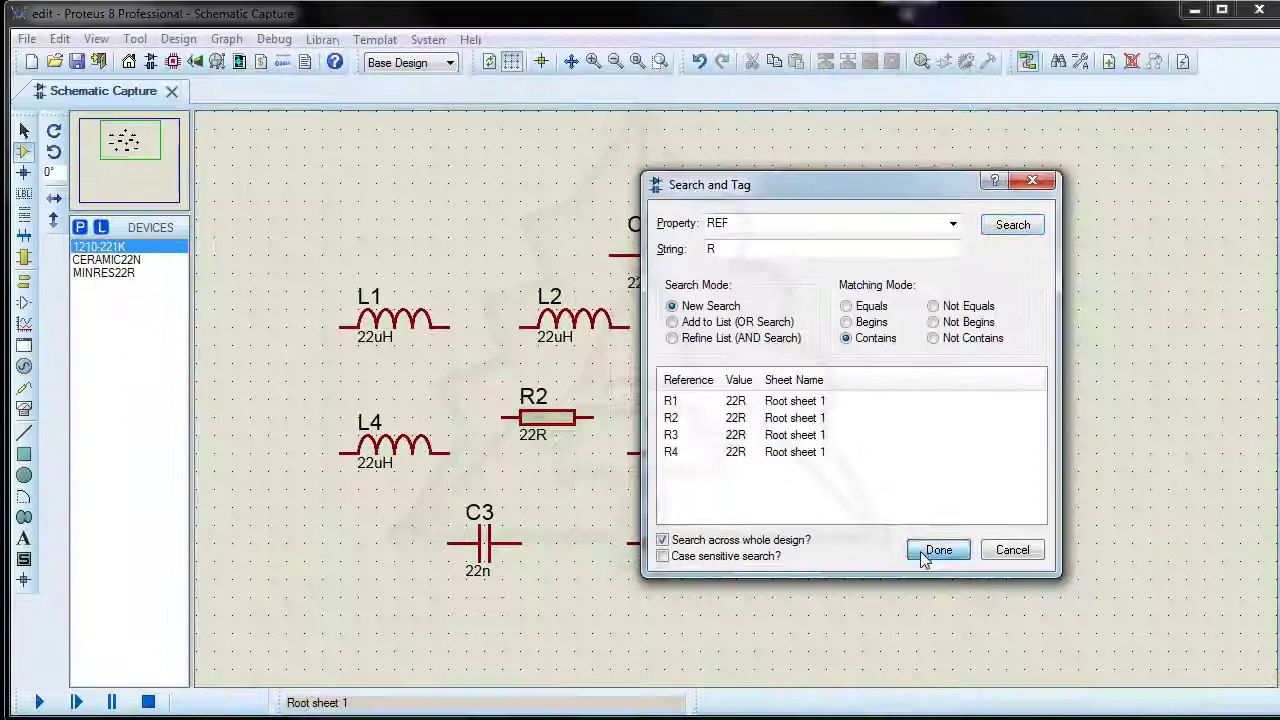
pyautogui.click(961, 658)
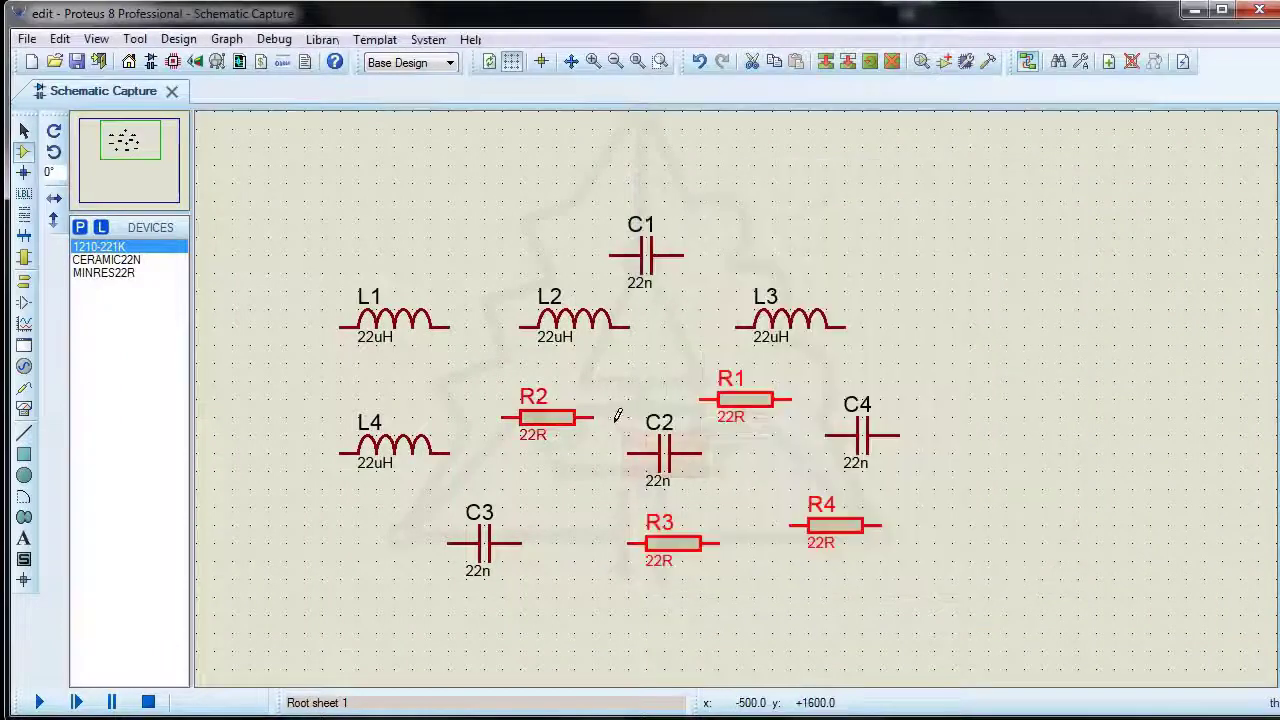
# Step: Assign VALUE=10k to the tagged resistors with the Property Assignment Tool
pyautogui.click(135, 39)
pyautogui.click(157, 106)
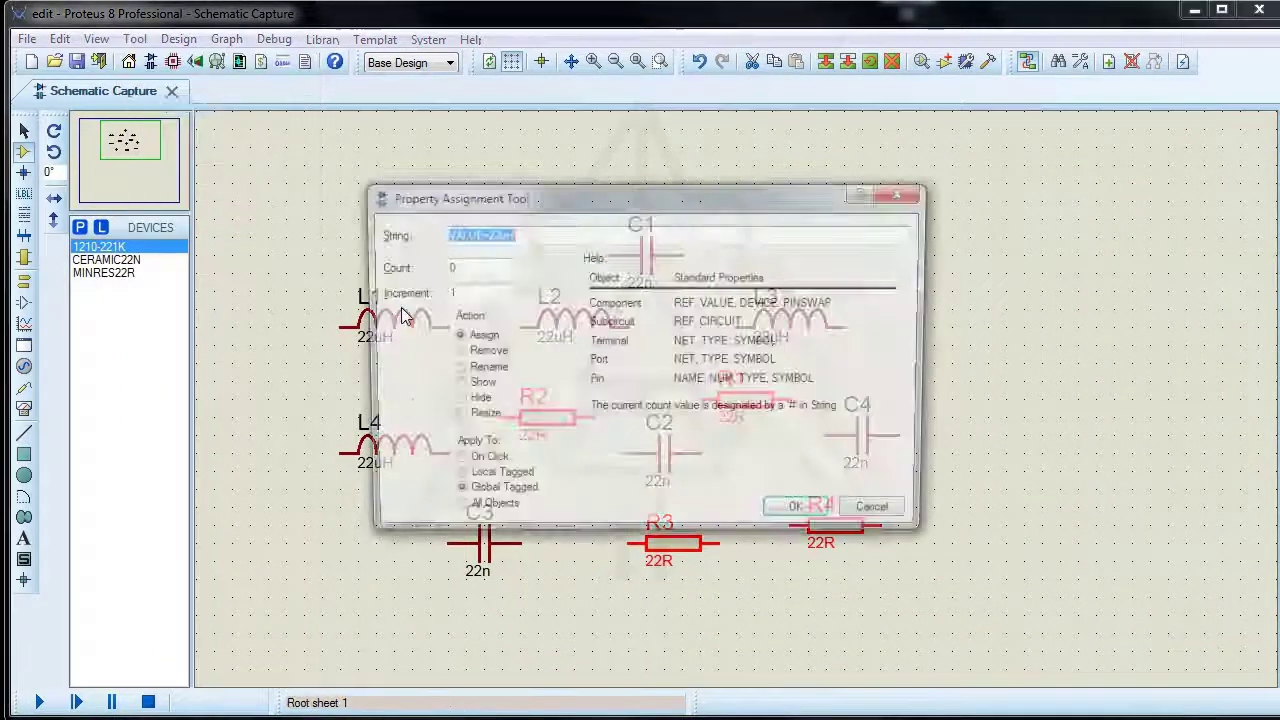
pyautogui.click(420, 182)
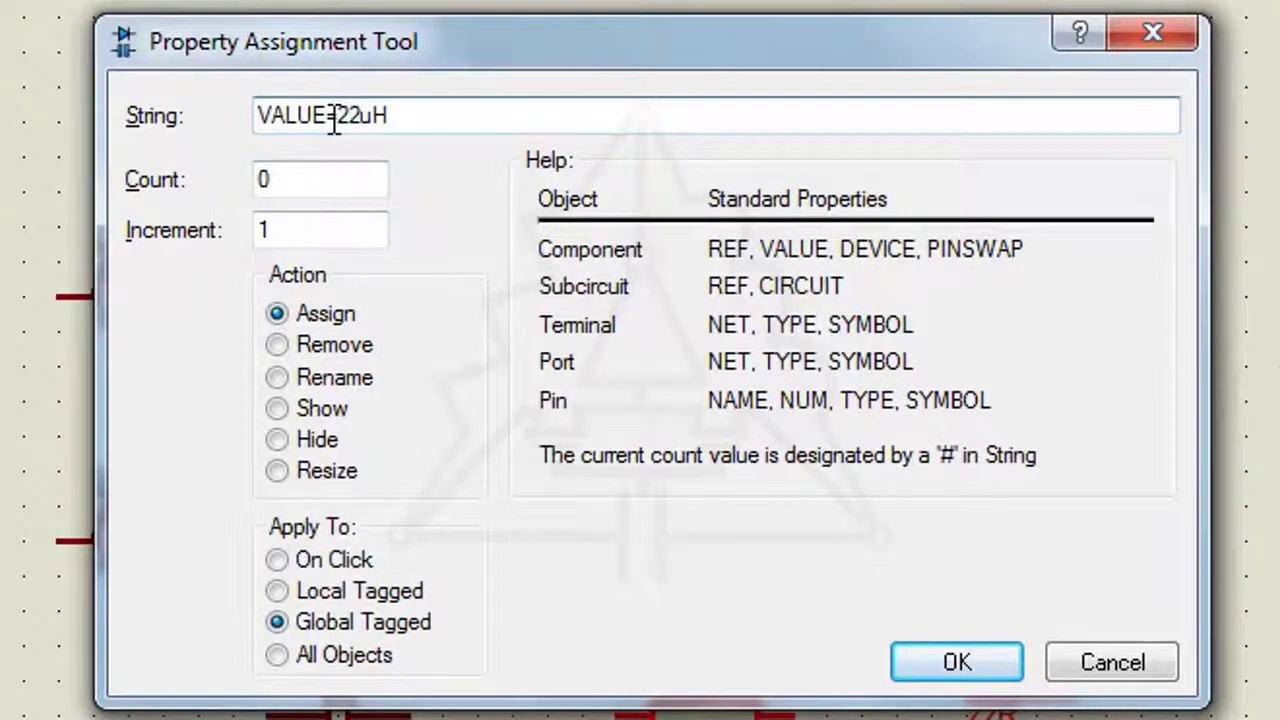
pyautogui.moveTo(333, 118); pyautogui.dragTo(408, 123)
pyautogui.click(352, 113)
pyautogui.write('10k')
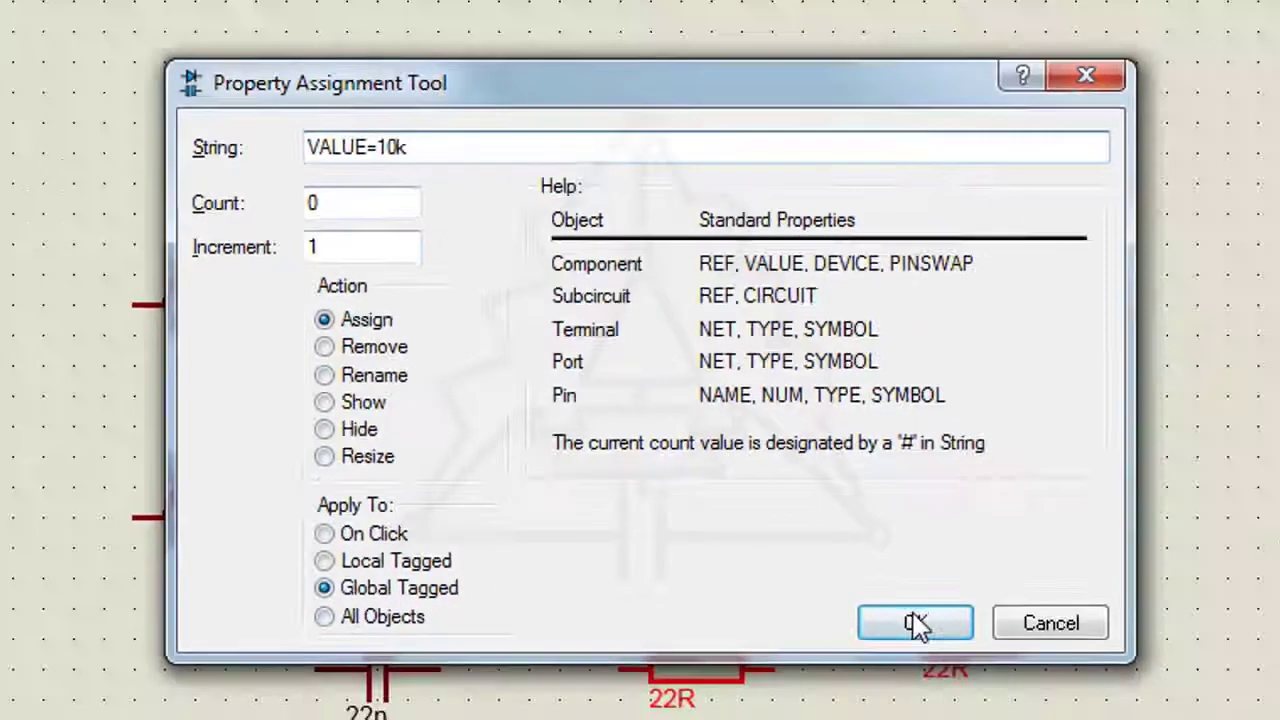
pyautogui.click(915, 623)
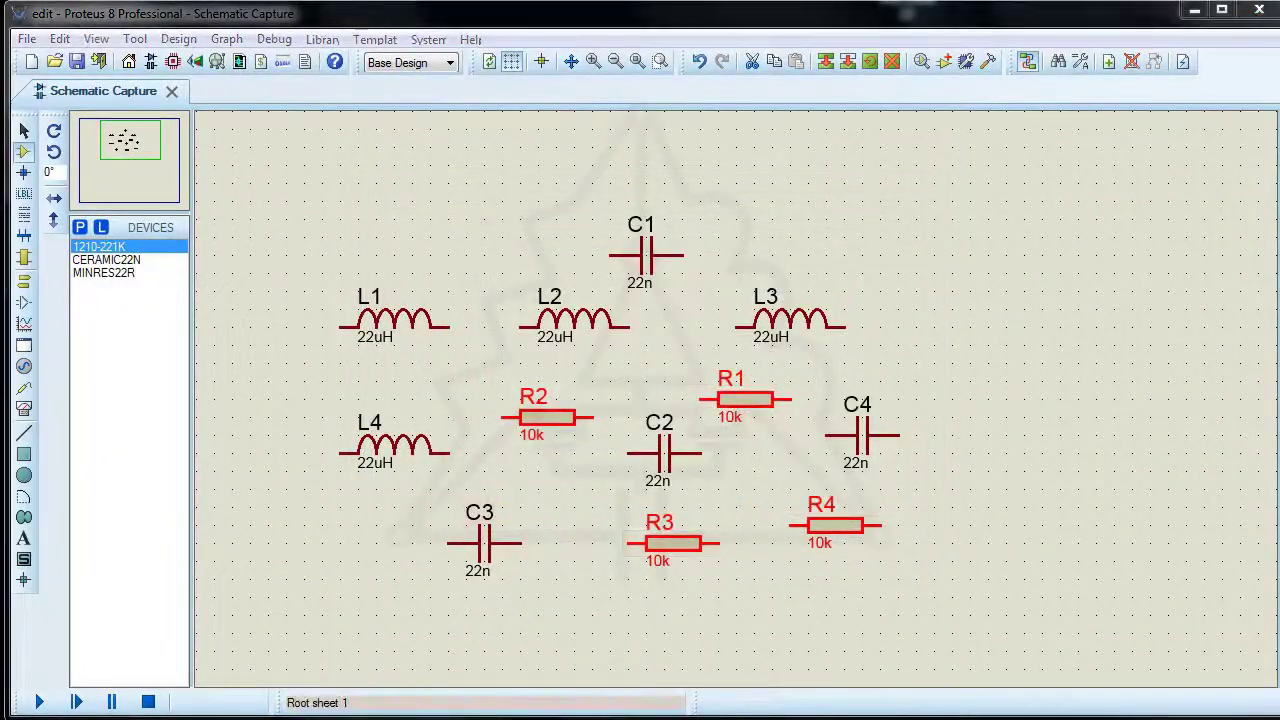
# Step: Run a Search & Tag for references beginning with C, tagging capacitors C1–C4
pyautogui.click(140, 40)
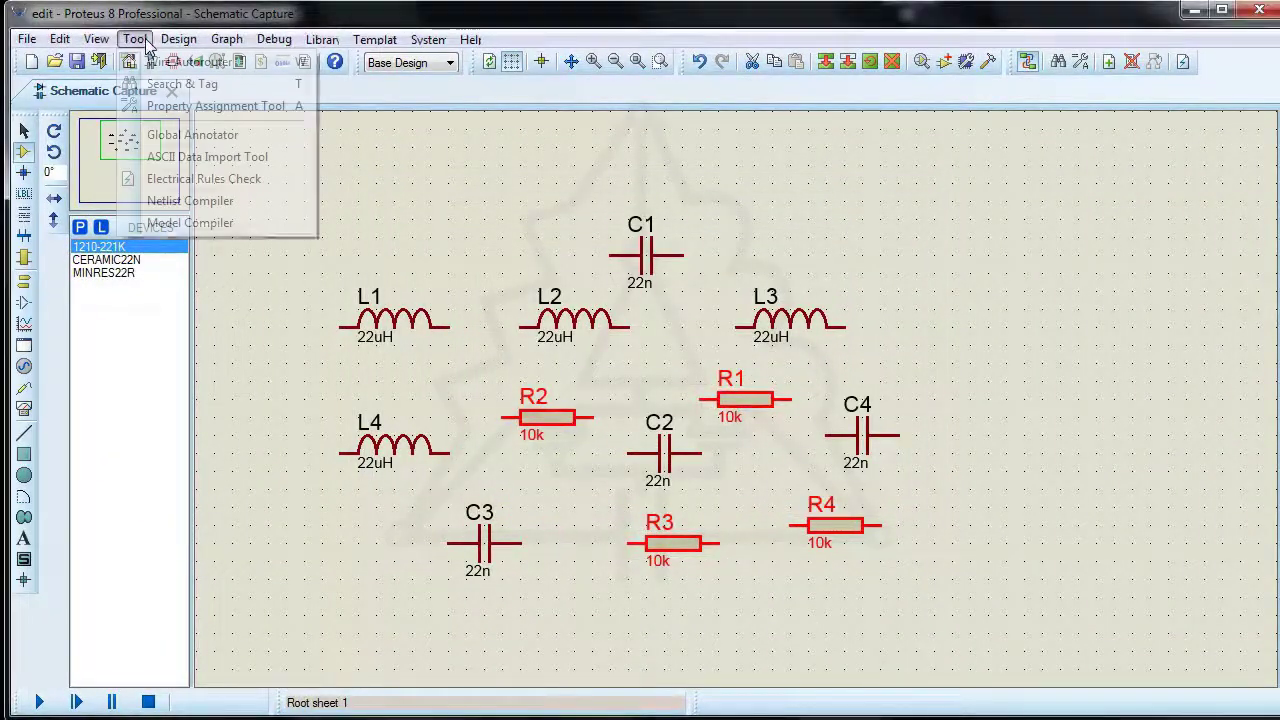
pyautogui.click(175, 84)
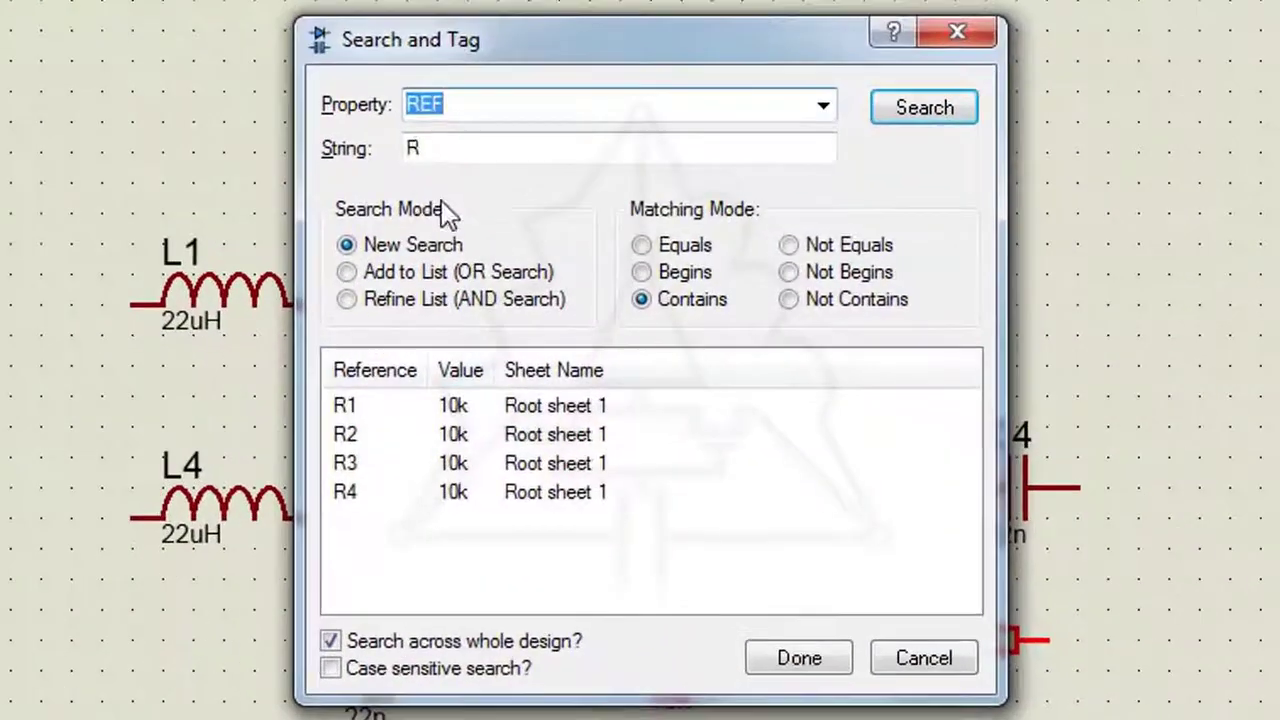
pyautogui.press('Tab')
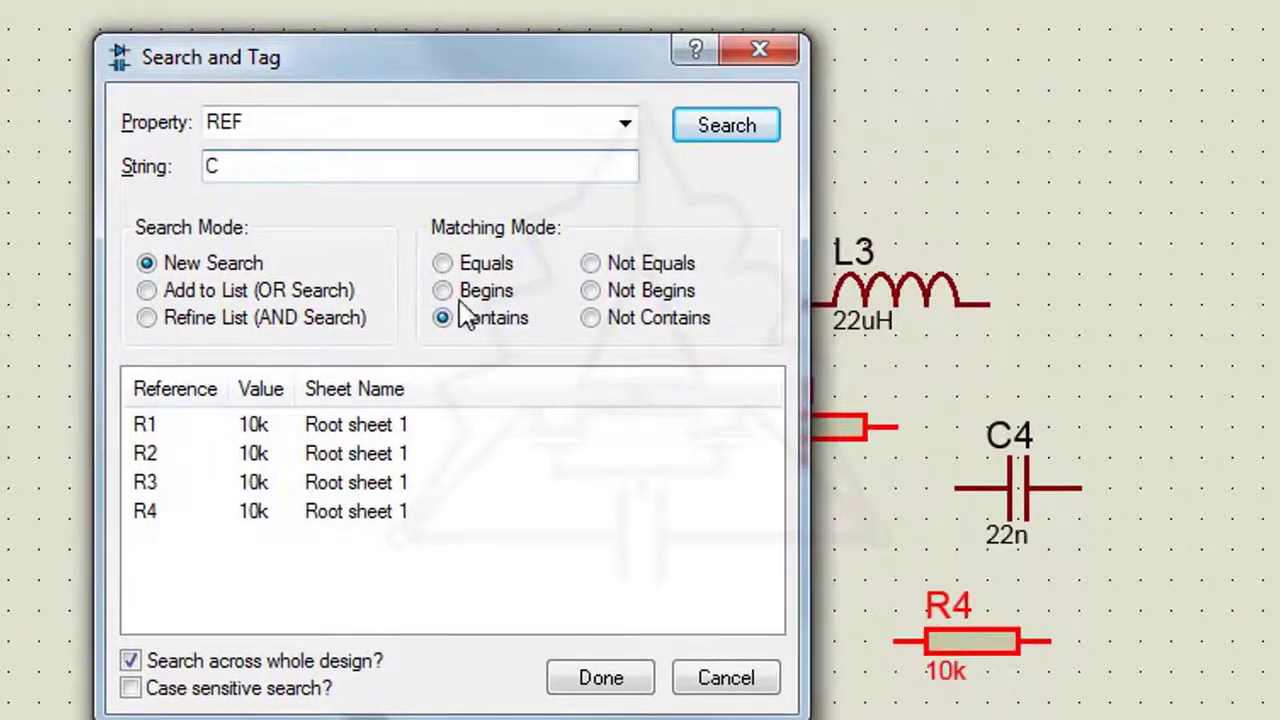
pyautogui.click(462, 292)
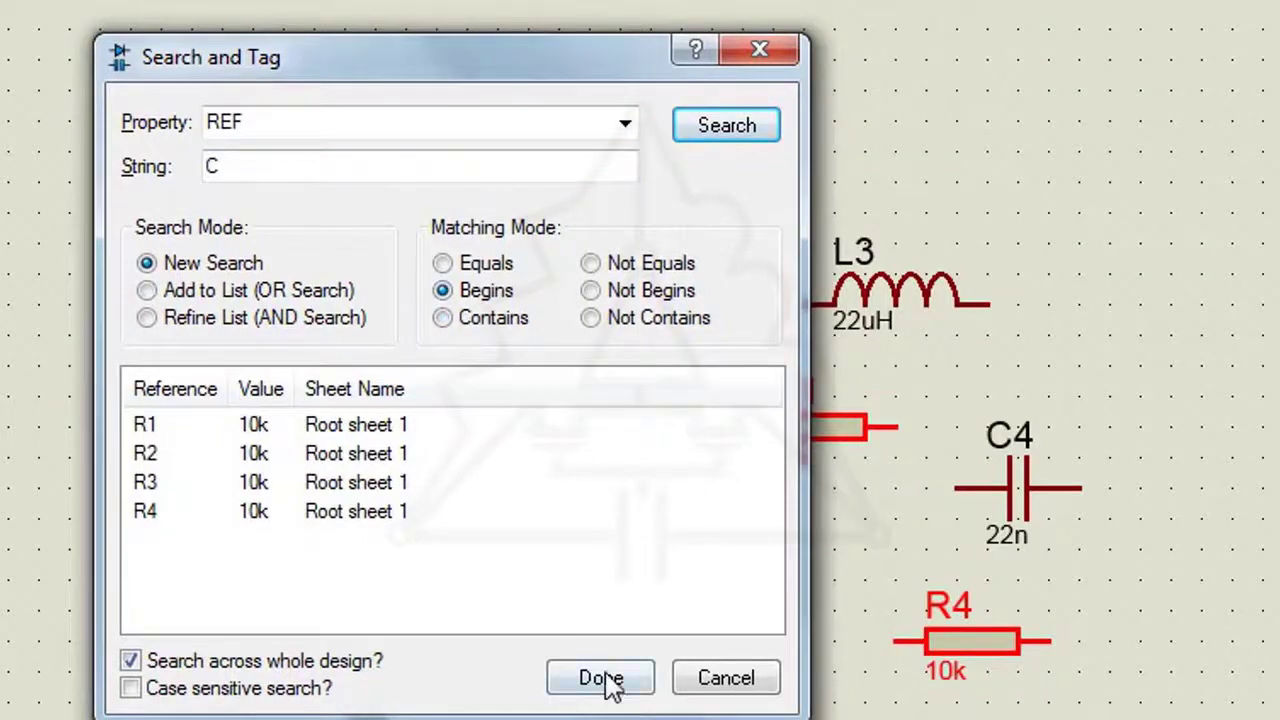
pyautogui.click(729, 130)
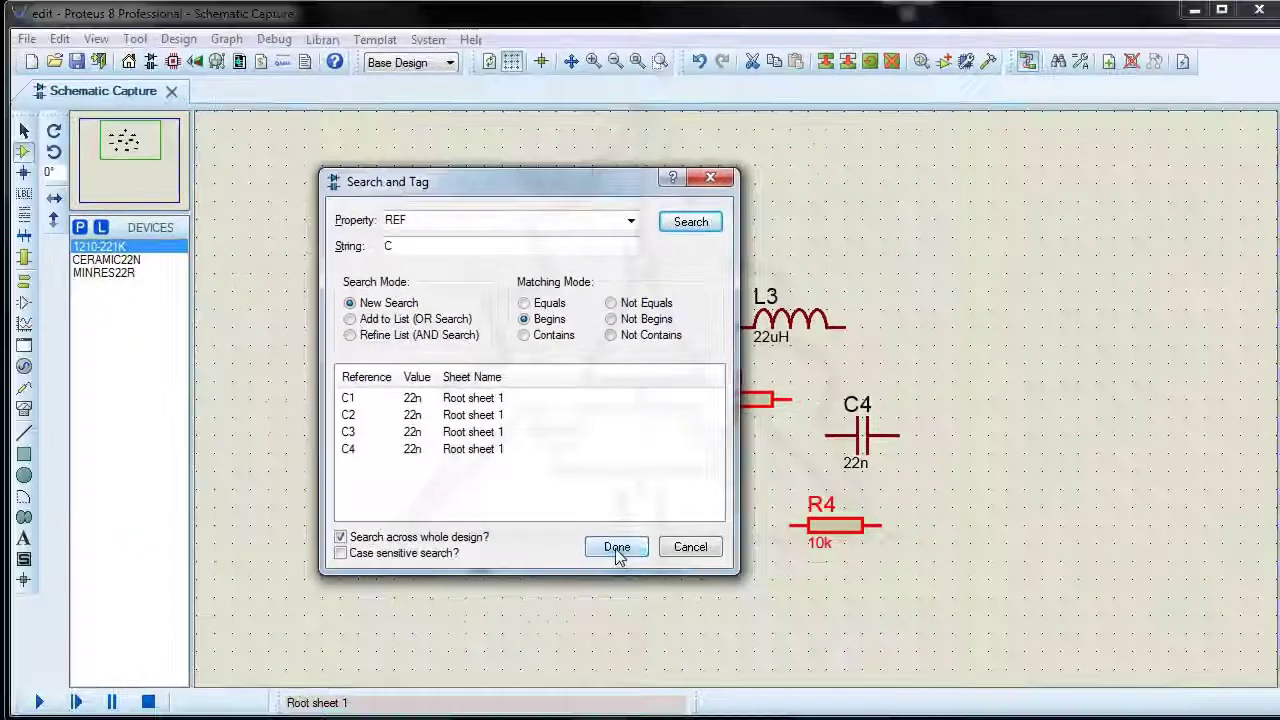
pyautogui.click(601, 675)
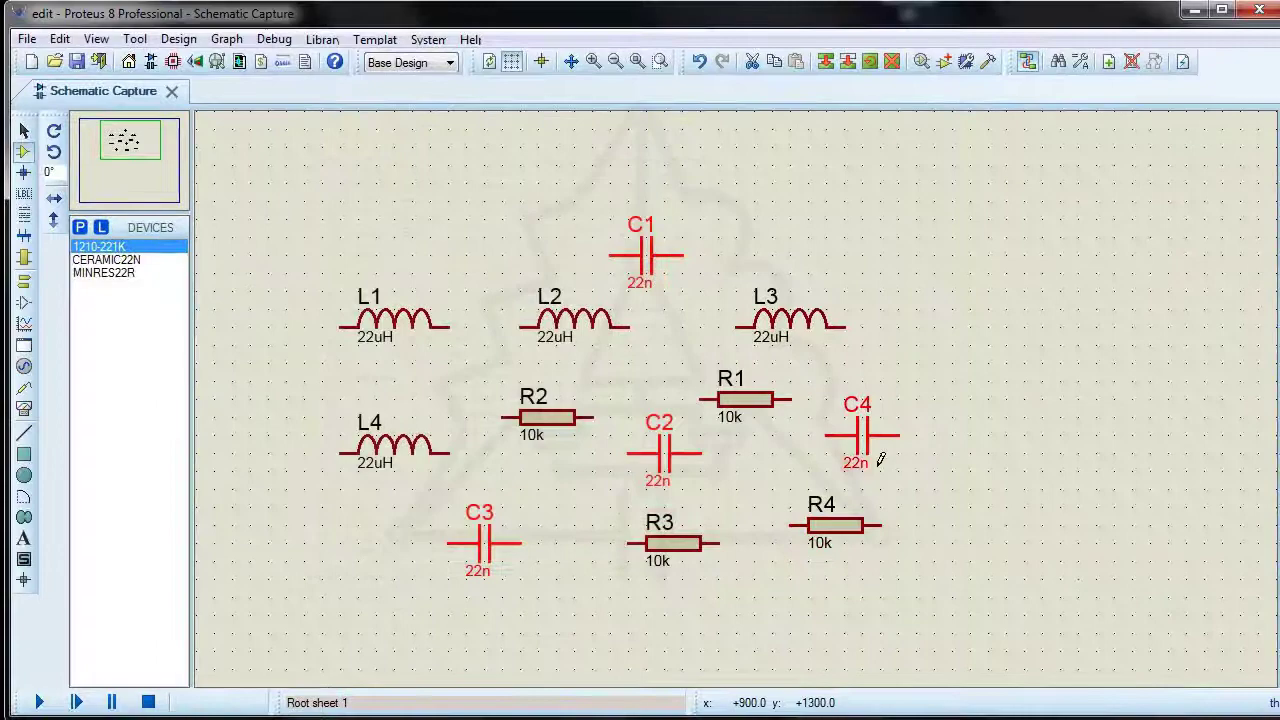
# Step: Assign ref=cap# with the count starting at 10 to the tagged capacitors
pyautogui.click(140, 41)
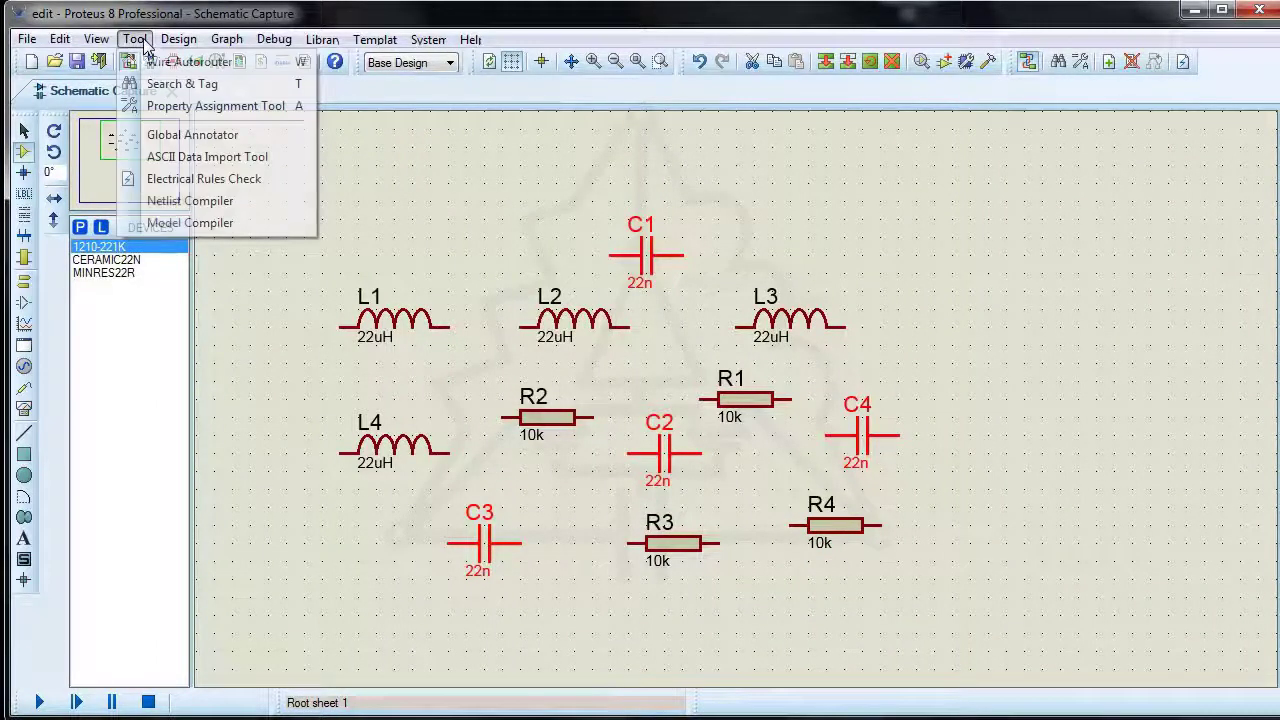
pyautogui.click(172, 106)
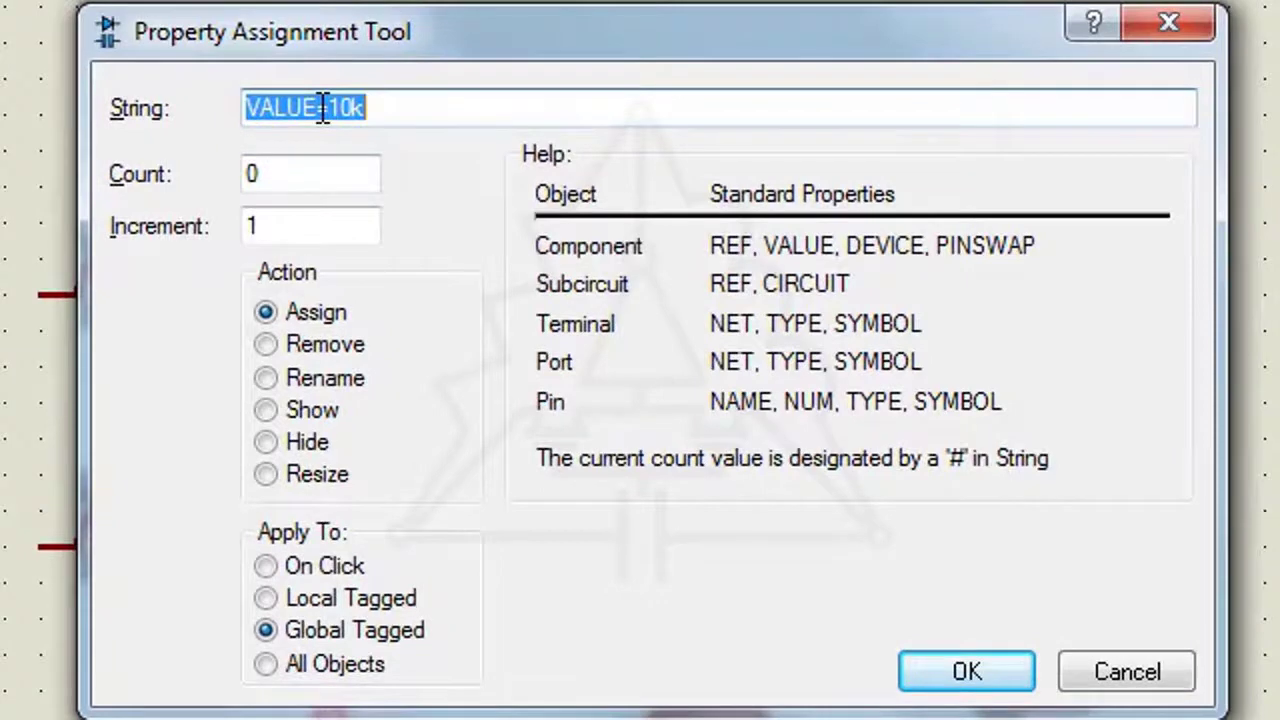
pyautogui.moveTo(321, 108); pyautogui.dragTo(240, 110)
pyautogui.write('re')
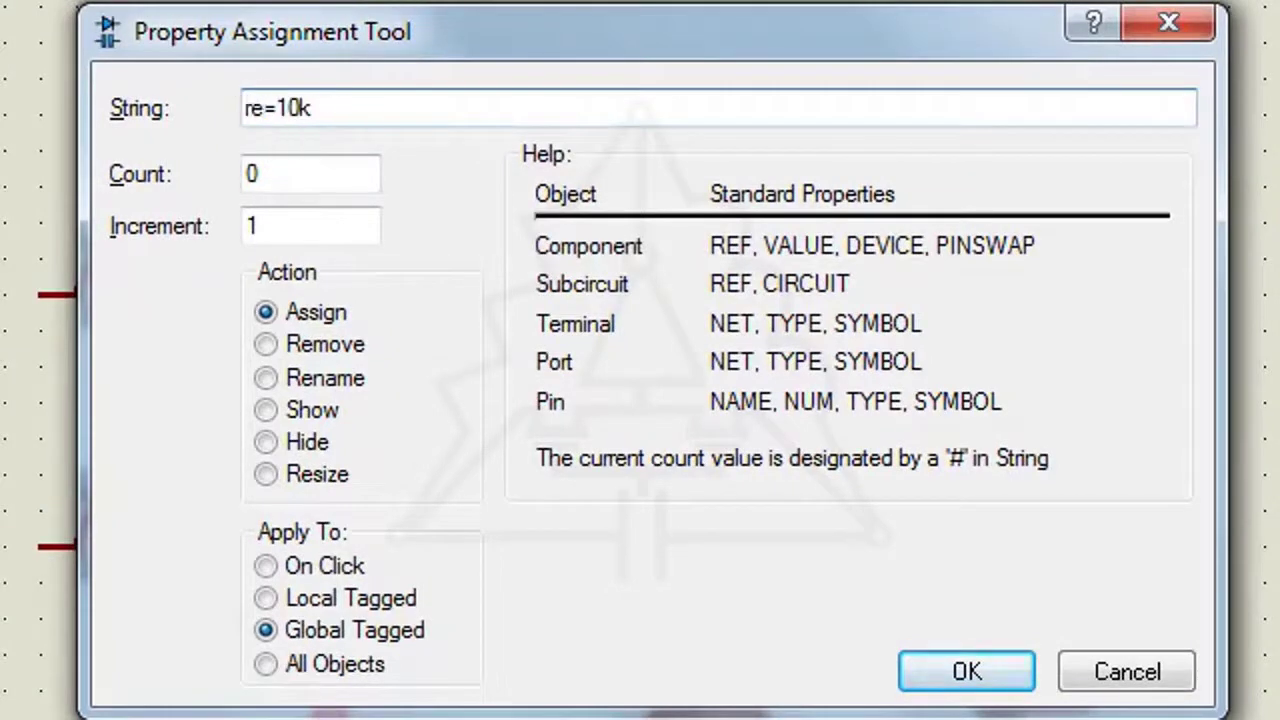
pyautogui.write('f')
pyautogui.moveTo(288, 116); pyautogui.dragTo(342, 120)
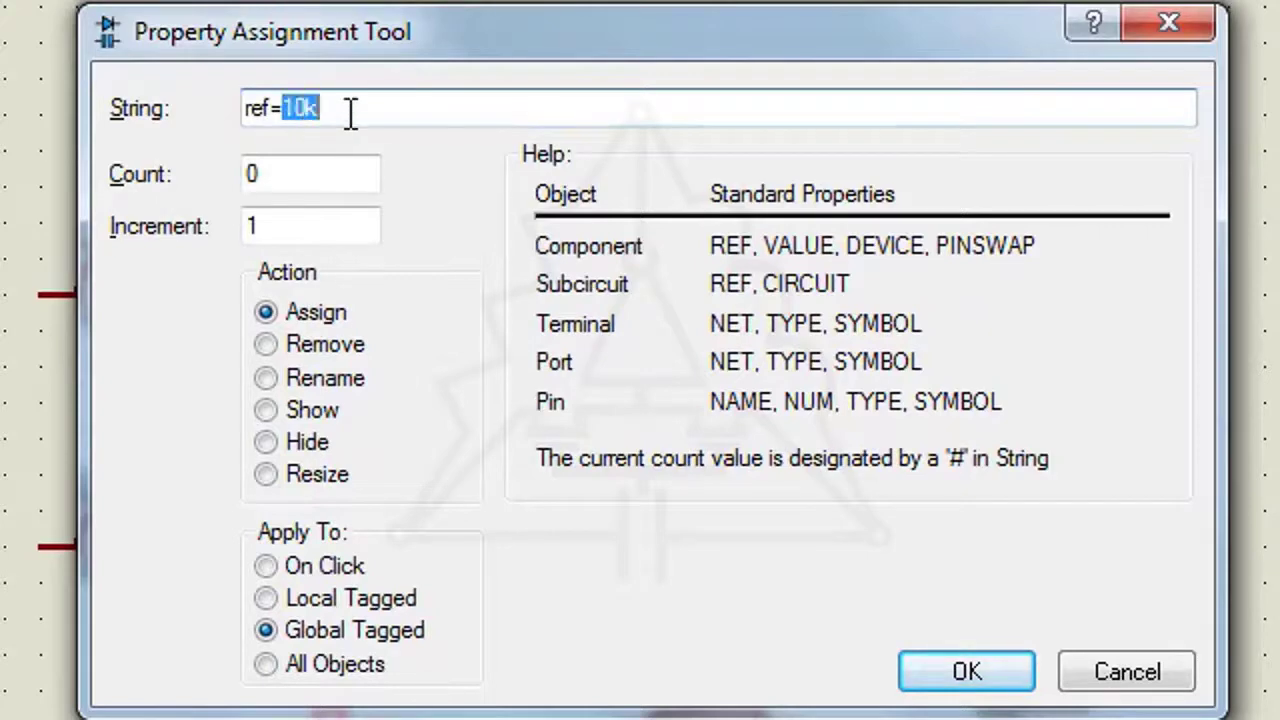
pyautogui.write('cap#')
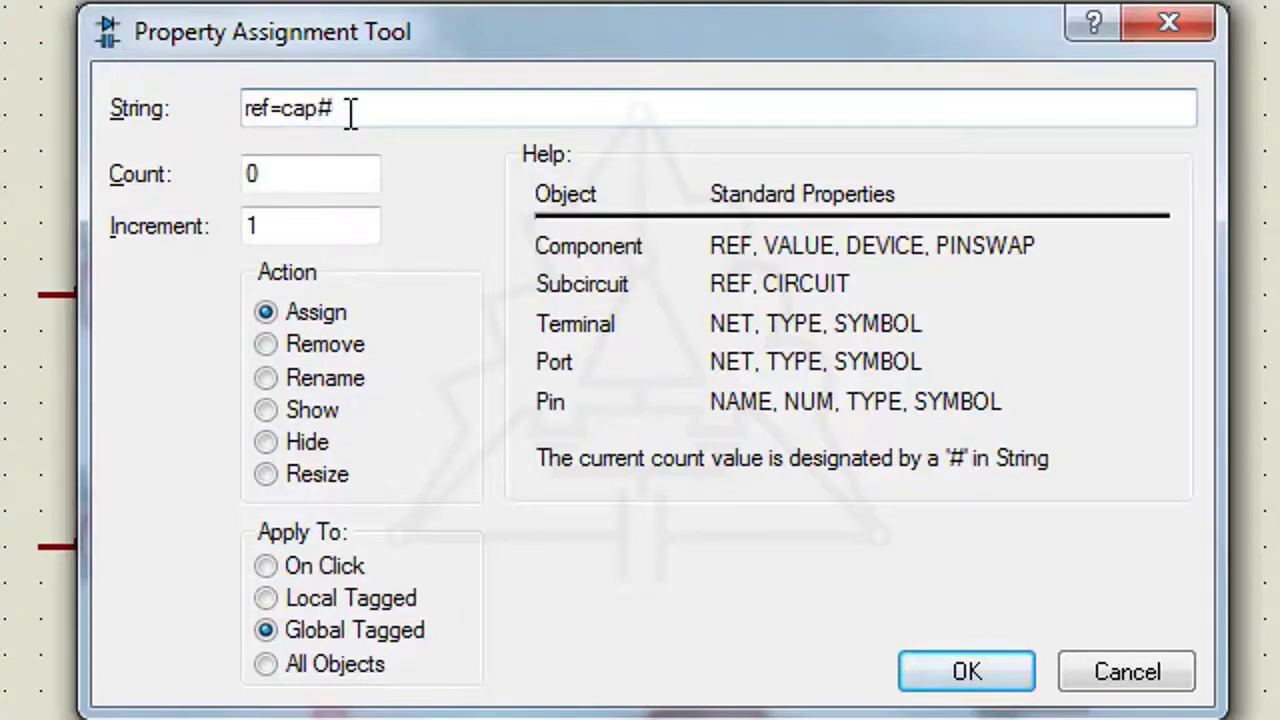
pyautogui.doubleClick(257, 176)
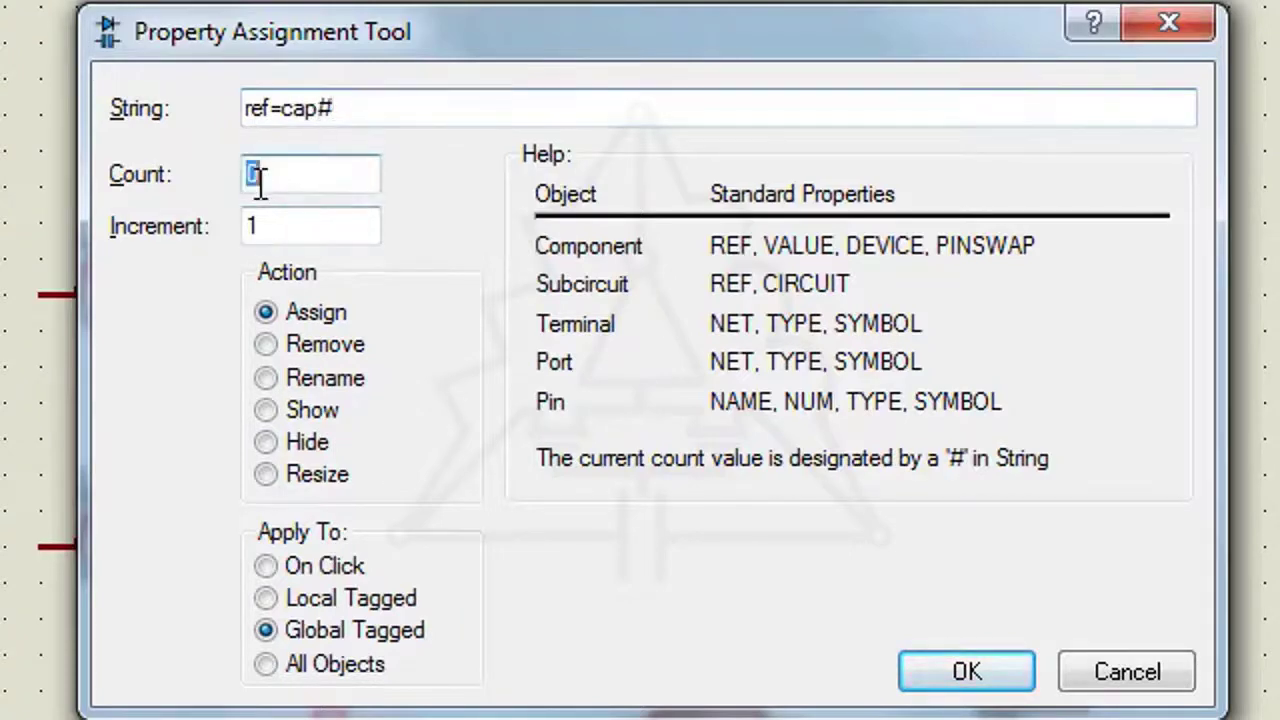
pyautogui.write('10')
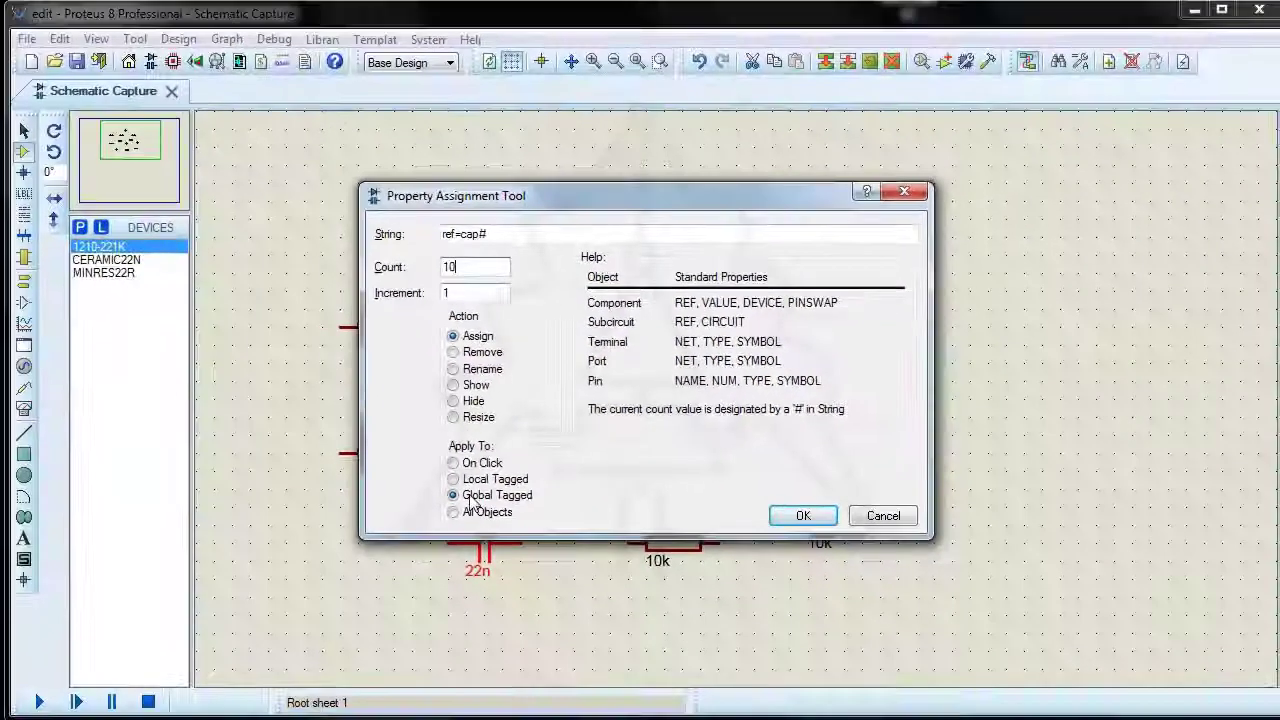
pyautogui.click(802, 516)
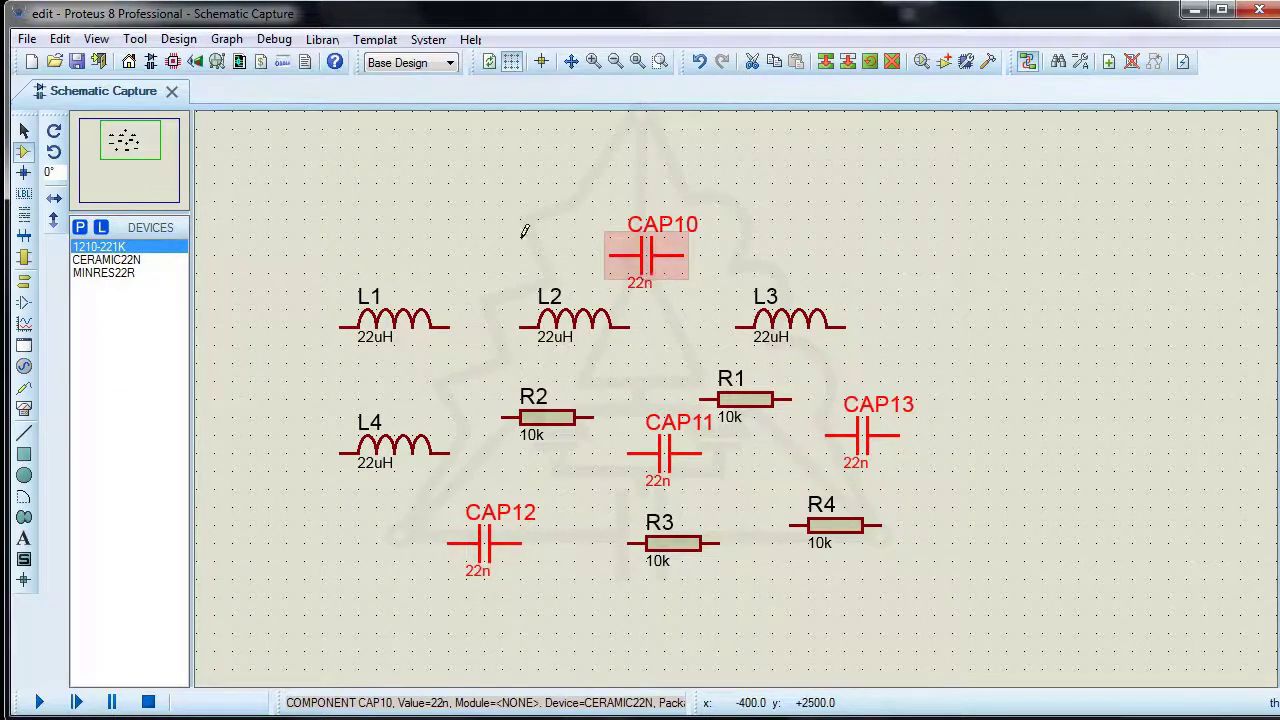
# Step: Assign value=1000uF to the tagged capacitors CAP10–CAP13
pyautogui.click(137, 42)
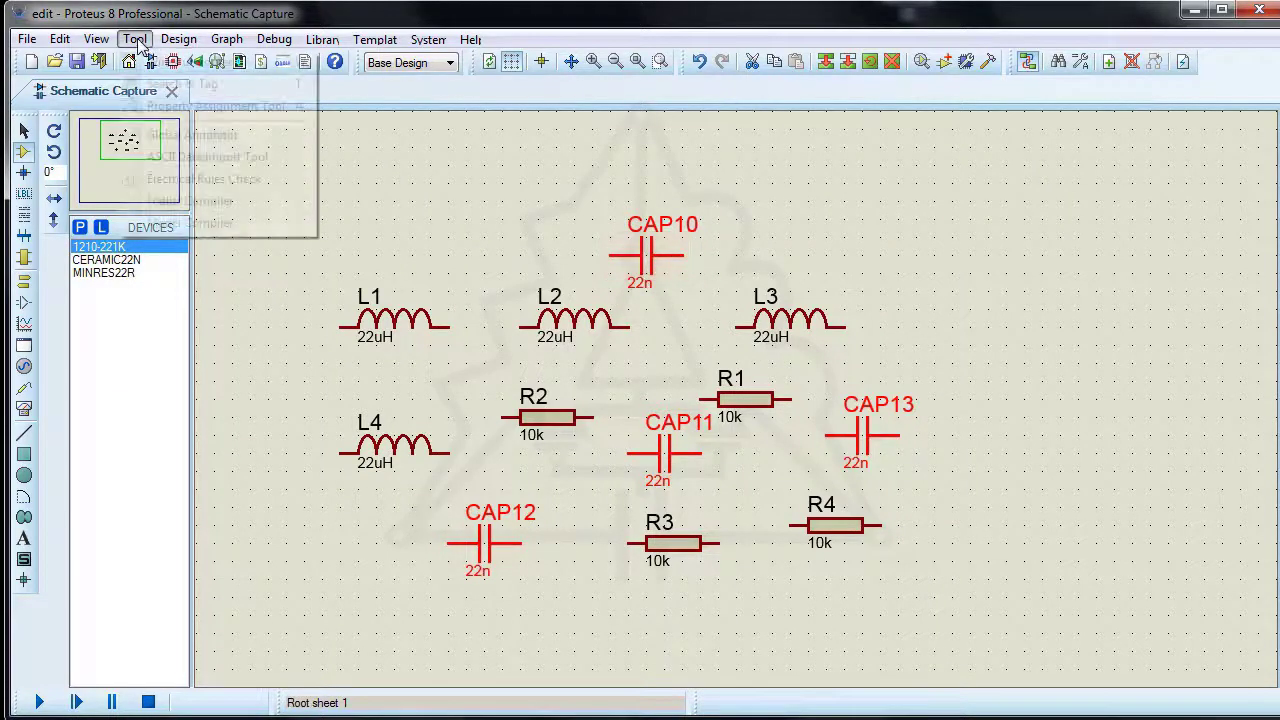
pyautogui.click(215, 105)
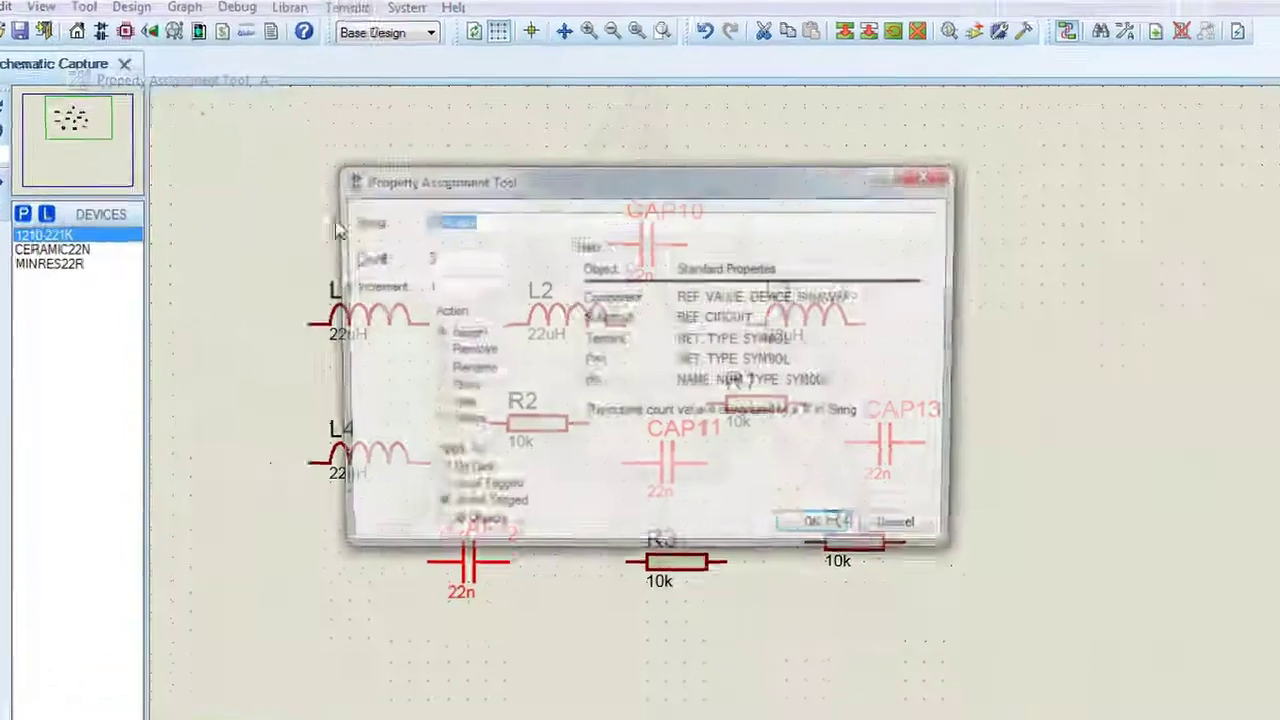
pyautogui.write('va')
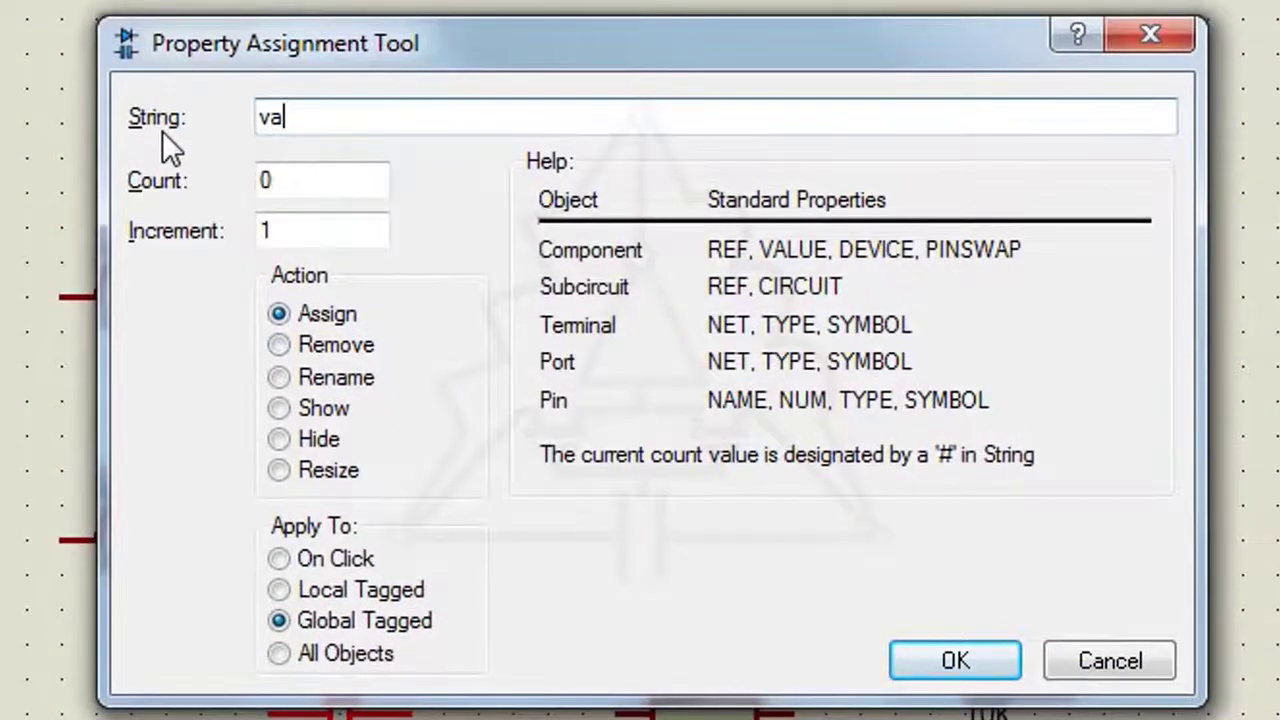
pyautogui.write('lue=1000u')
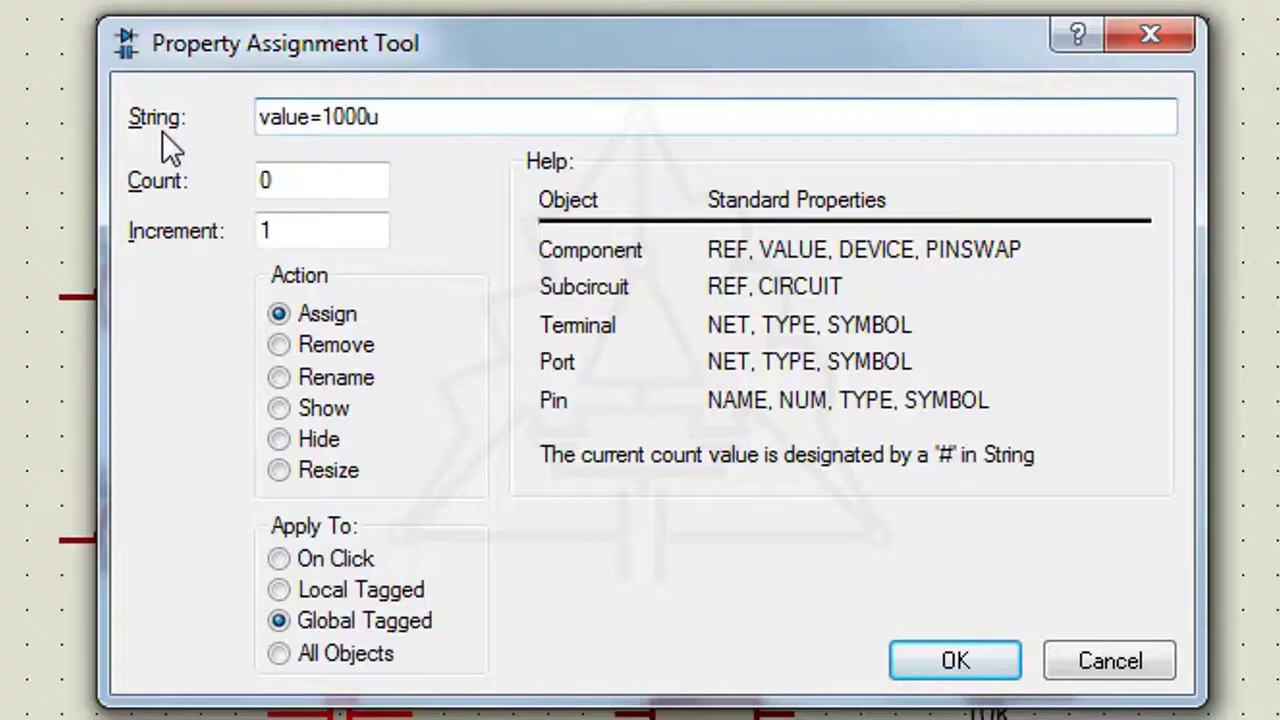
pyautogui.write('F')
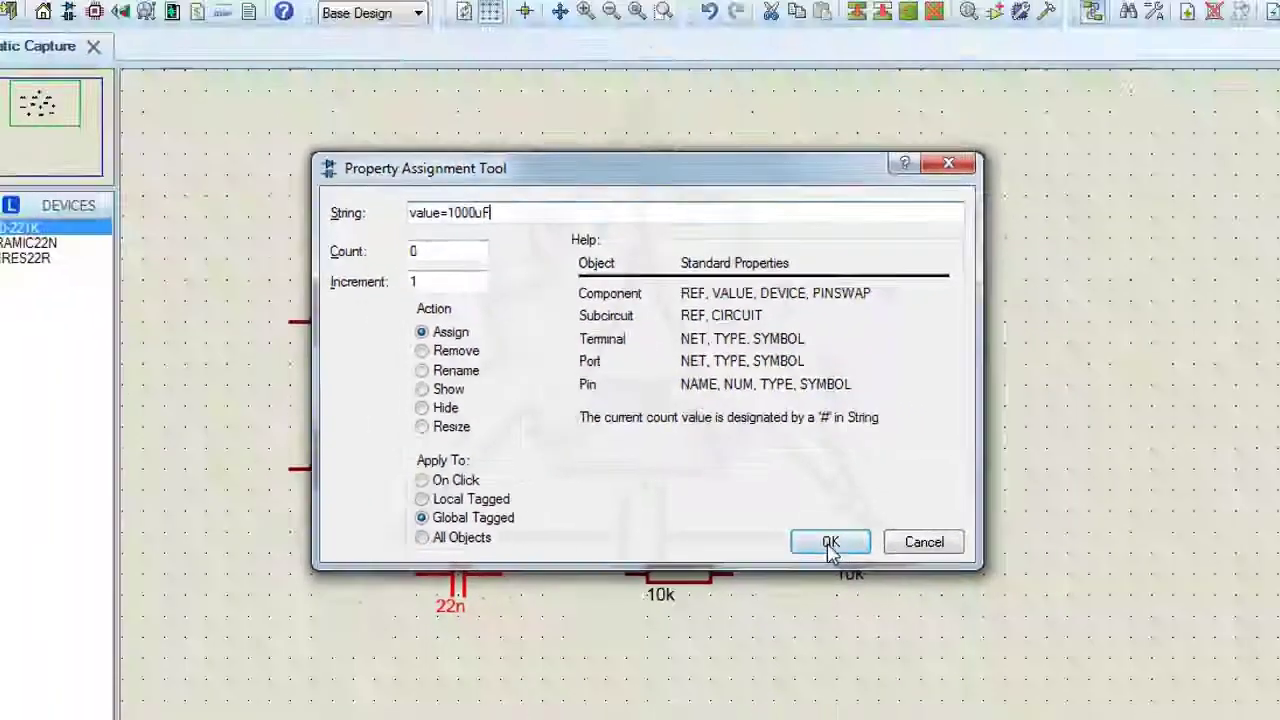
pyautogui.click(955, 660)
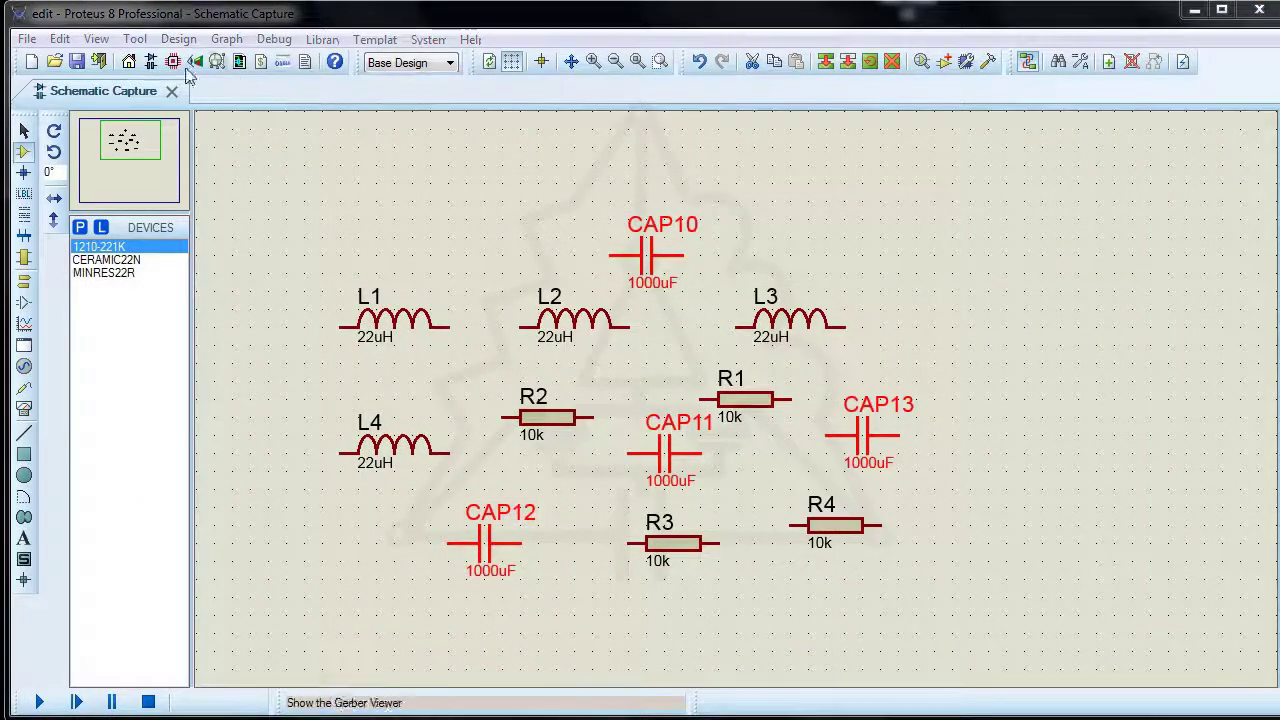
# Step: Search & Tag references not containing 'C', tagging L1–L4 and R1–R4 but no capacitors
pyautogui.click(135, 39)
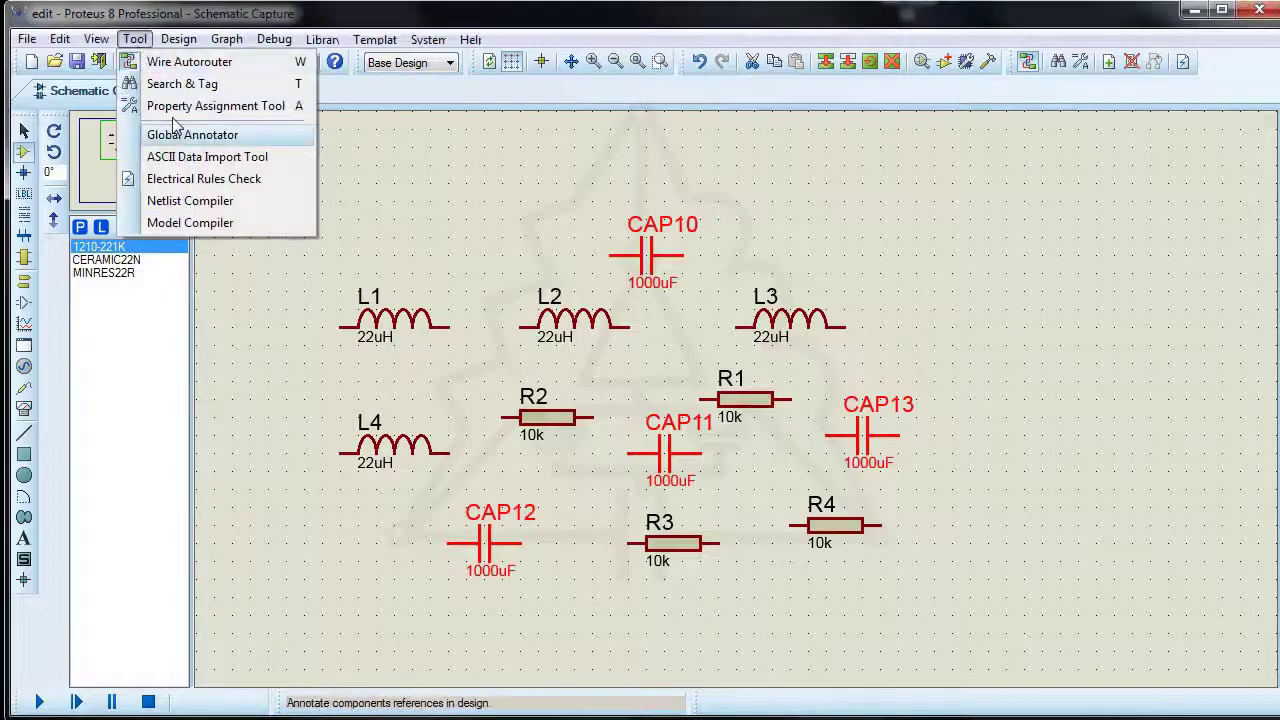
pyautogui.click(172, 86)
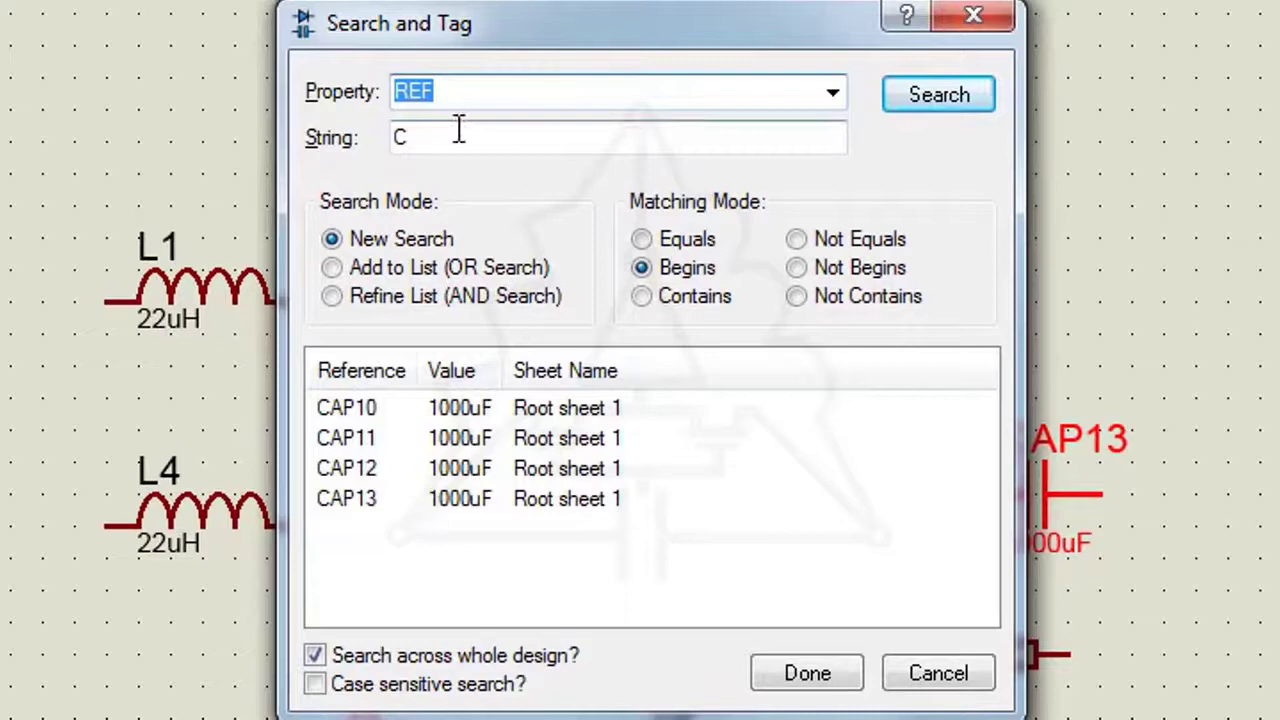
pyautogui.click(794, 297)
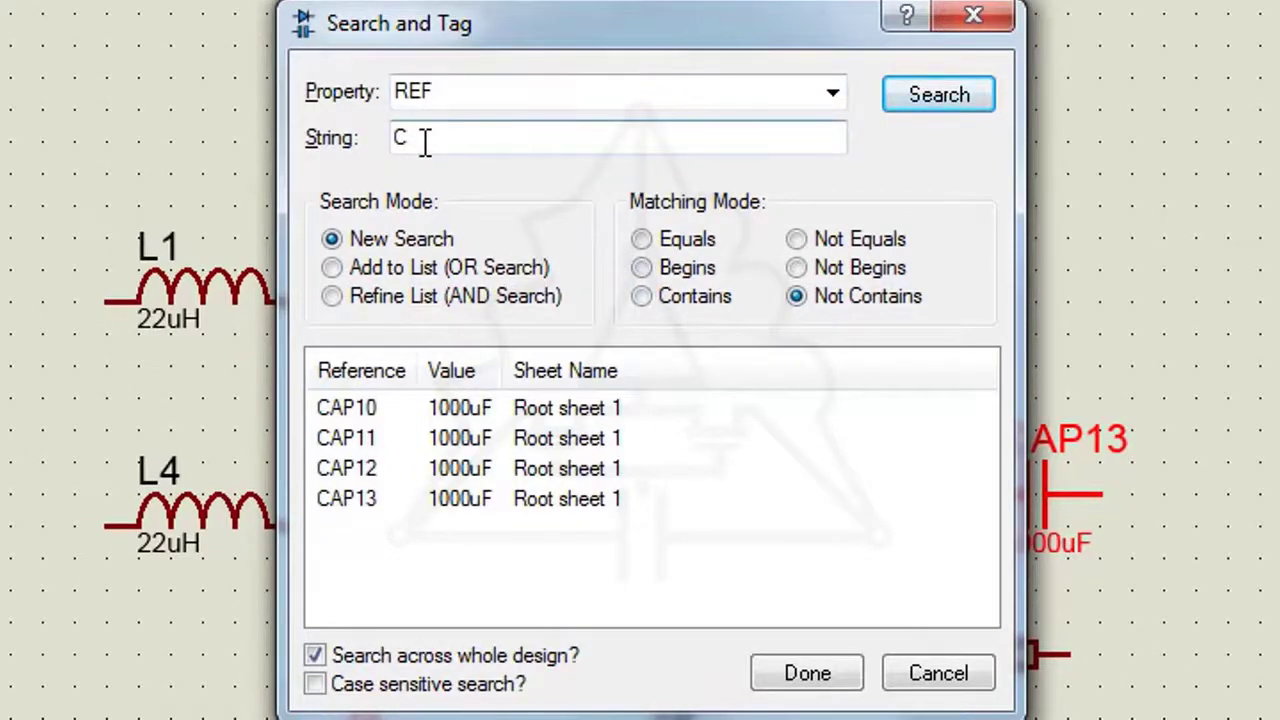
pyautogui.click(940, 100)
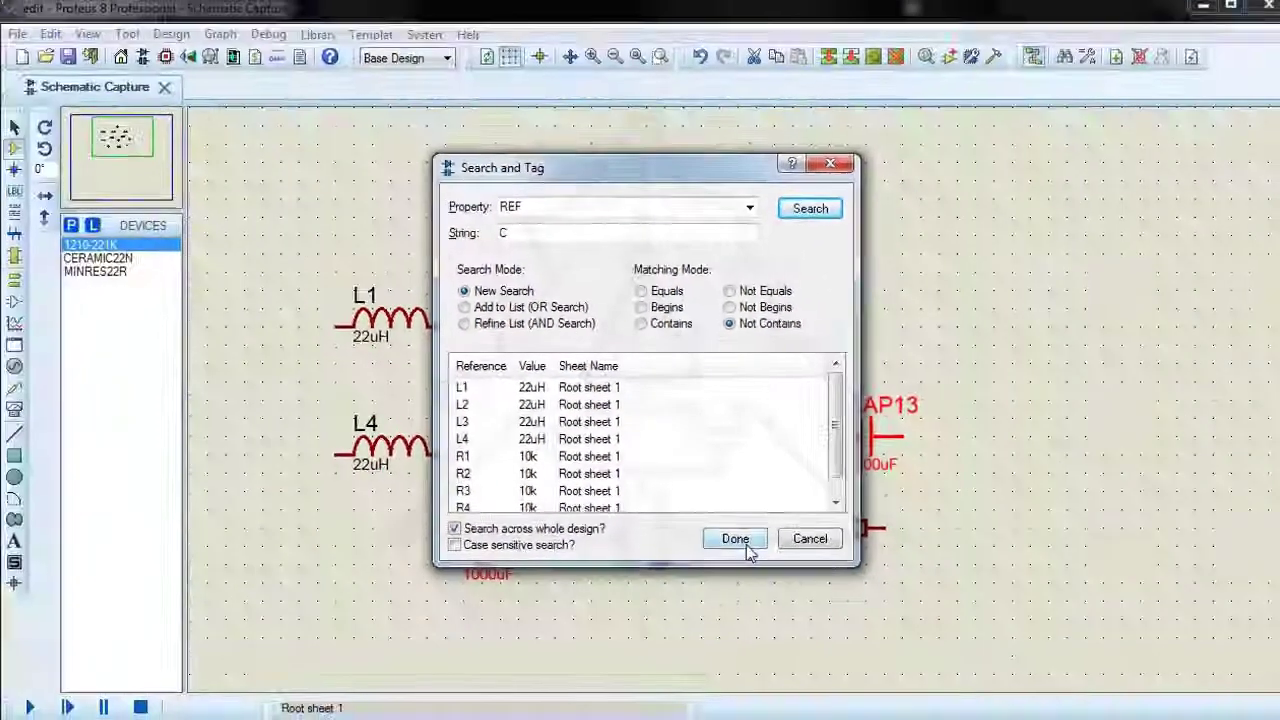
pyautogui.click(807, 673)
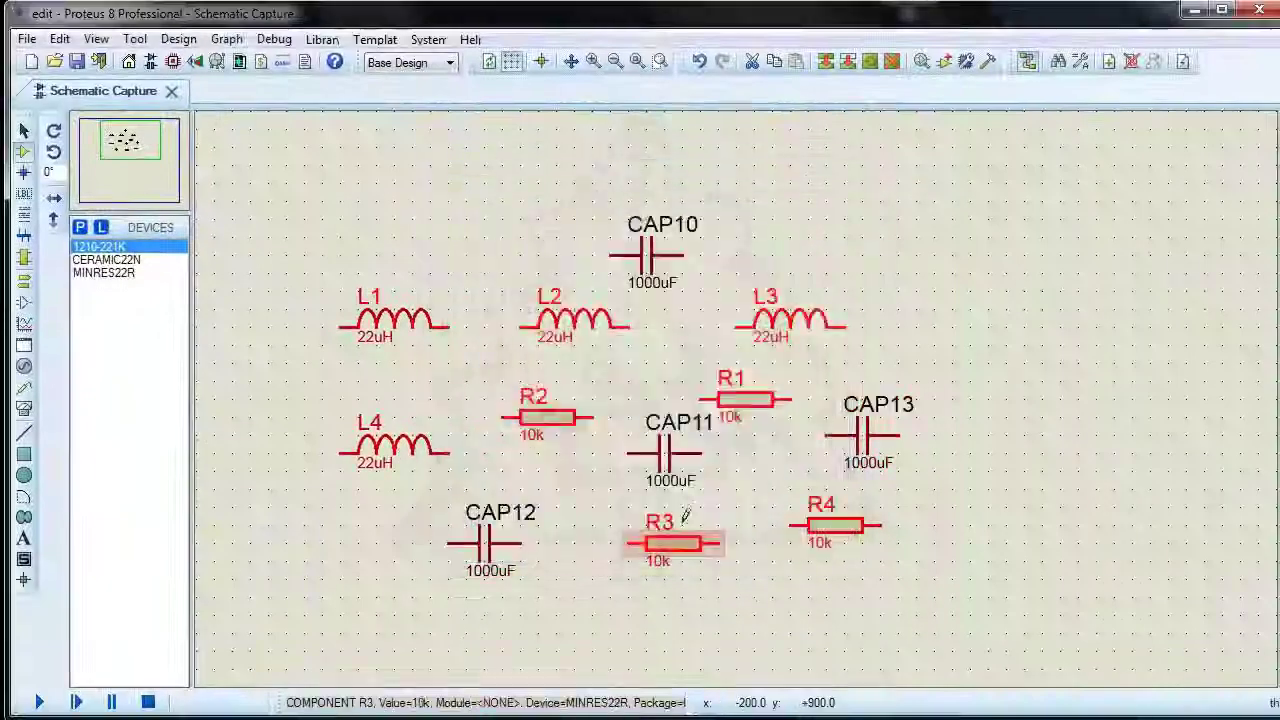
# Step: Apply a Hide action for the value property to all tagged parts with the Property Assignment Tool
pyautogui.click(140, 41)
pyautogui.click(165, 108)
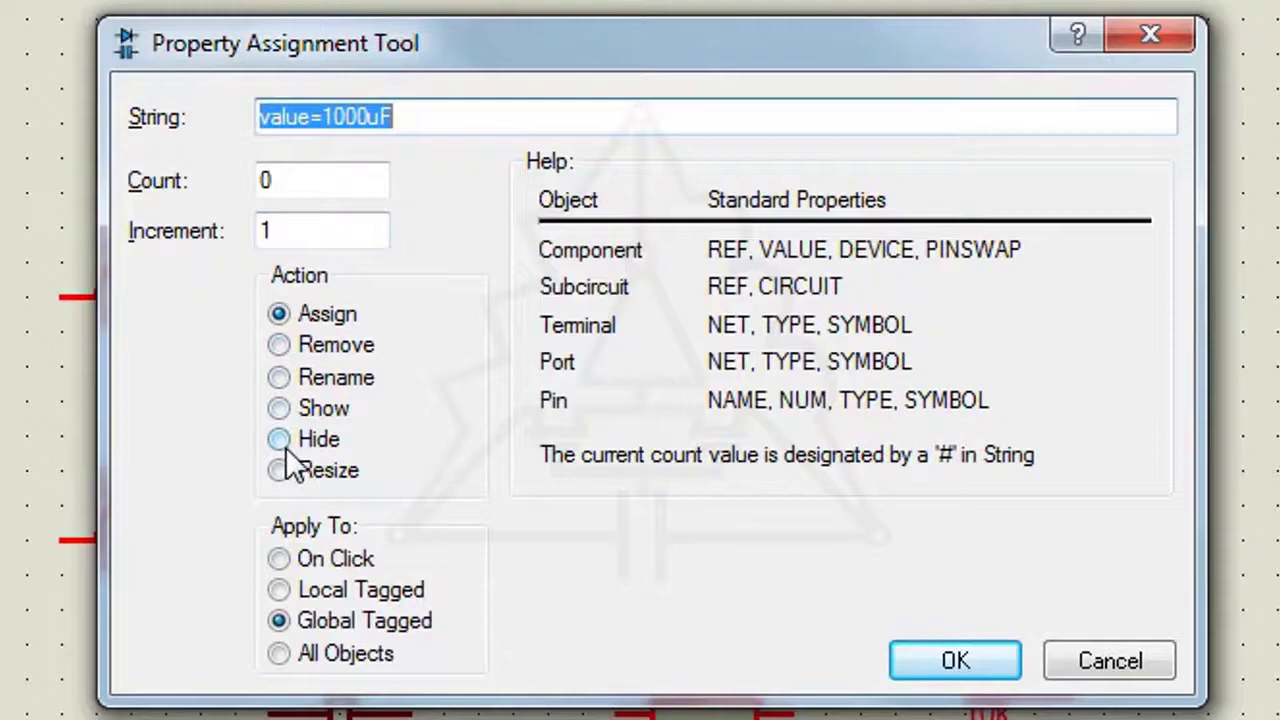
pyautogui.click(279, 438)
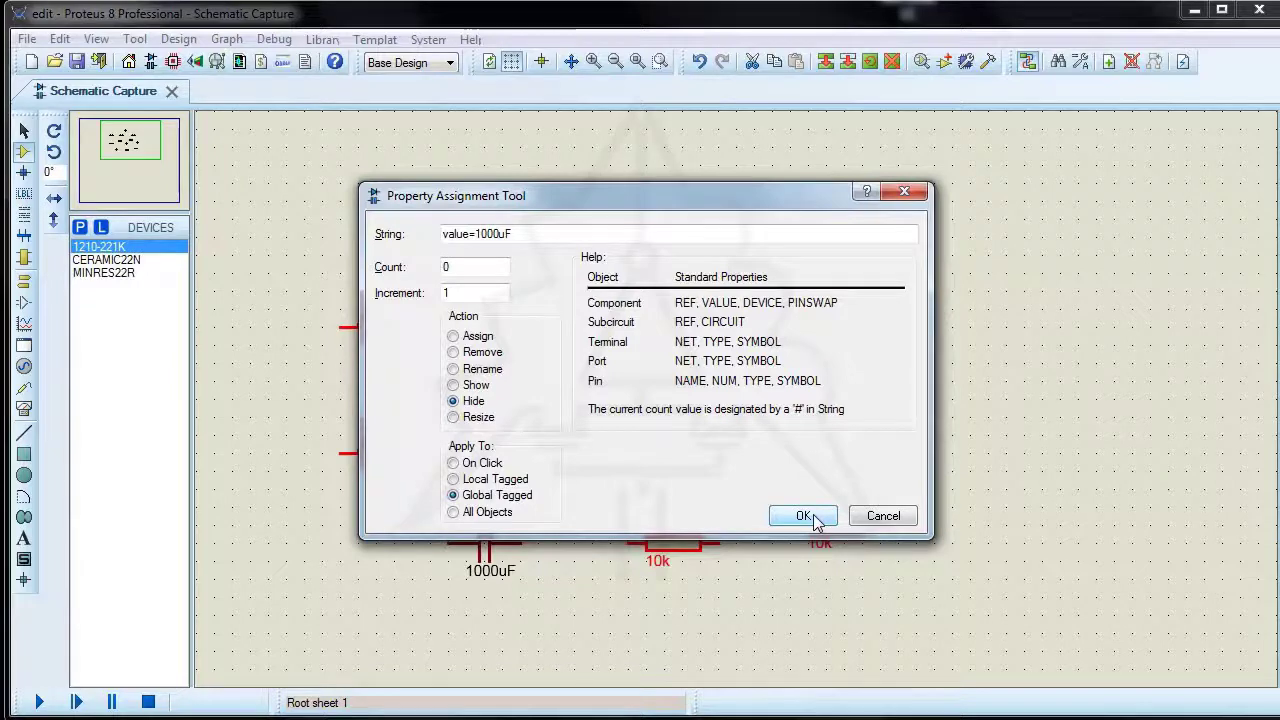
pyautogui.click(804, 516)
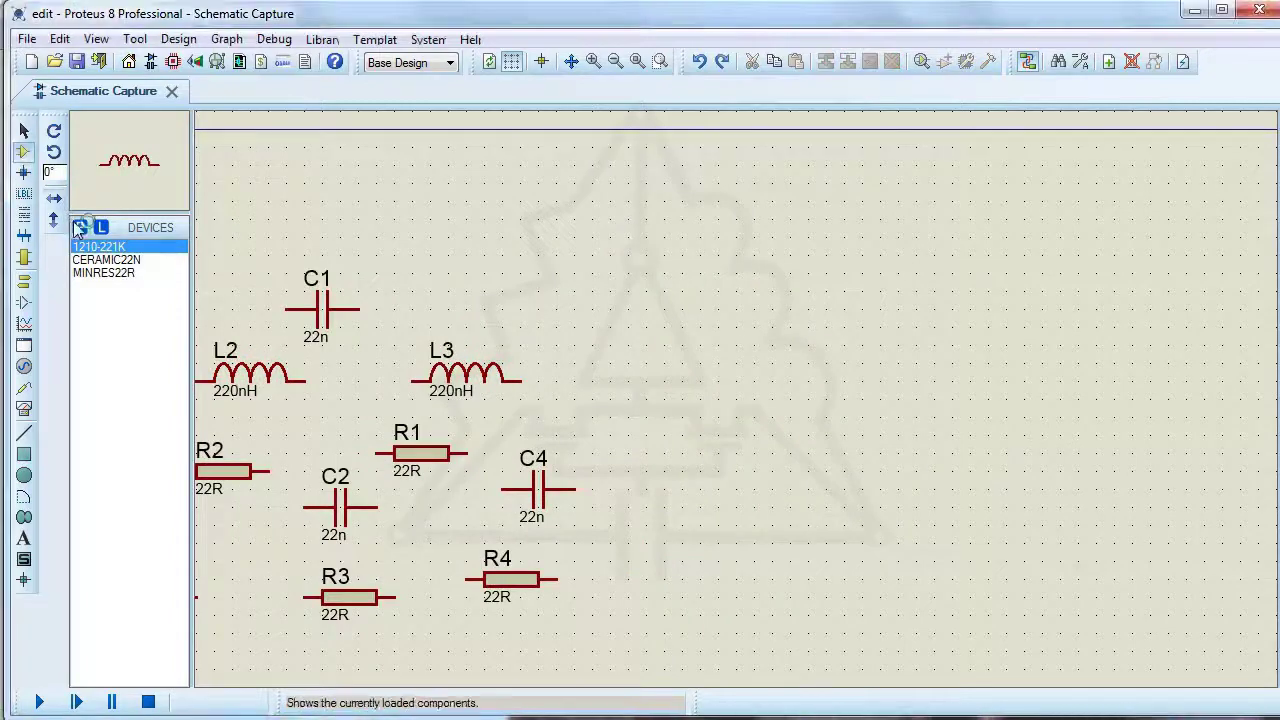
# Step: In Pick Devices, find LED-BARGRAPH-RED under Optoelectronics > Bargraph Displays and select it
pyautogui.click(80, 228)
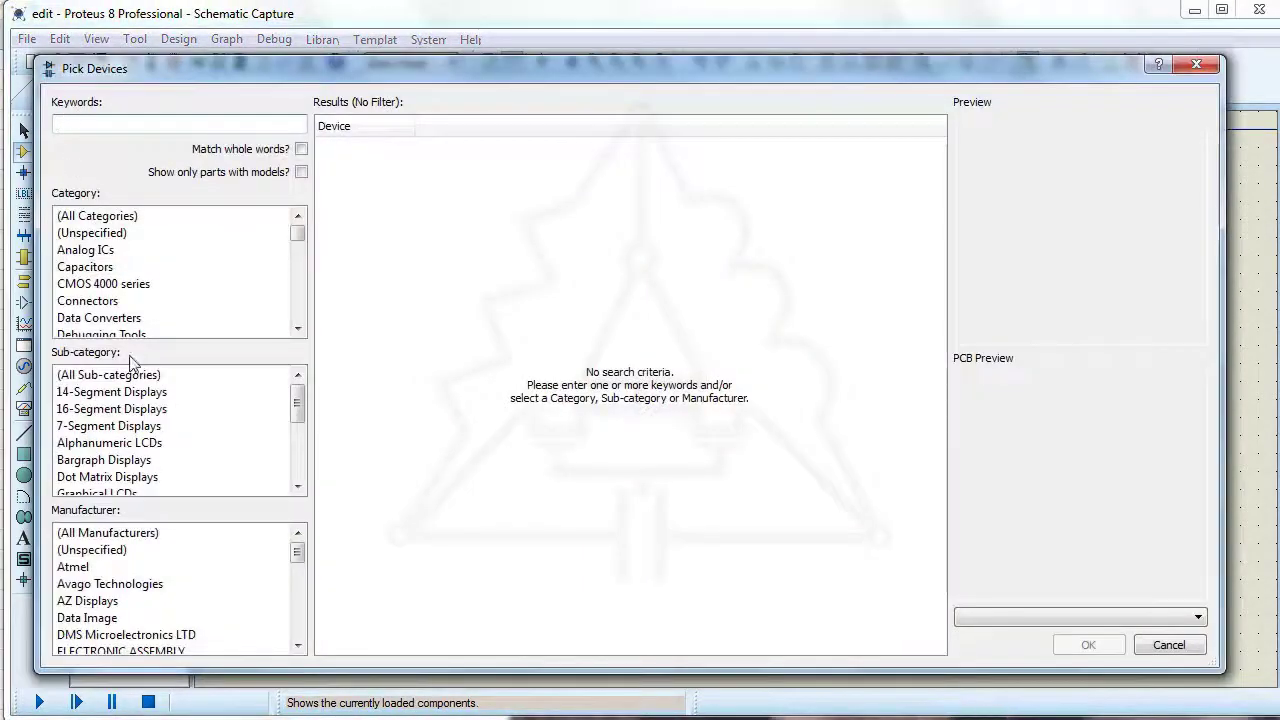
pyautogui.scroll(-4, 288, 258)
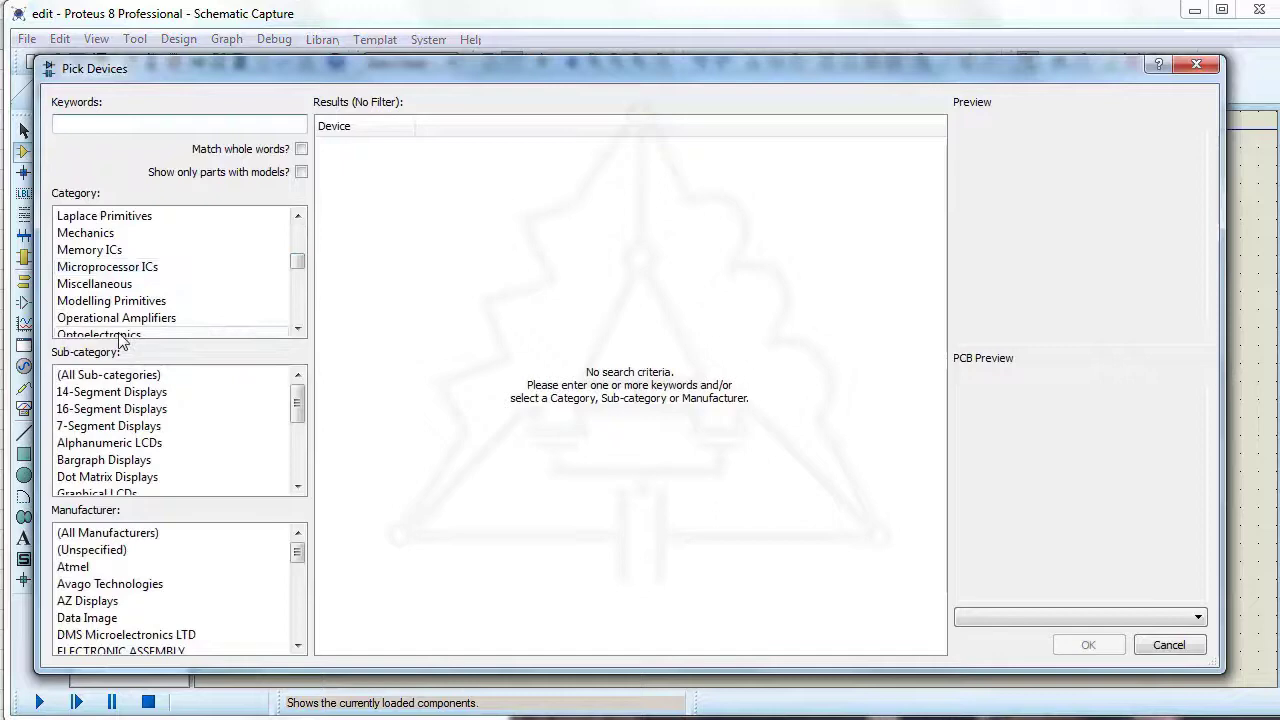
pyautogui.scroll(-1, 122, 335)
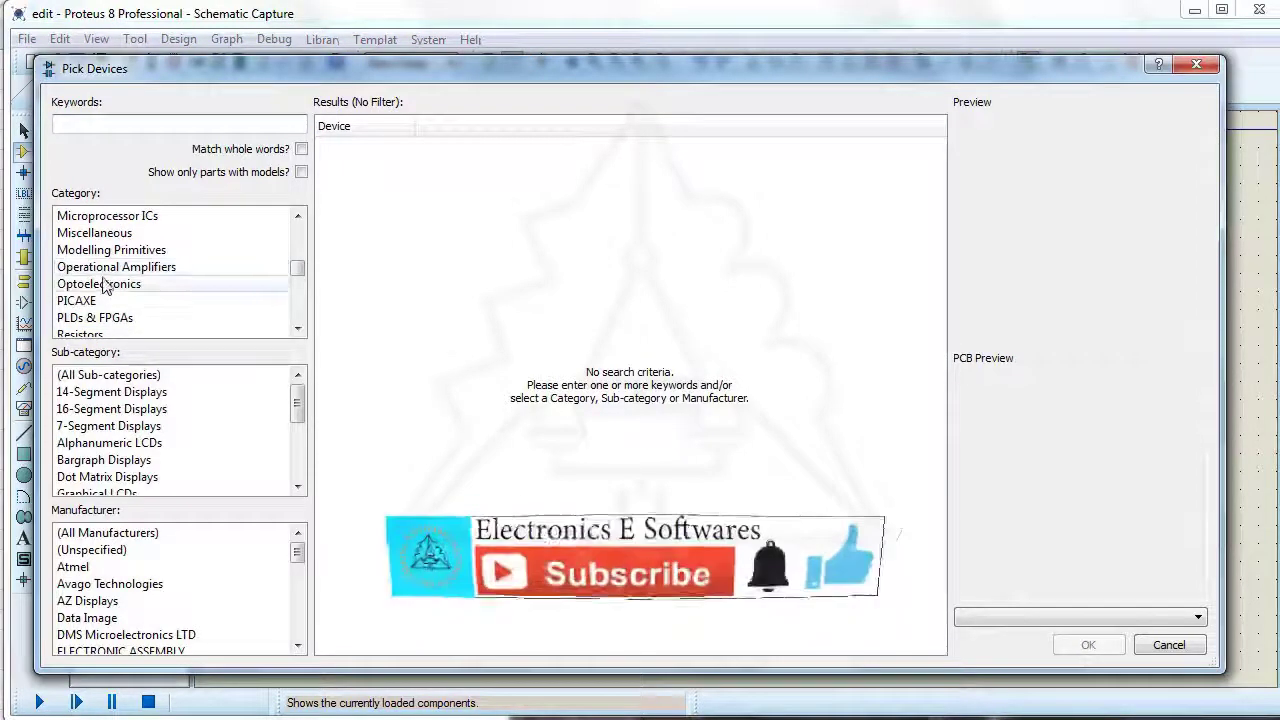
pyautogui.click(105, 285)
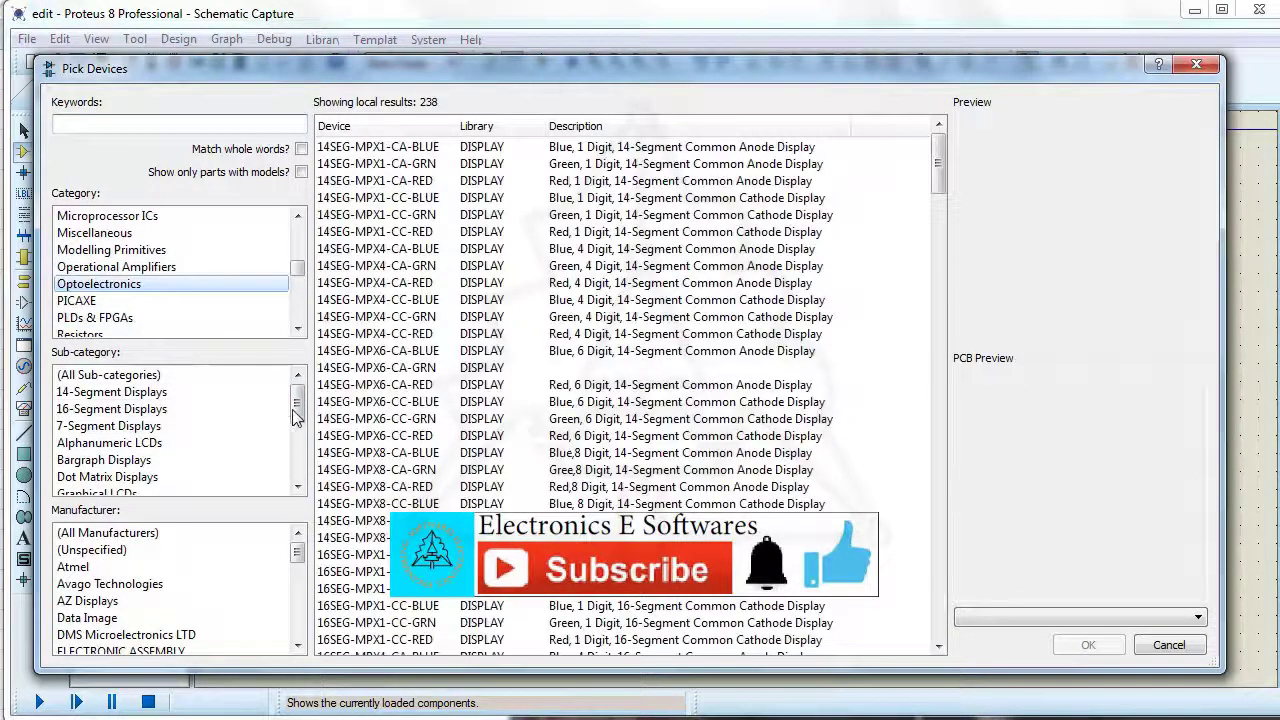
pyautogui.moveTo(295, 418); pyautogui.dragTo(298, 425)
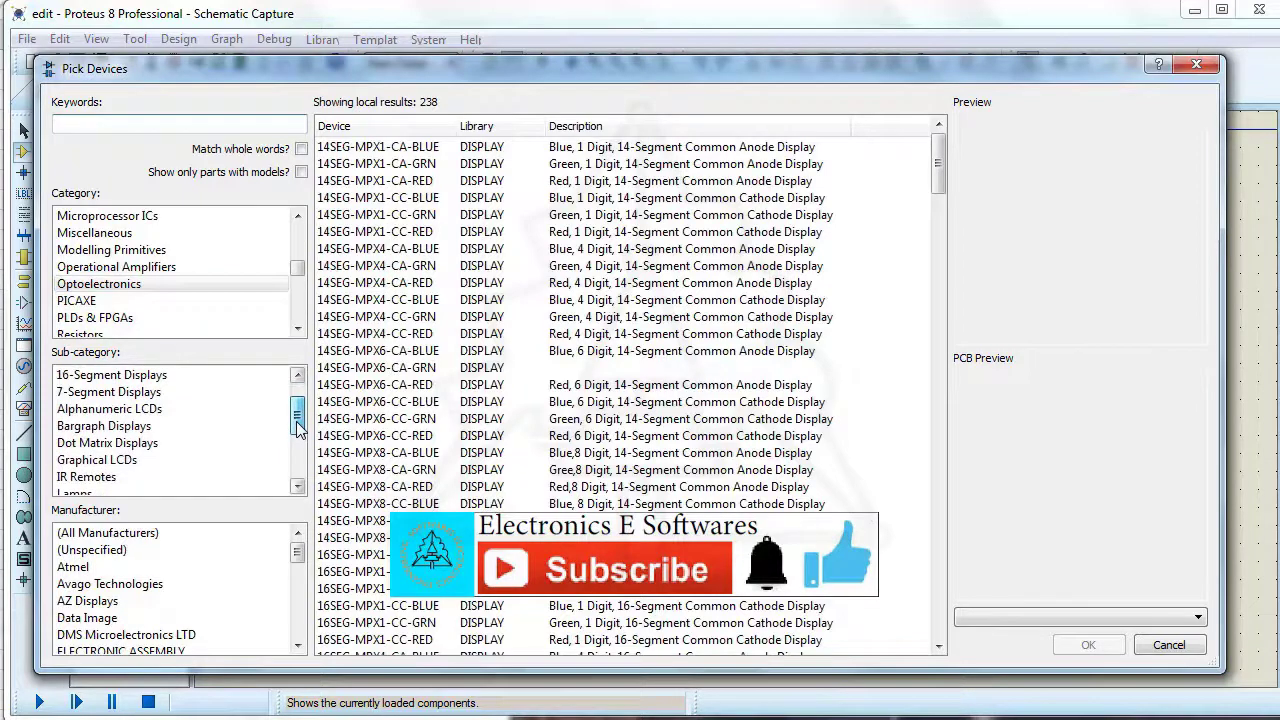
pyautogui.click(236, 426)
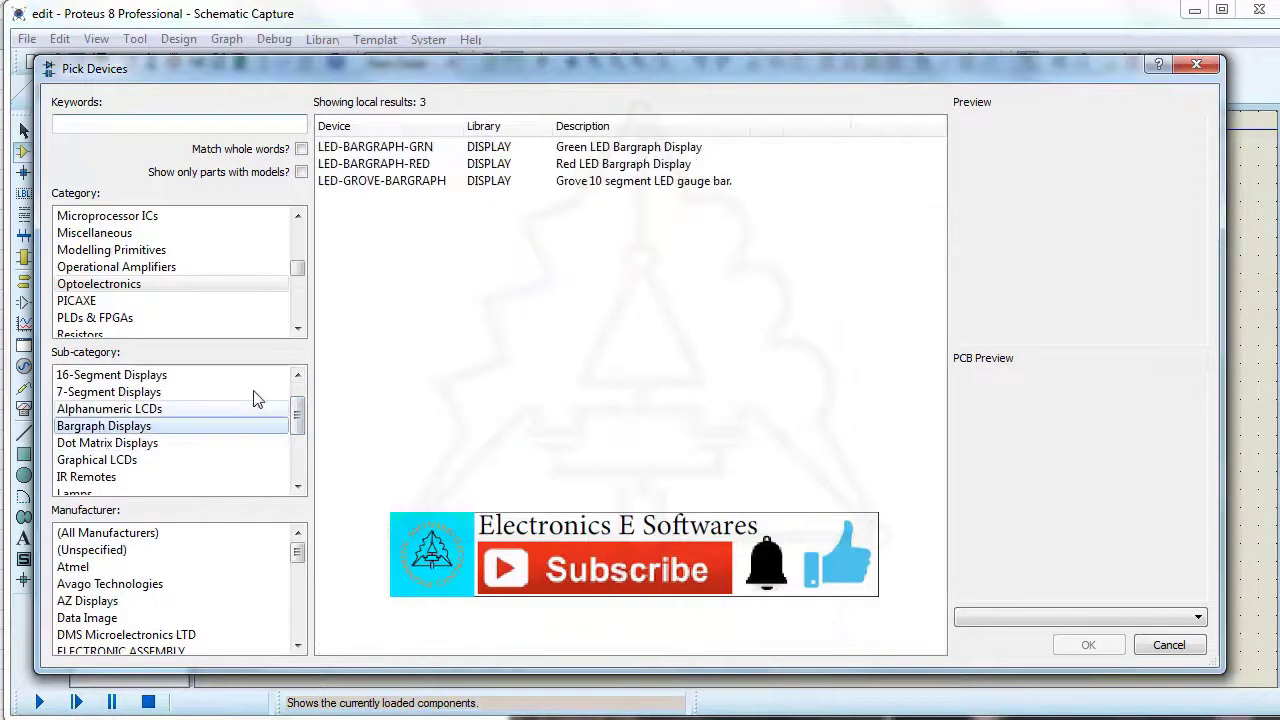
pyautogui.click(580, 150)
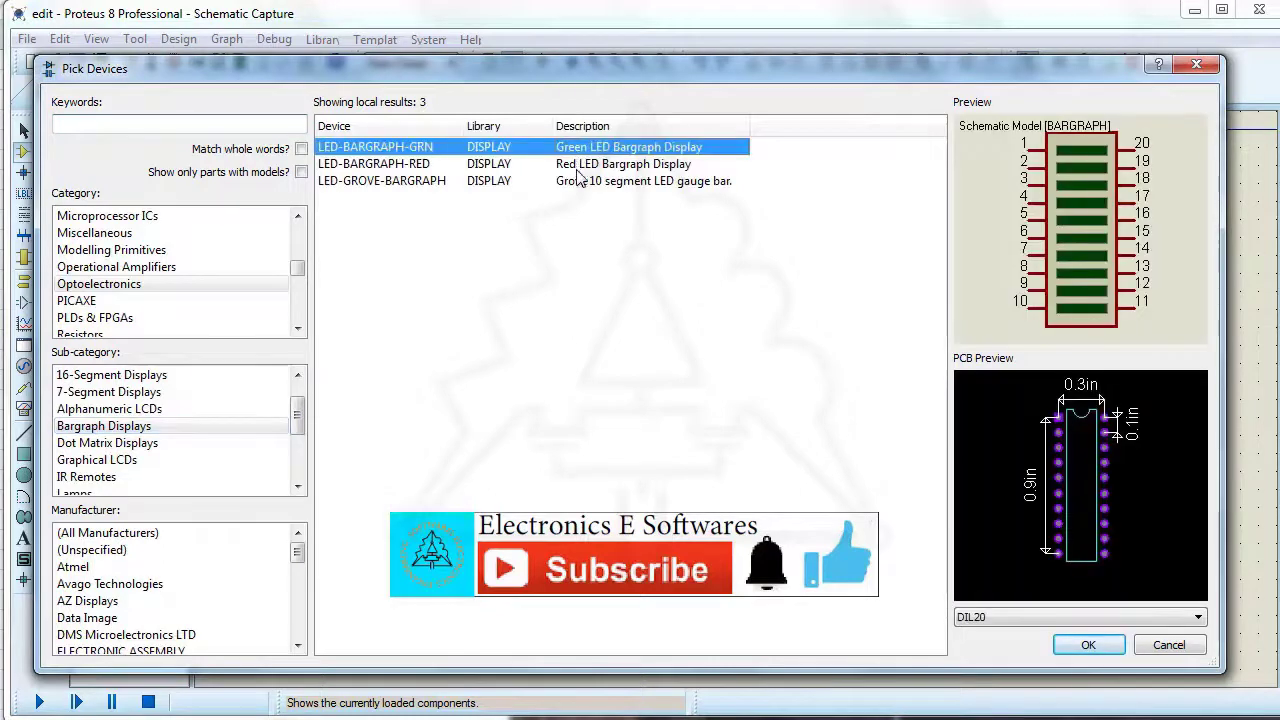
pyautogui.click(578, 168)
pyautogui.click(580, 186)
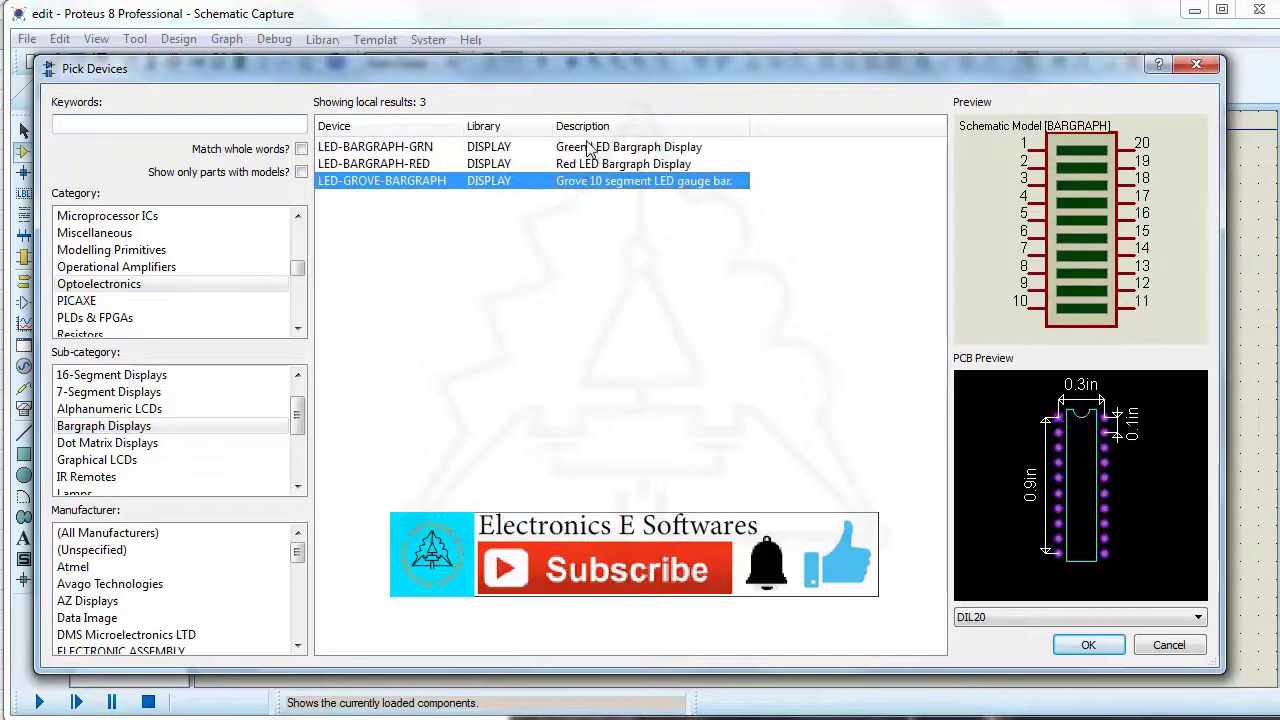
pyautogui.click(590, 165)
# Step: Add the RES16DIPIS 8-way network from Resistors > Resistor Network to the parts list
pyautogui.click(99, 284)
pyautogui.scroll(-1, 99, 284)
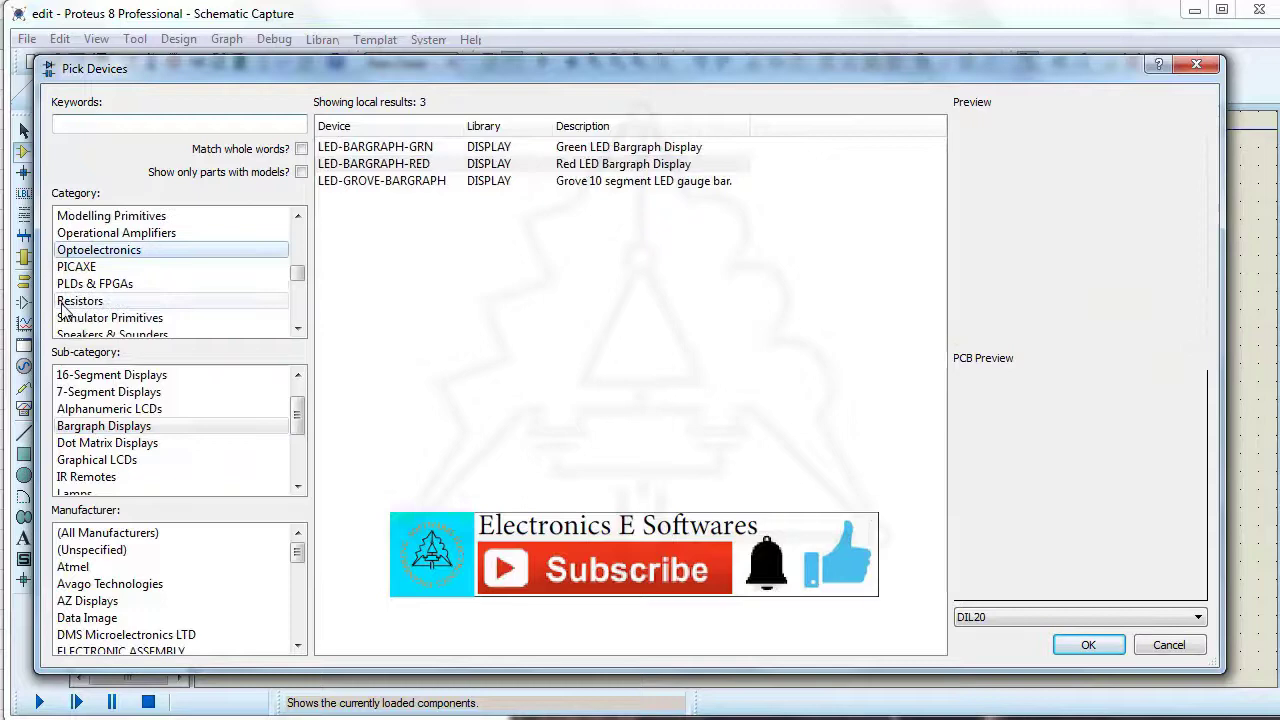
pyautogui.click(75, 302)
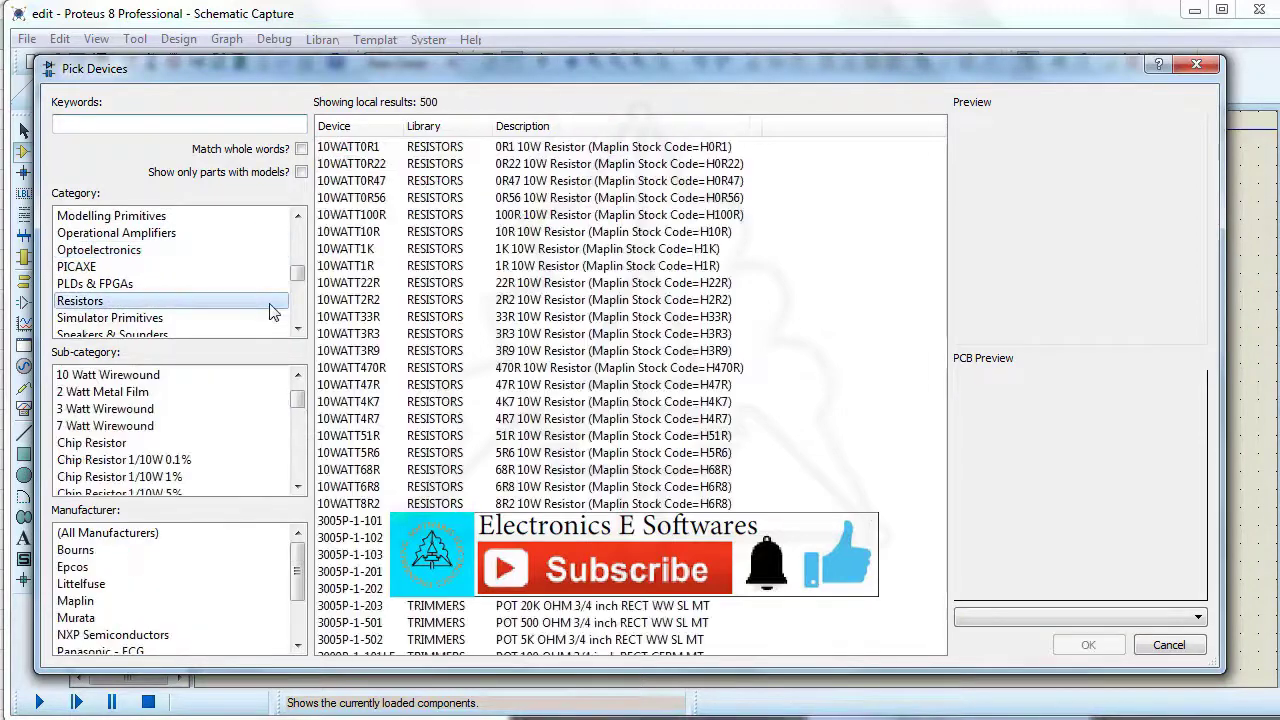
pyautogui.moveTo(298, 405); pyautogui.dragTo(290, 477)
pyautogui.click(82, 443)
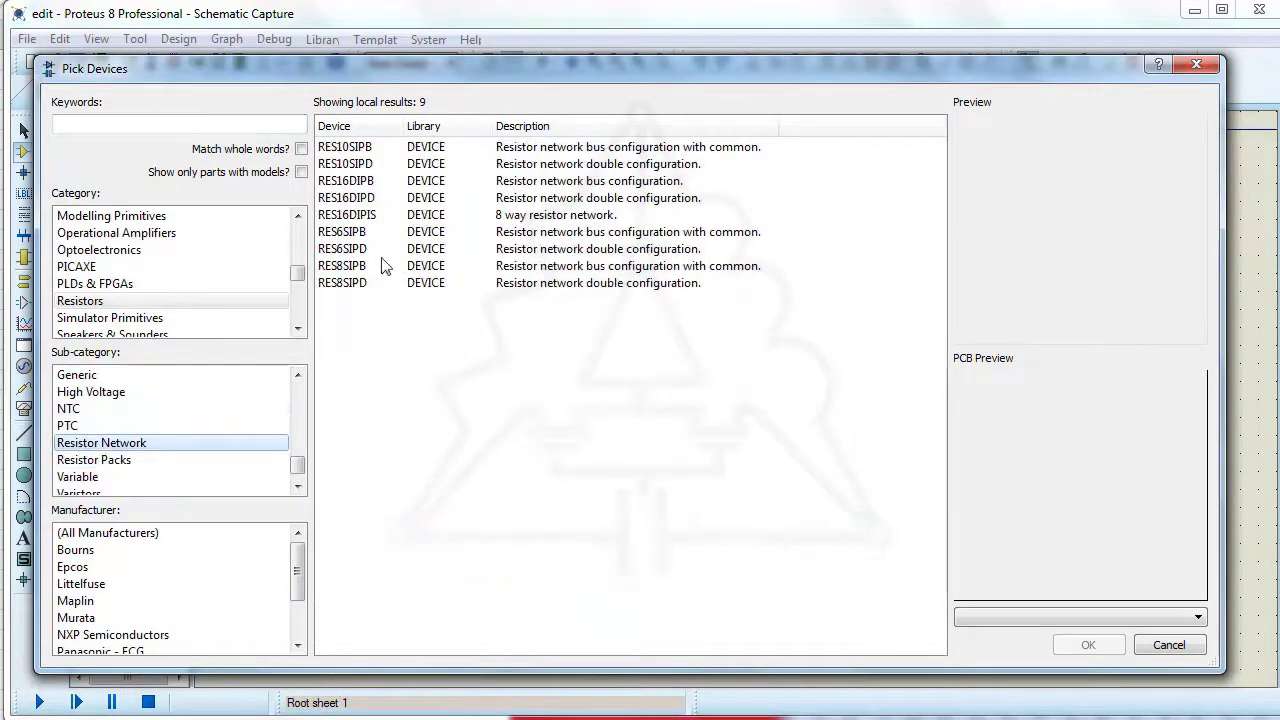
pyautogui.click(372, 217)
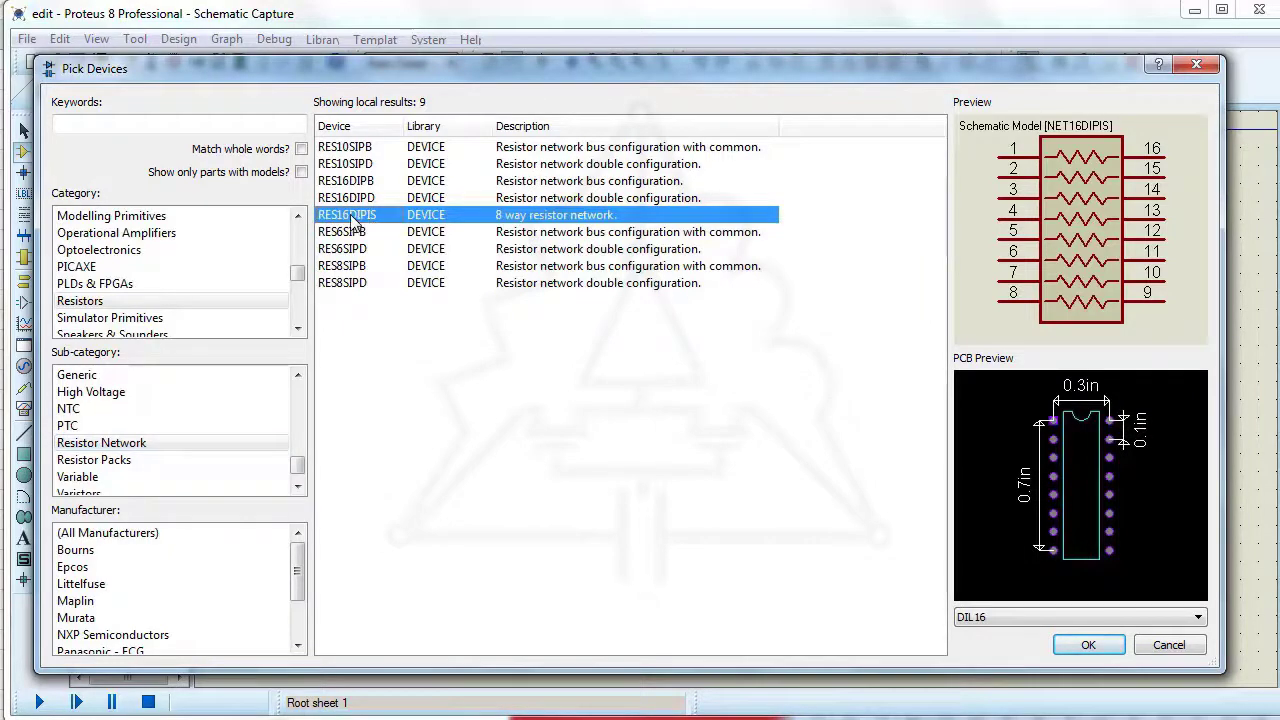
pyautogui.doubleClick(355, 219)
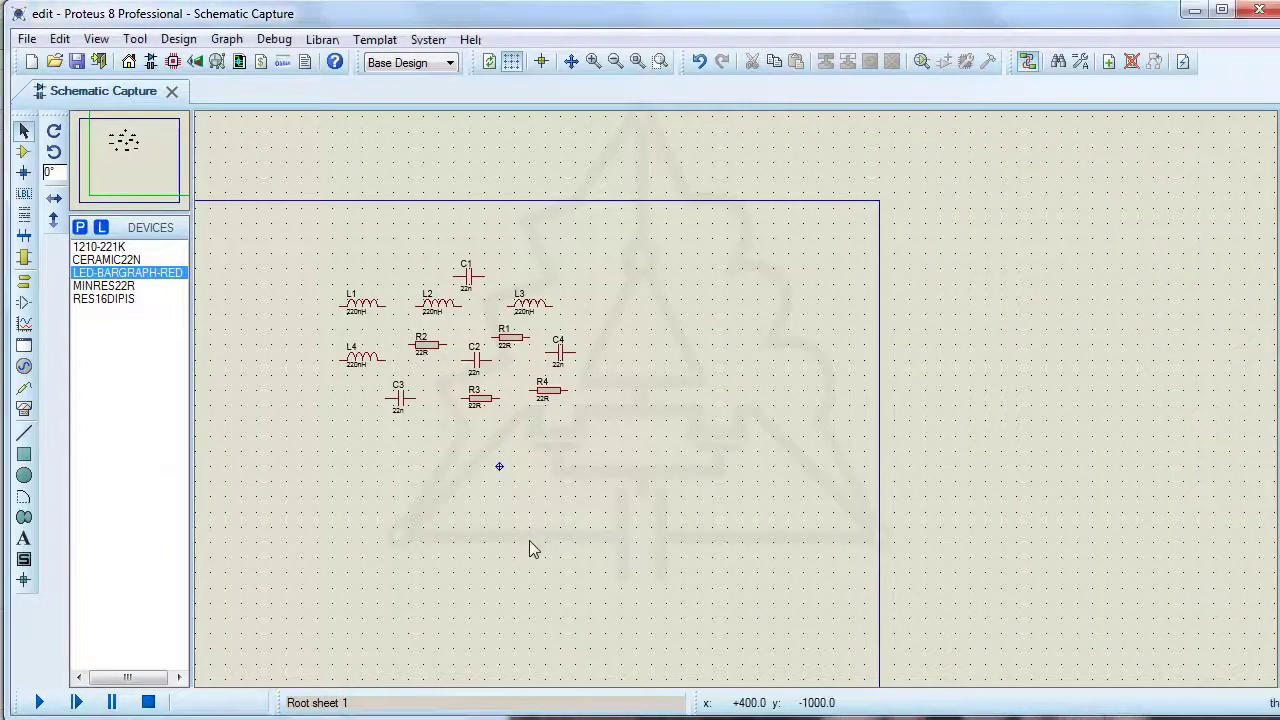
# Step: Select RES16DIPIS from the DEVICES list and drop it on the sheet as RN1
pyautogui.scroll(-2, 560, 520)
pyautogui.scroll(3, 737, 414)
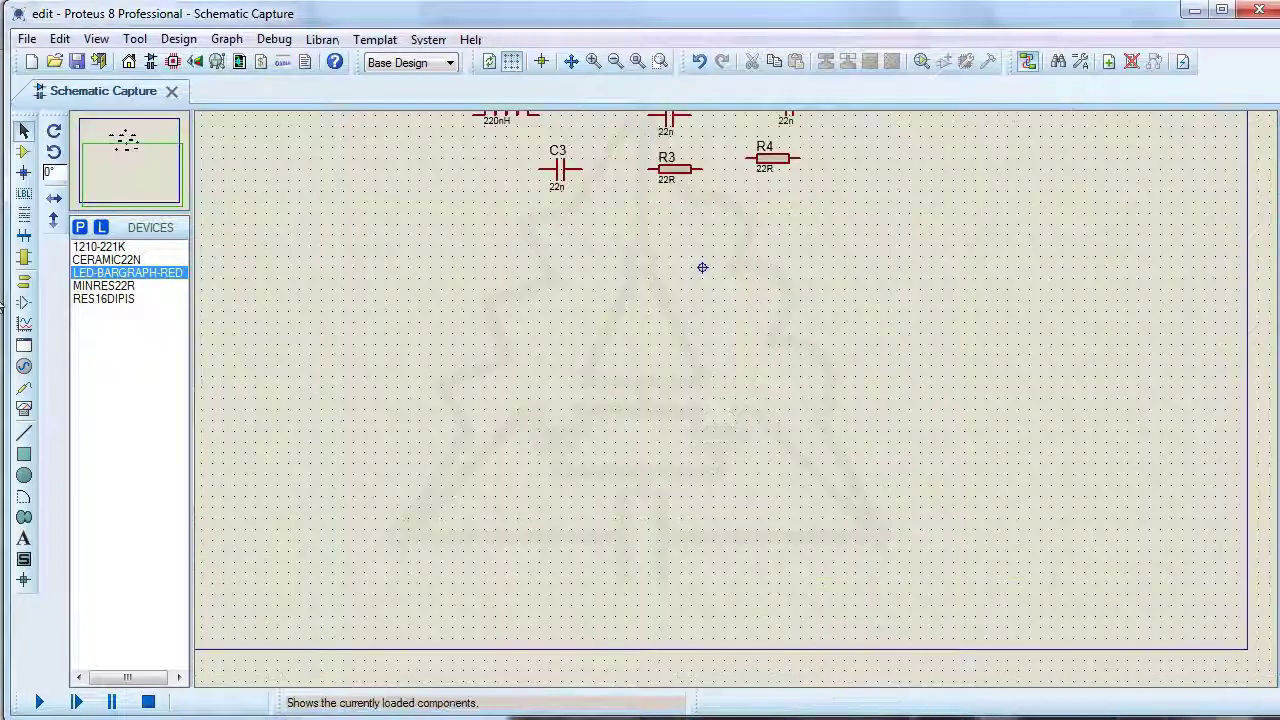
pyautogui.click(100, 286)
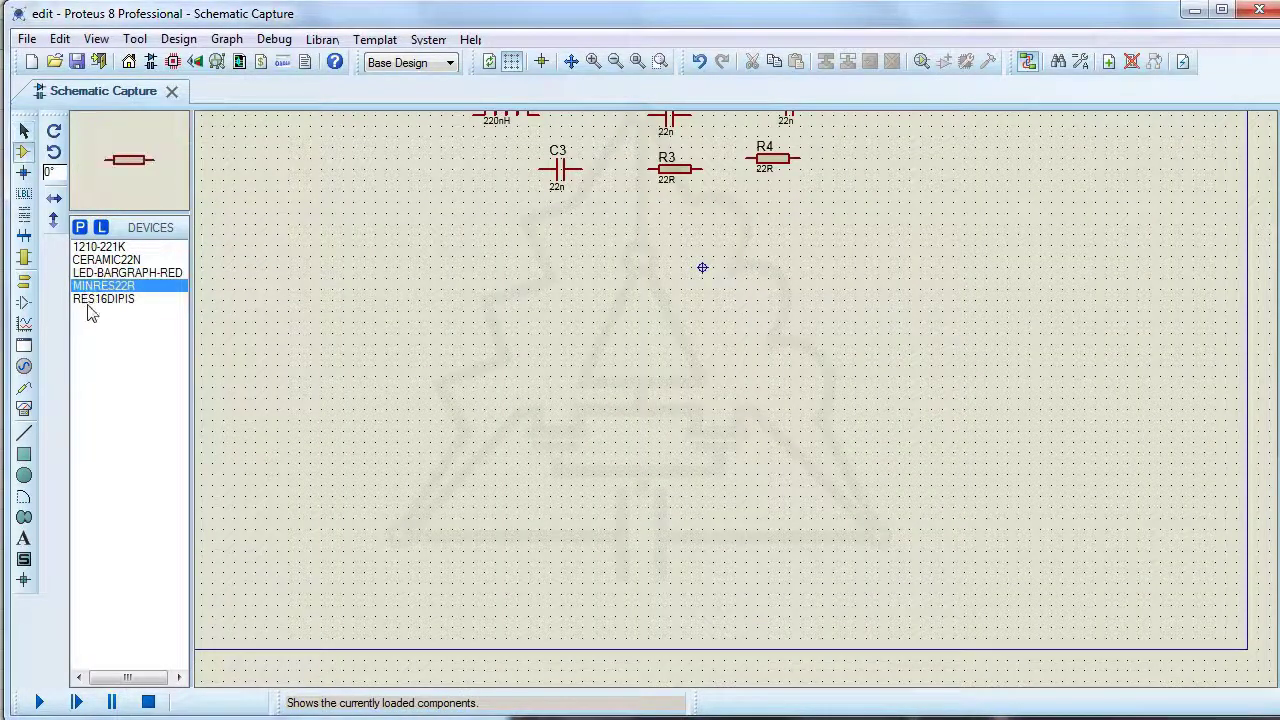
pyautogui.click(92, 299)
pyautogui.click(362, 420)
pyautogui.click(374, 434)
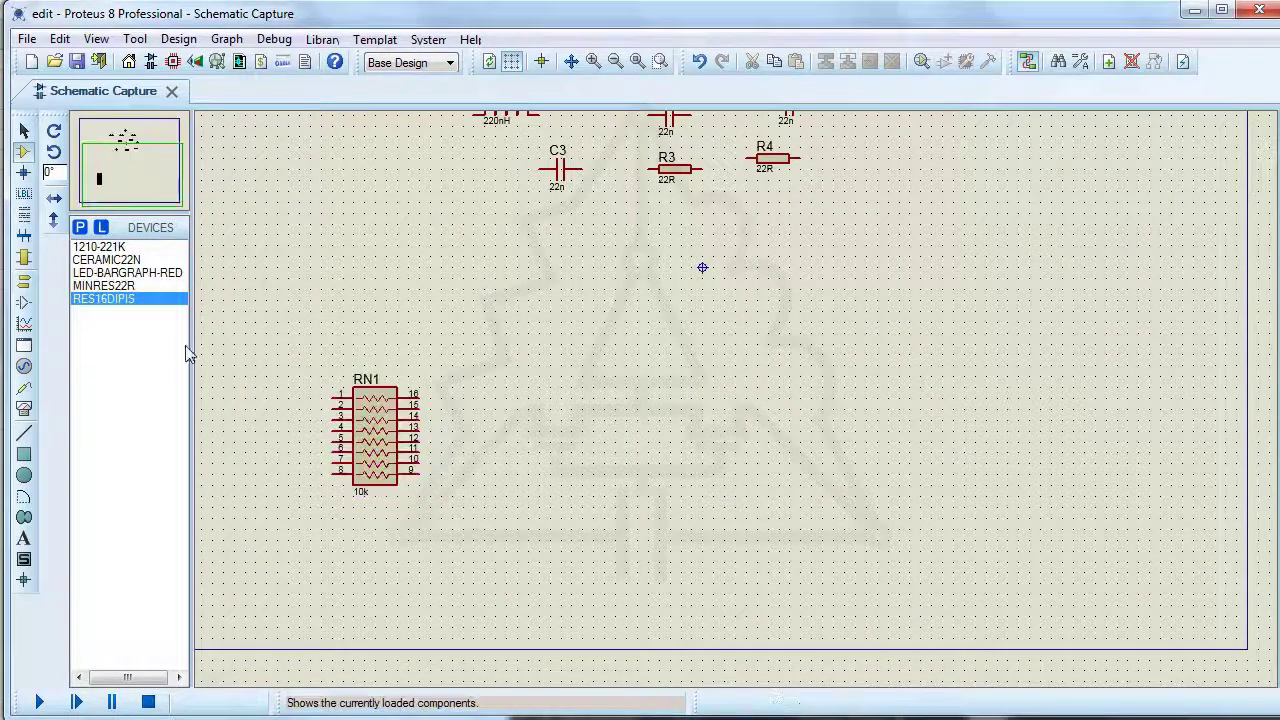
pyautogui.scroll(1, 313, 392)
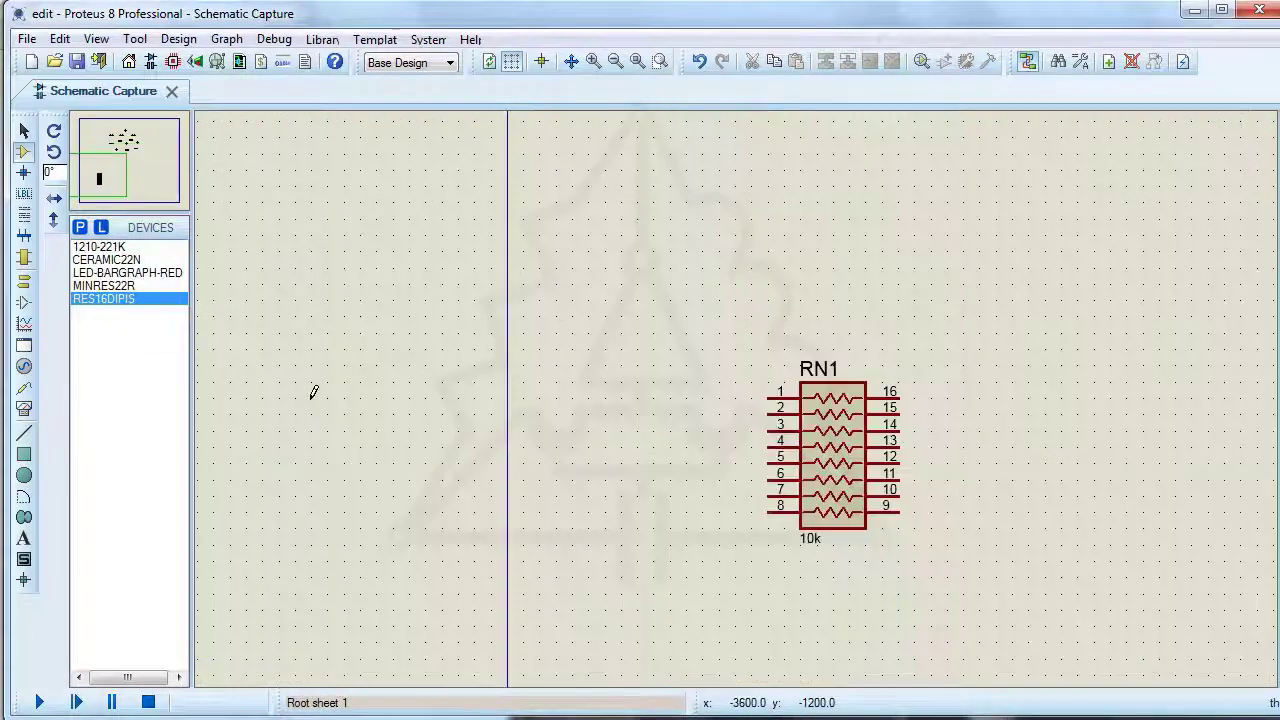
pyautogui.click(24, 280)
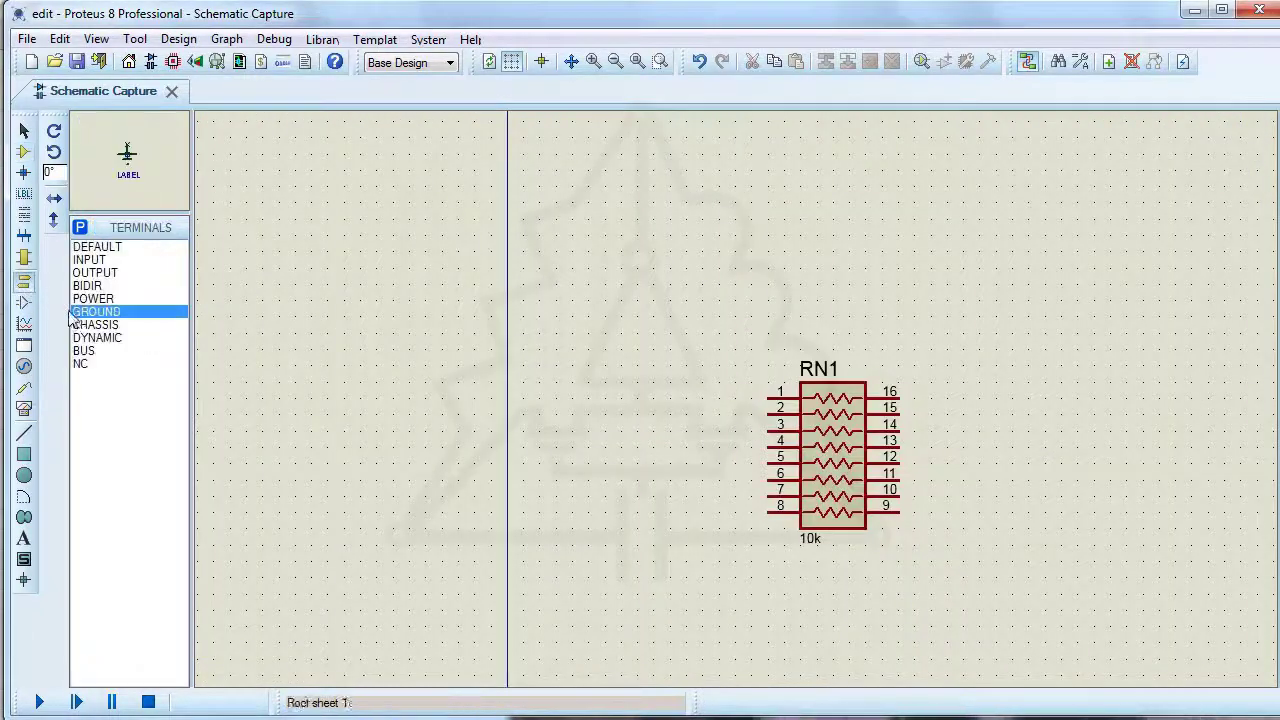
# Step: Place a DC generator left of RN1, wire it to pin 8, and set it to 5 V
pyautogui.click(24, 366)
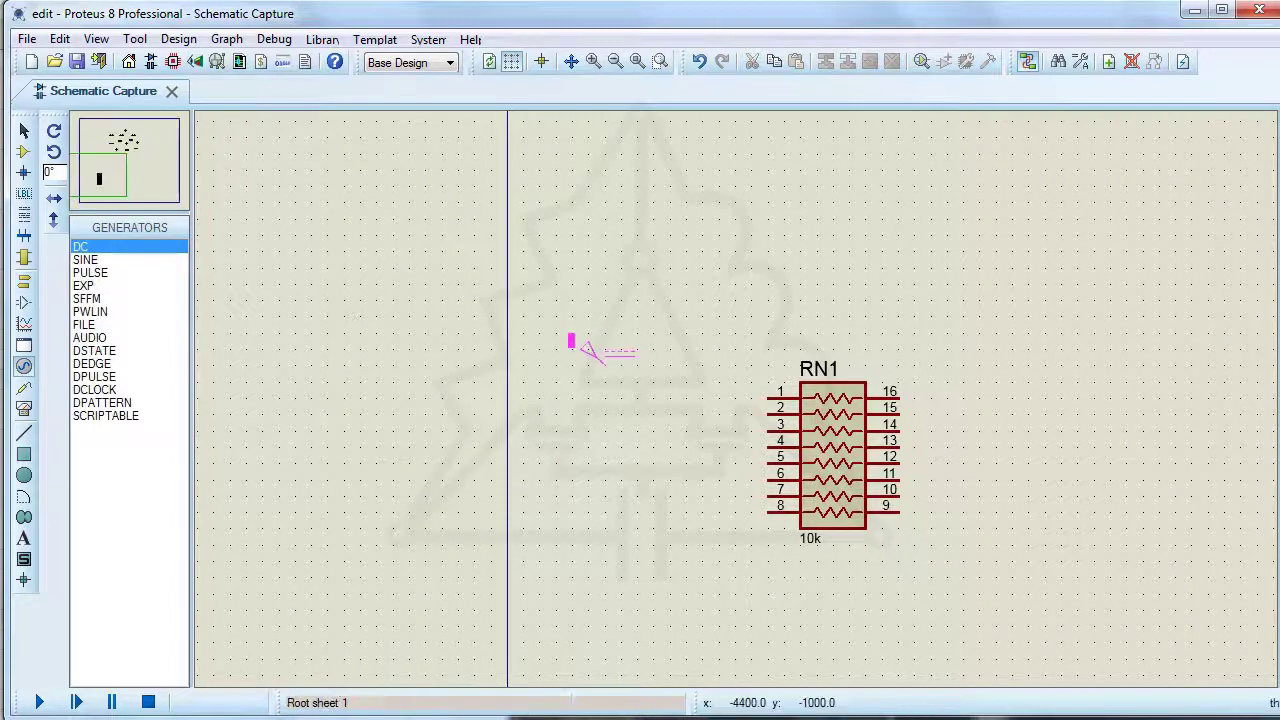
pyautogui.click(571, 341)
pyautogui.click(604, 362)
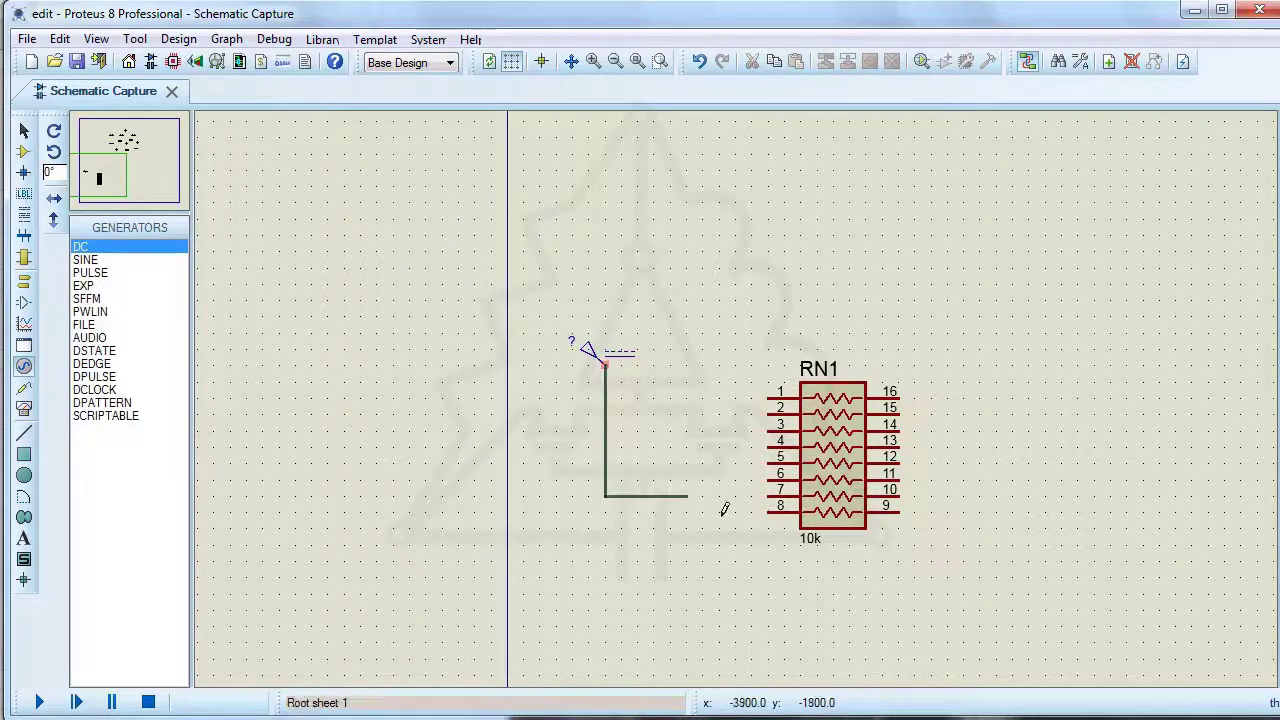
pyautogui.click(772, 503)
pyautogui.doubleClick(591, 355)
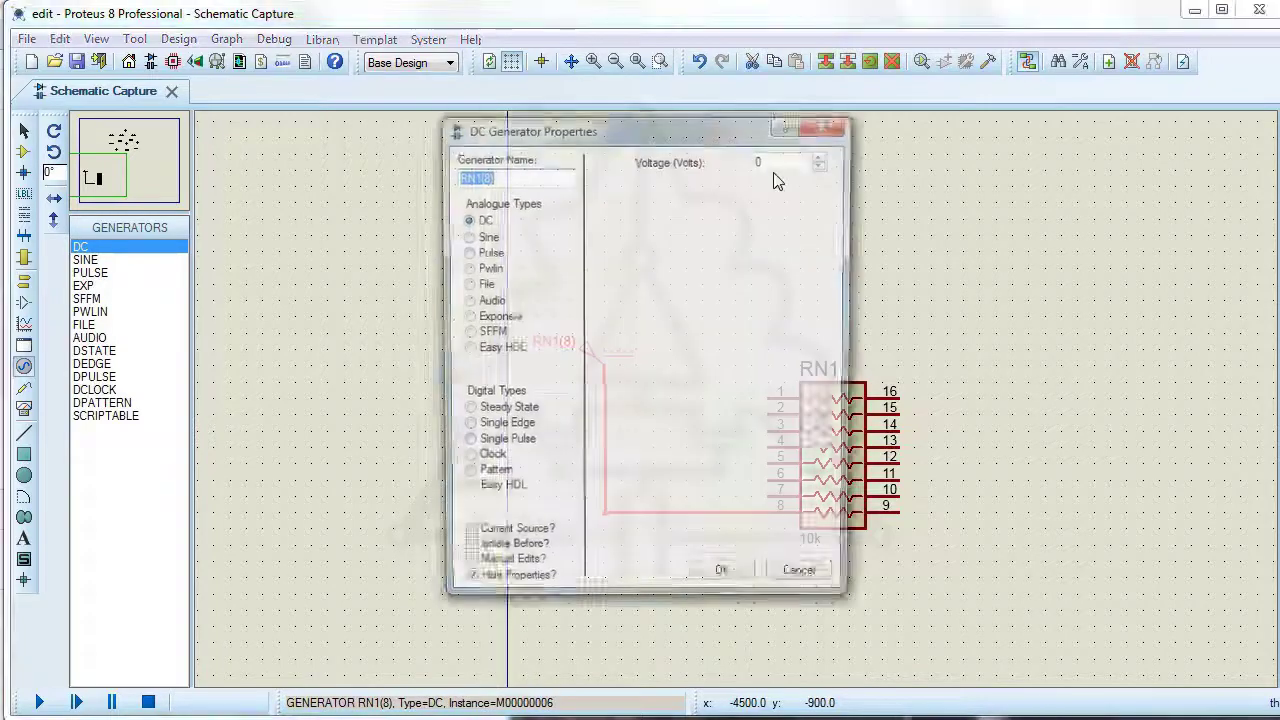
pyautogui.click(774, 158)
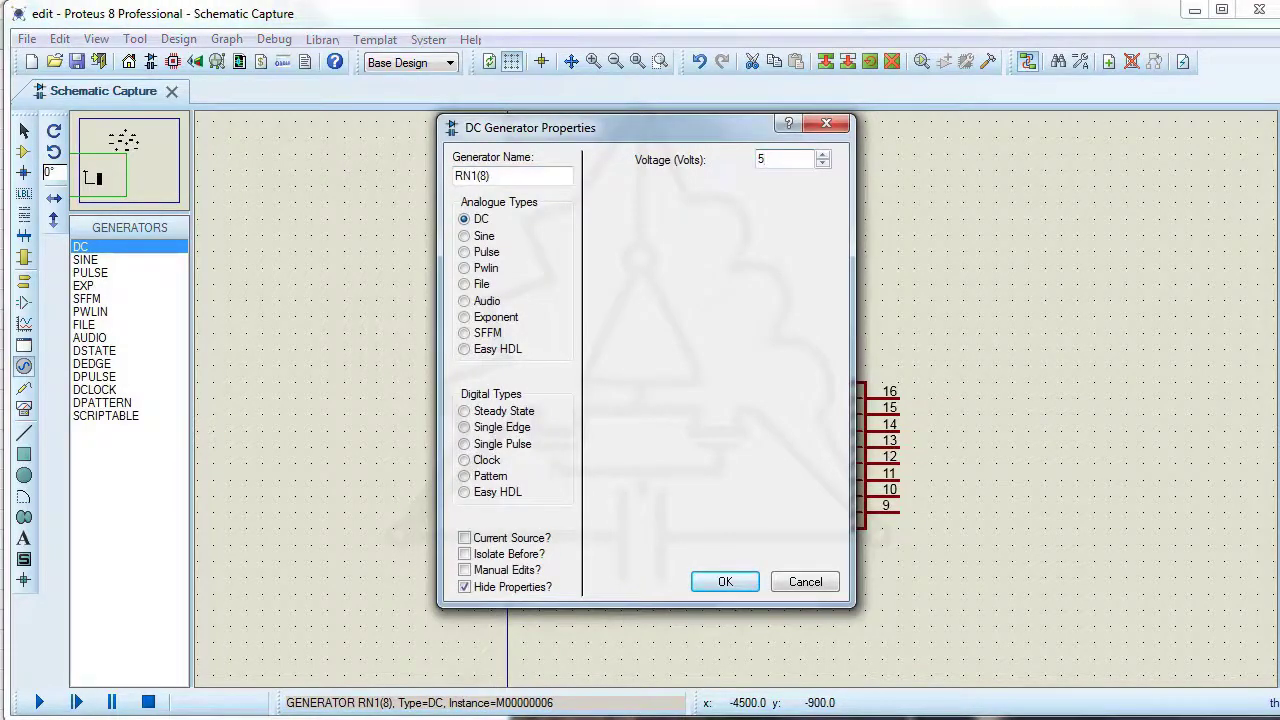
pyautogui.click(725, 581)
# Step: Join RN1 pins 7 down to 1 to the supply wire
pyautogui.scroll(1, 740, 530)
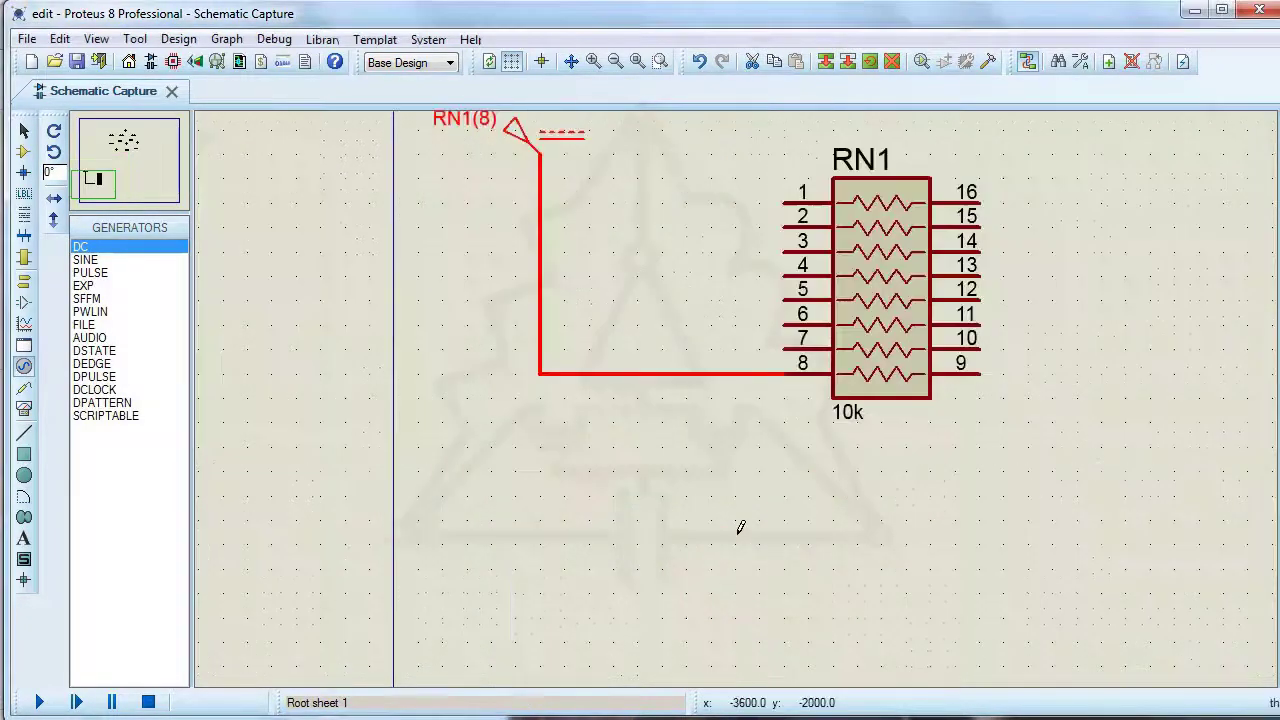
pyautogui.click(780, 349)
pyautogui.click(540, 349)
pyautogui.doubleClick(785, 325)
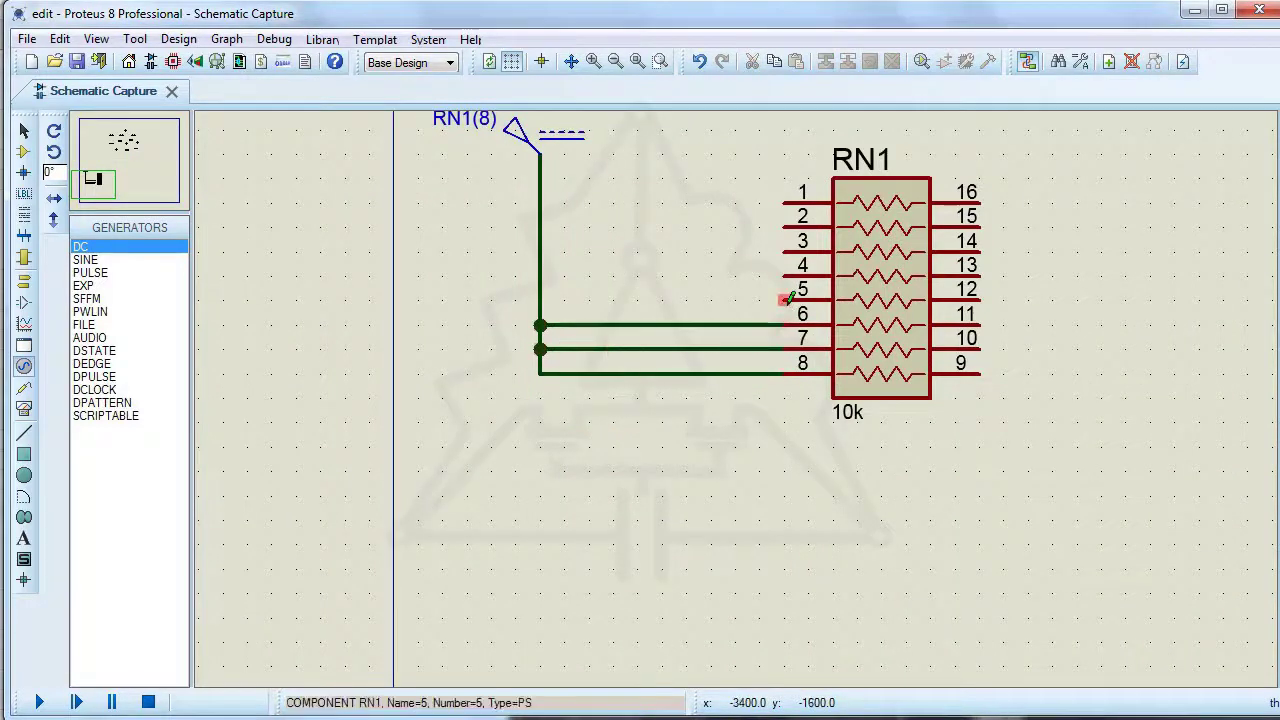
pyautogui.doubleClick(785, 300)
pyautogui.doubleClick(786, 276)
pyautogui.doubleClick(786, 252)
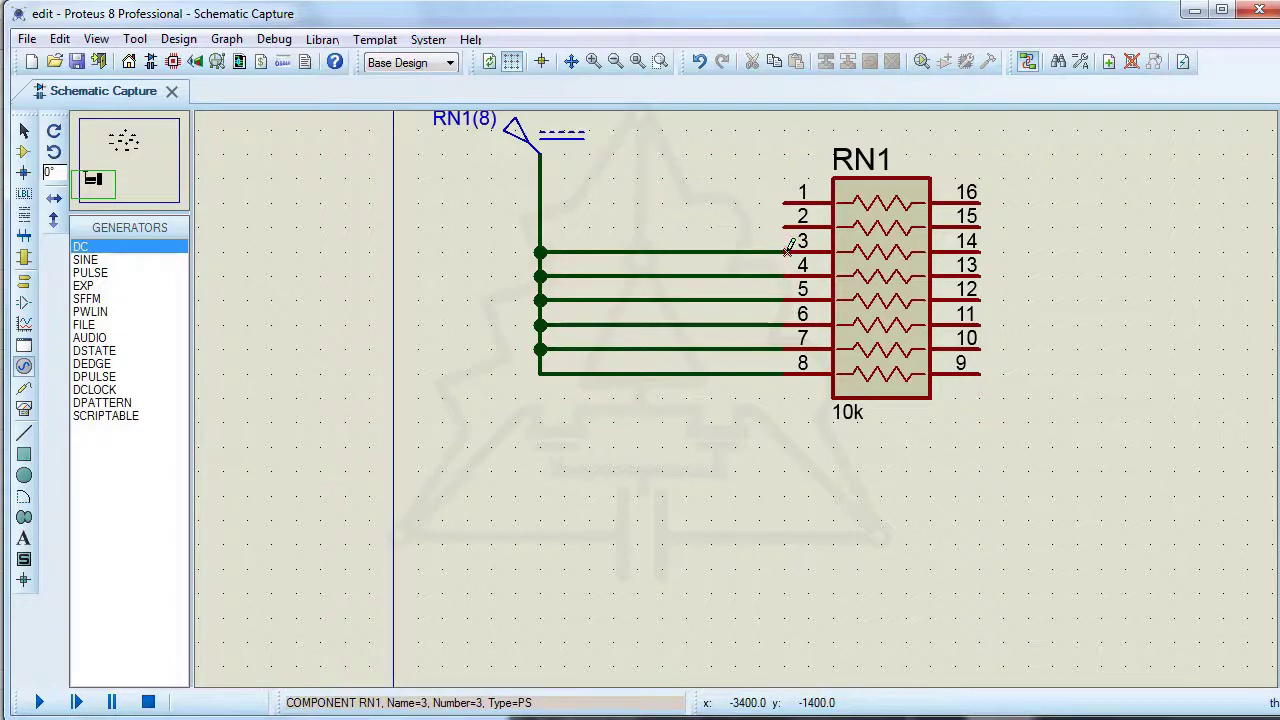
pyautogui.doubleClick(790, 220)
pyautogui.doubleClick(788, 193)
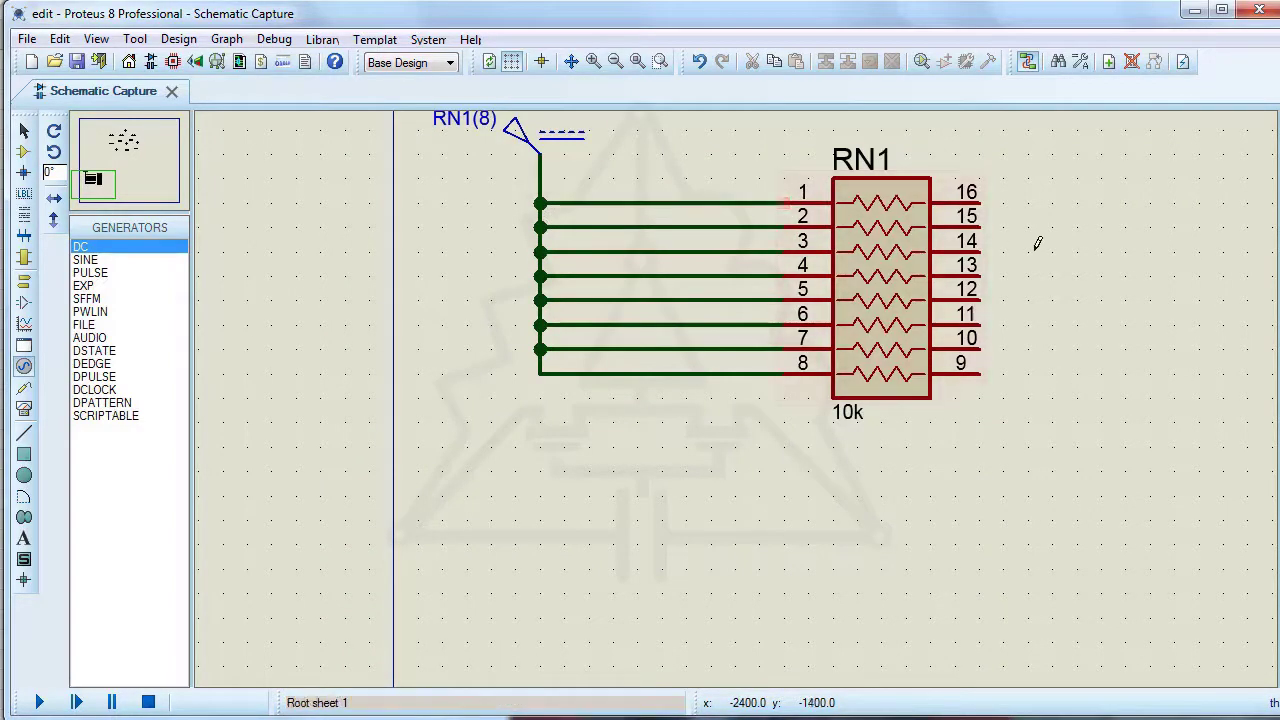
# Step: Draw short output wires from RN1 pins 16 through 9
pyautogui.press('F7')
pyautogui.press('F6')
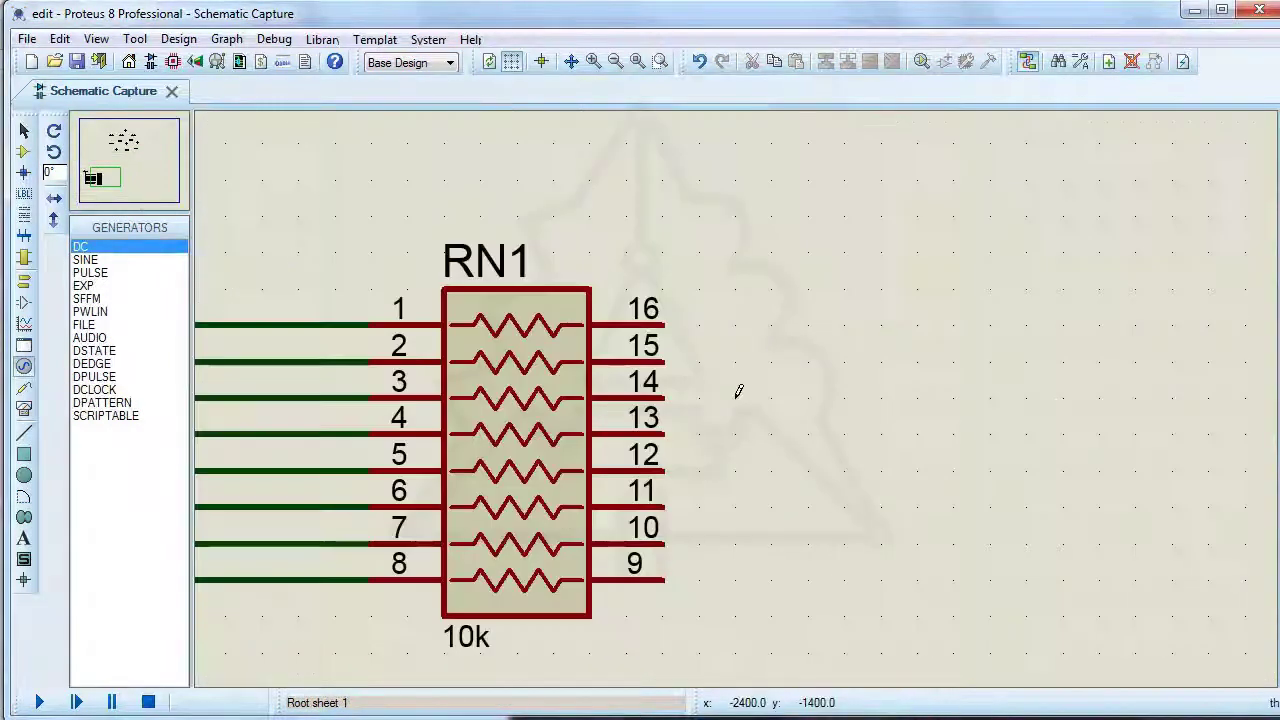
pyautogui.click(664, 324)
pyautogui.doubleClick(845, 325)
pyautogui.doubleClick(668, 362)
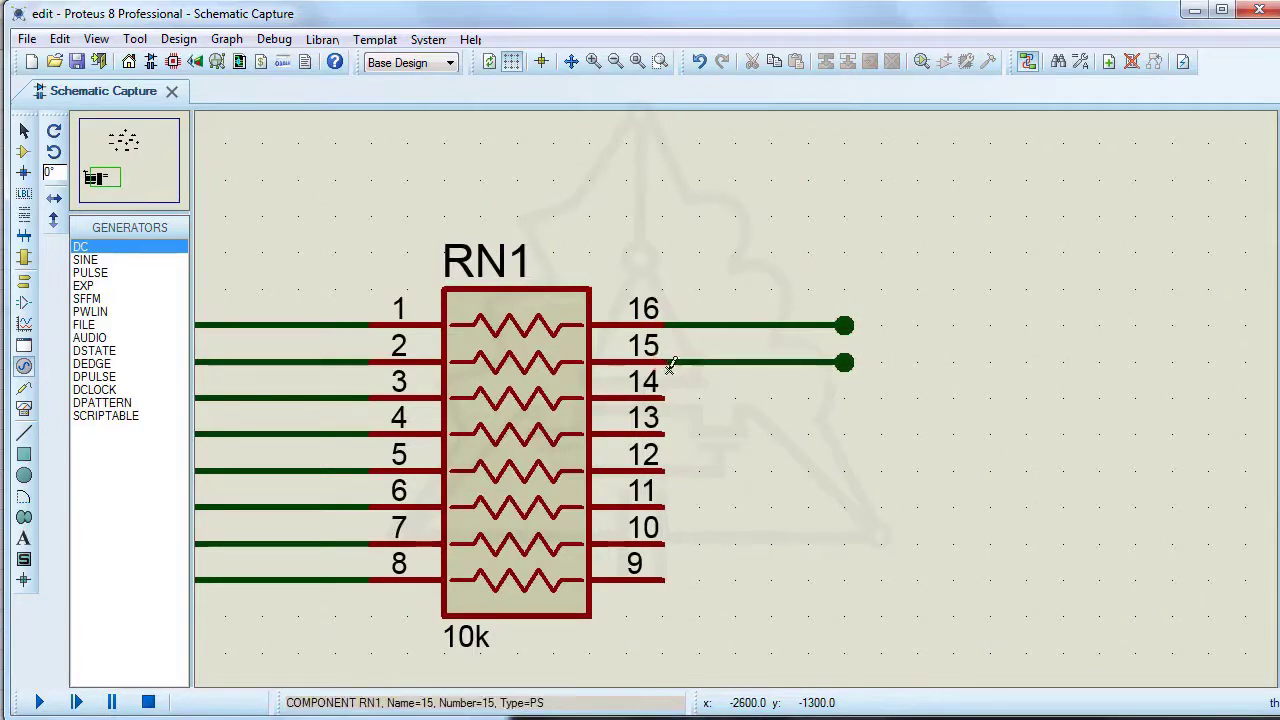
pyautogui.doubleClick(666, 398)
pyautogui.doubleClick(666, 434)
pyautogui.doubleClick(666, 470)
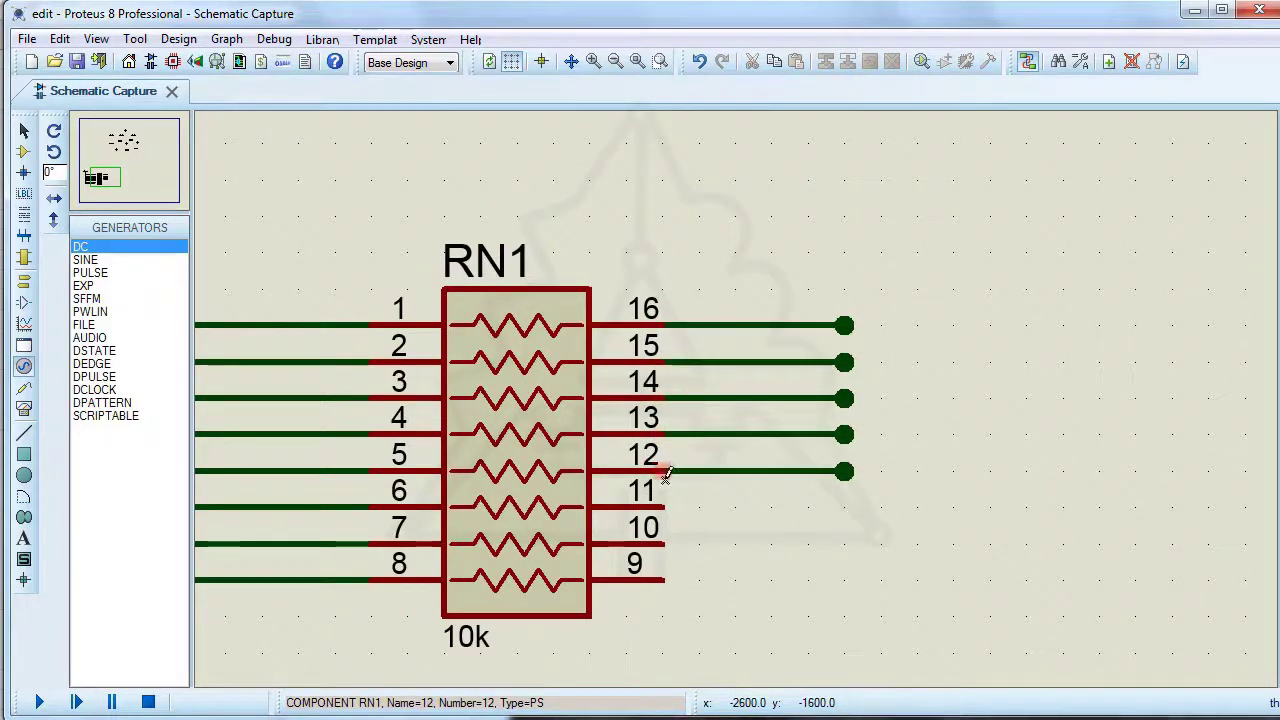
pyautogui.doubleClick(666, 506)
pyautogui.doubleClick(666, 542)
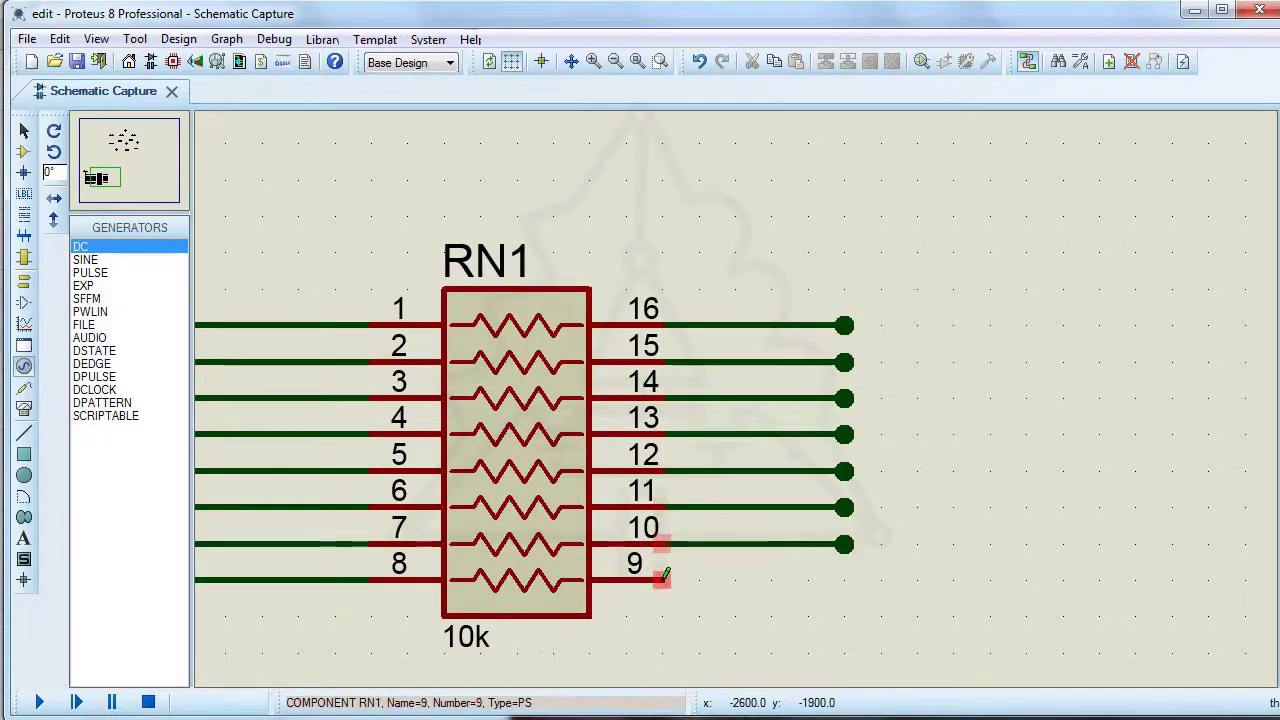
pyautogui.doubleClick(666, 578)
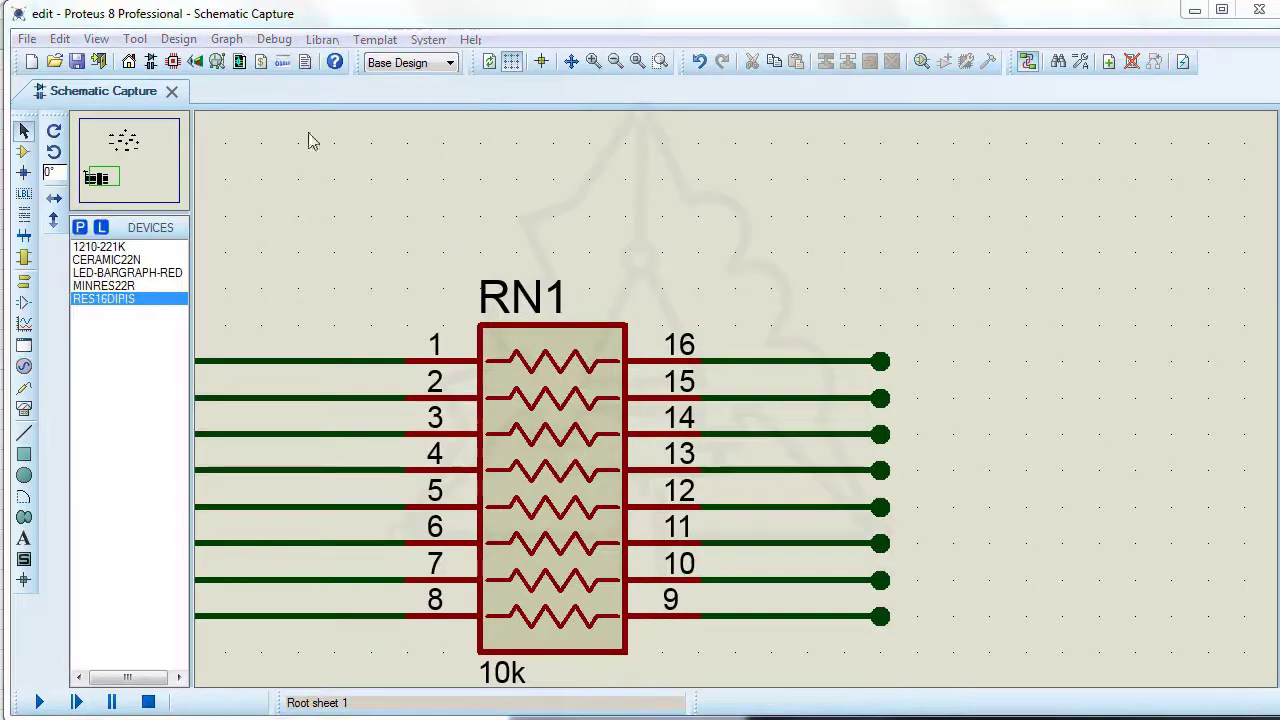
# Step: Apply auto-numbered net labels D0–D7 to RN1's wires on pins 16 down to 9
pyautogui.click(135, 39)
pyautogui.click(173, 108)
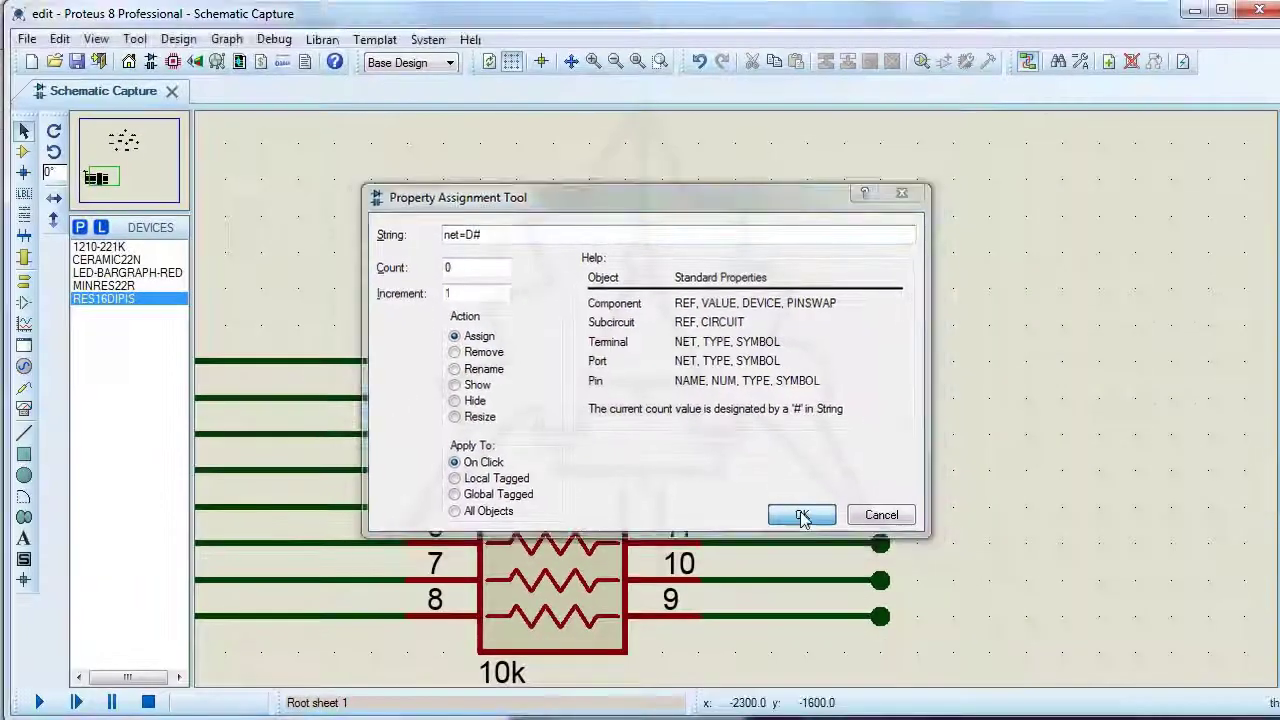
pyautogui.click(947, 652)
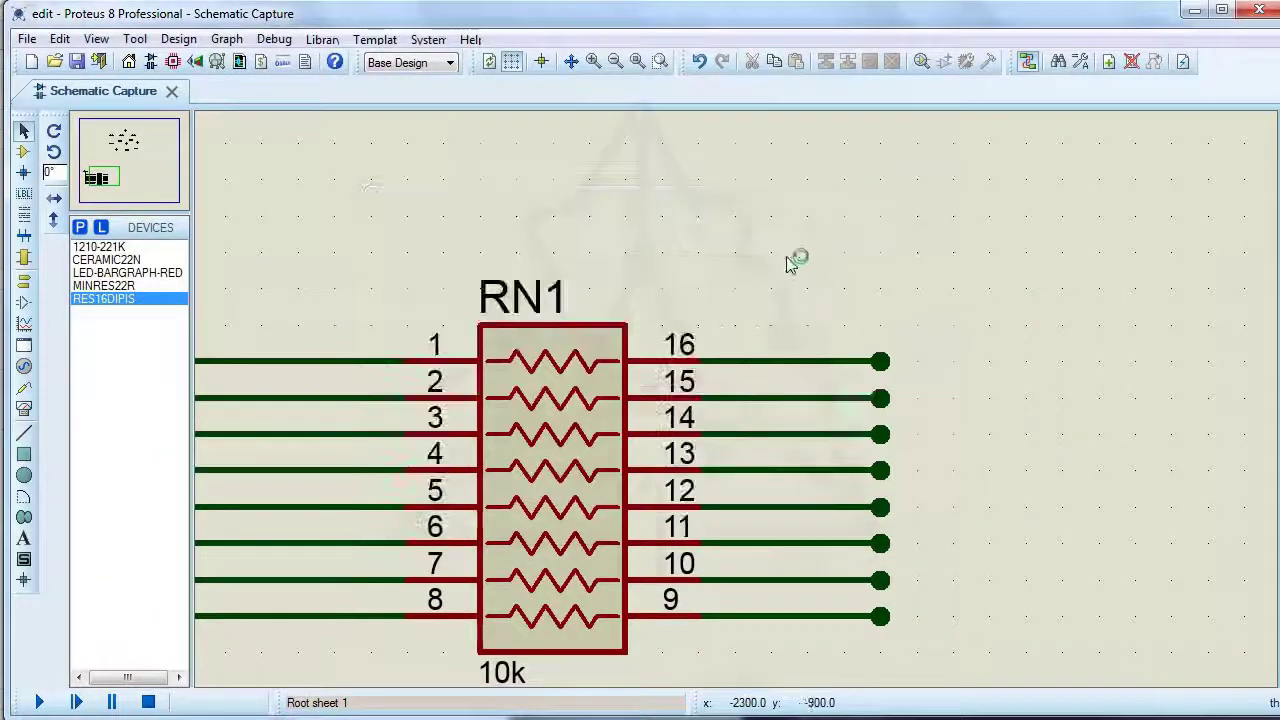
pyautogui.click(755, 368)
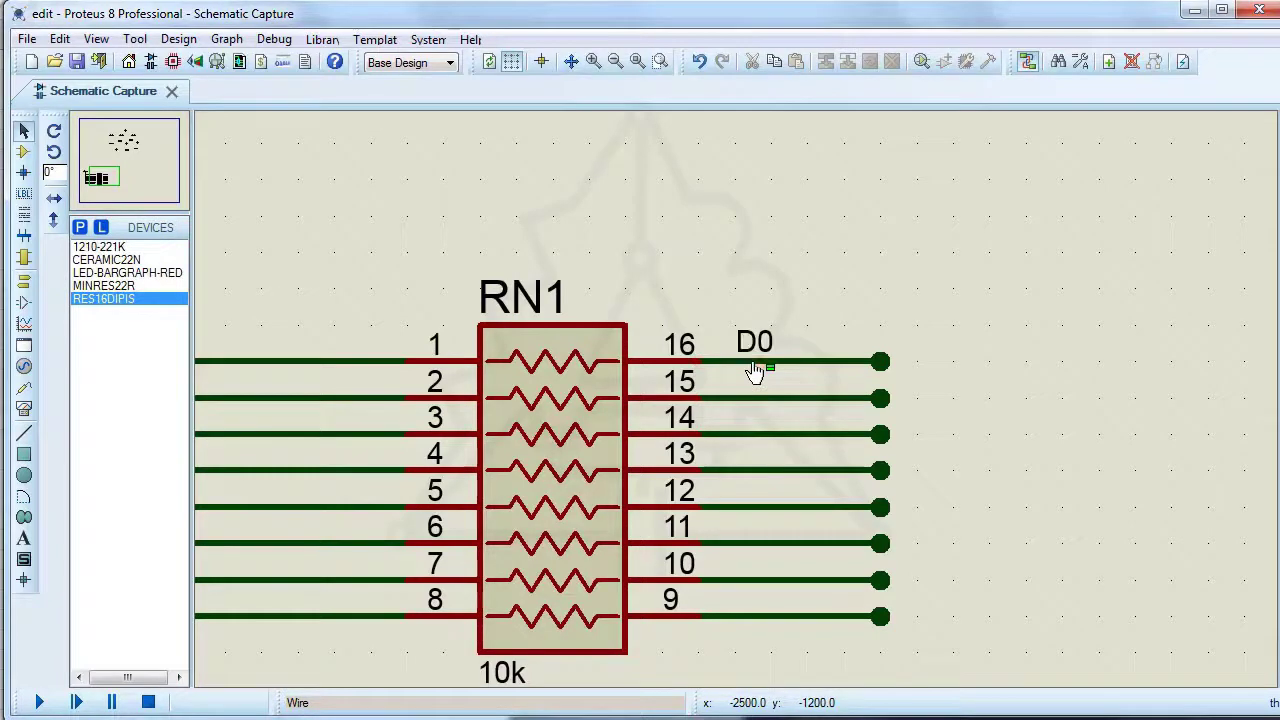
pyautogui.click(750, 401)
pyautogui.click(745, 438)
pyautogui.click(745, 478)
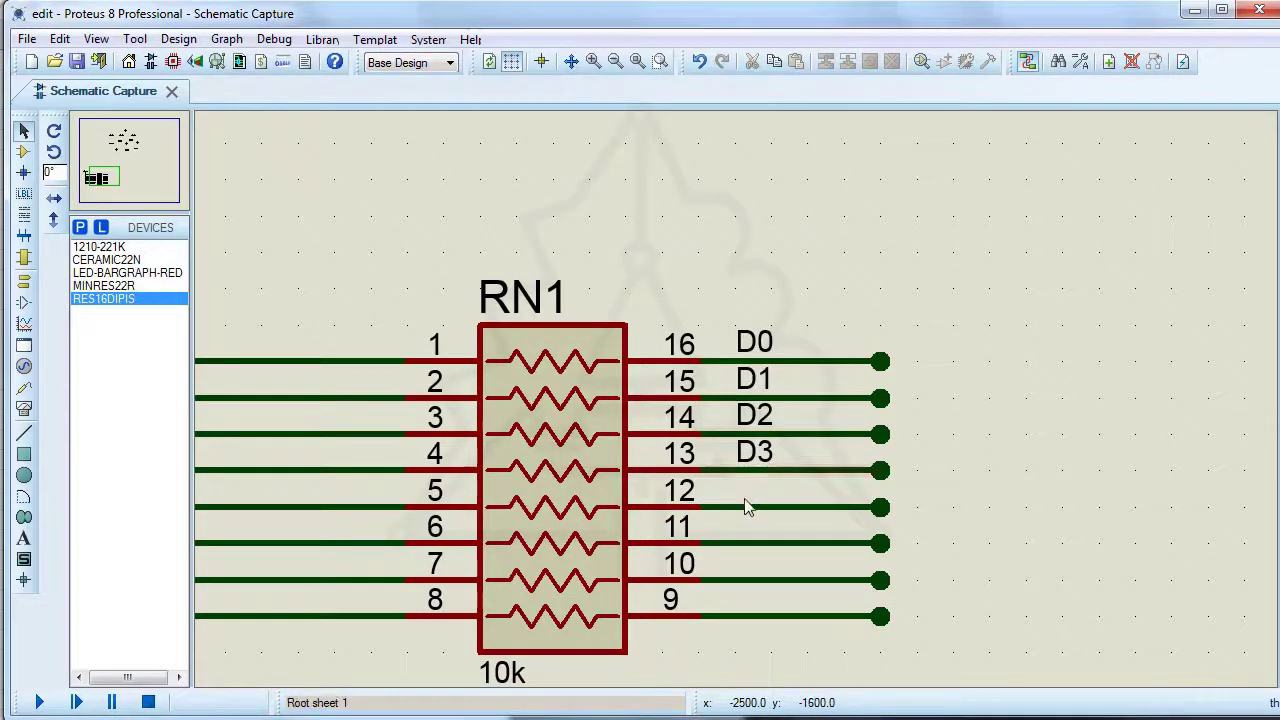
pyautogui.click(748, 514)
pyautogui.click(752, 550)
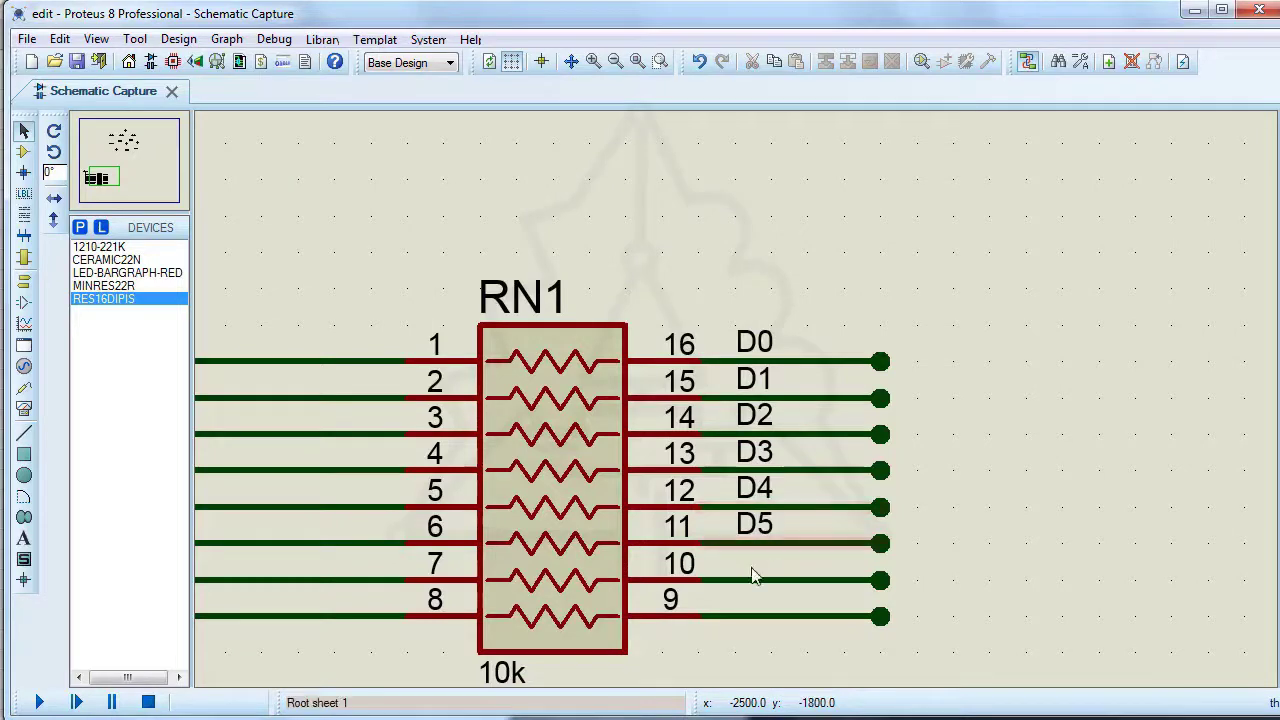
pyautogui.click(752, 582)
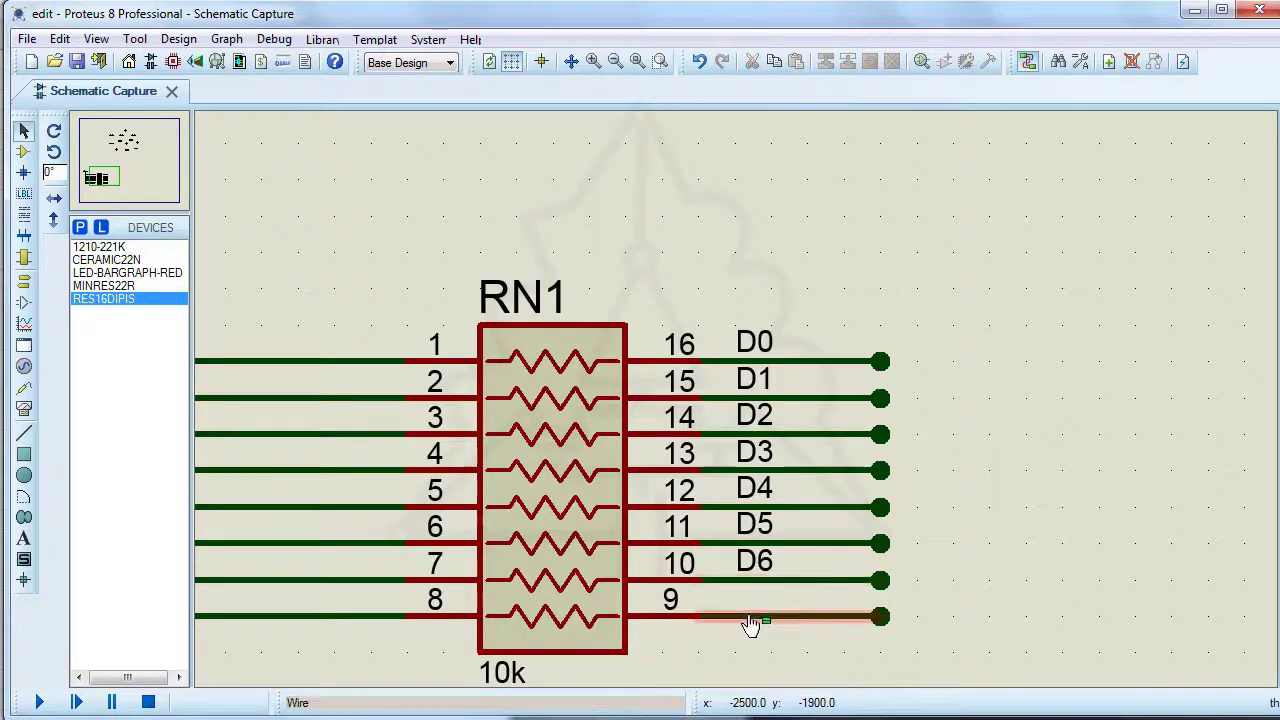
pyautogui.click(752, 620)
# Step: Place LED-BARGRAPH-RED from the DEVICES list as U1 to the right of RN1
pyautogui.scroll(-2, 737, 395)
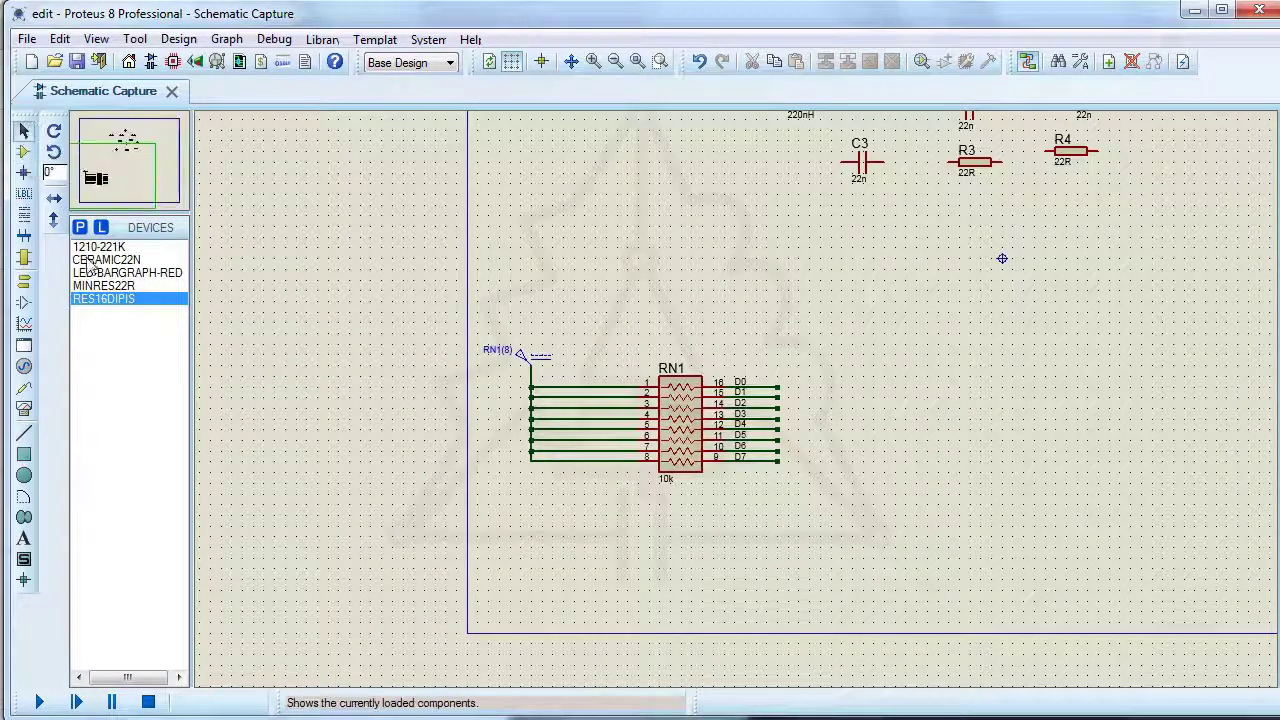
pyautogui.click(97, 287)
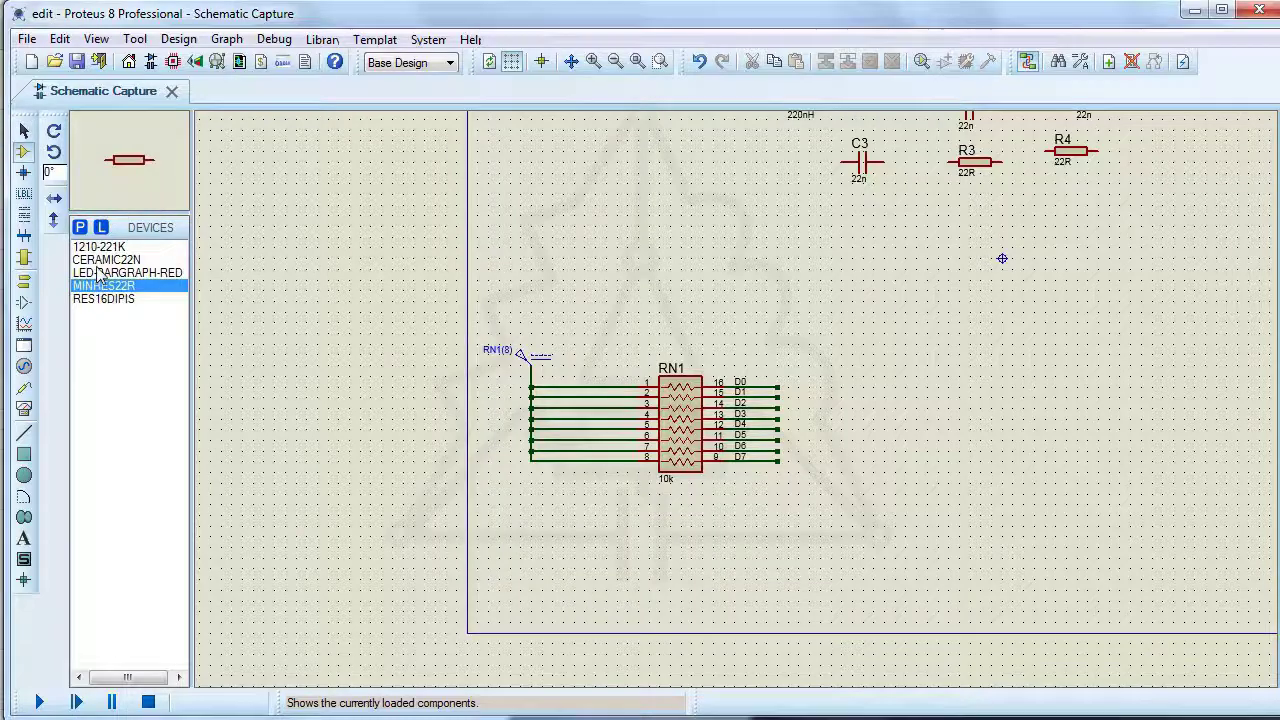
pyautogui.click(98, 270)
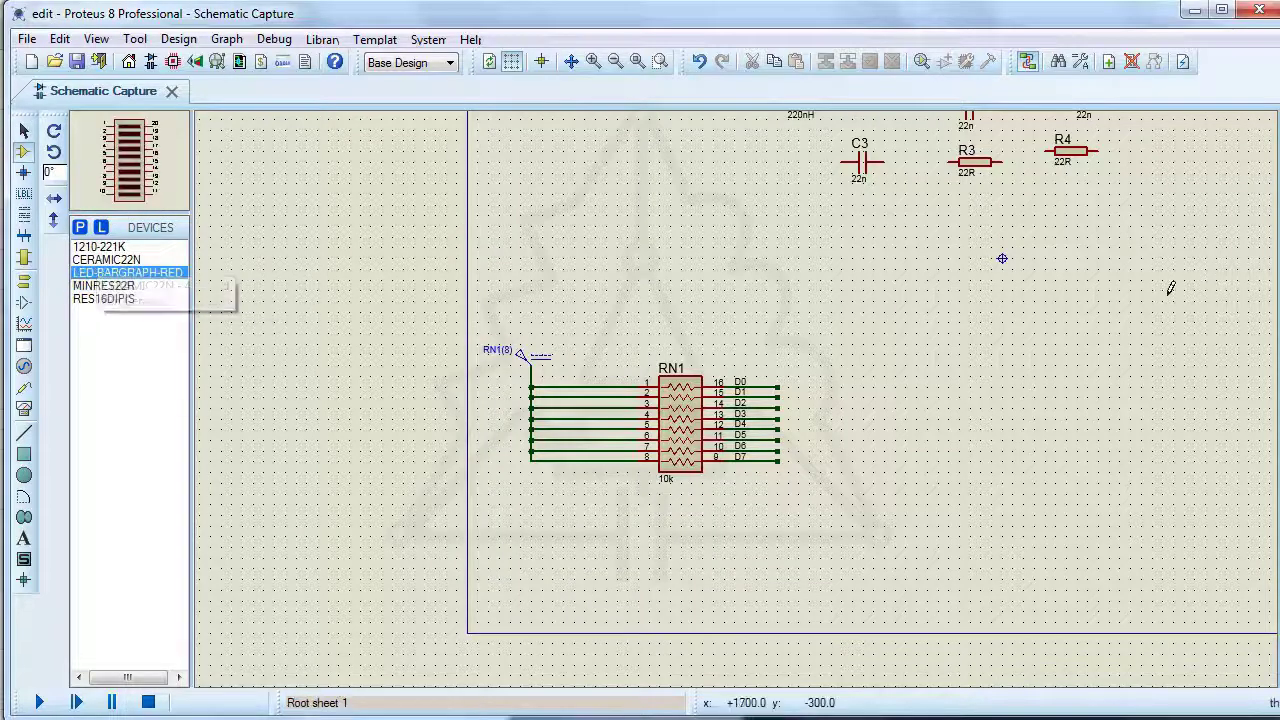
pyautogui.click(1166, 386)
pyautogui.click(1128, 405)
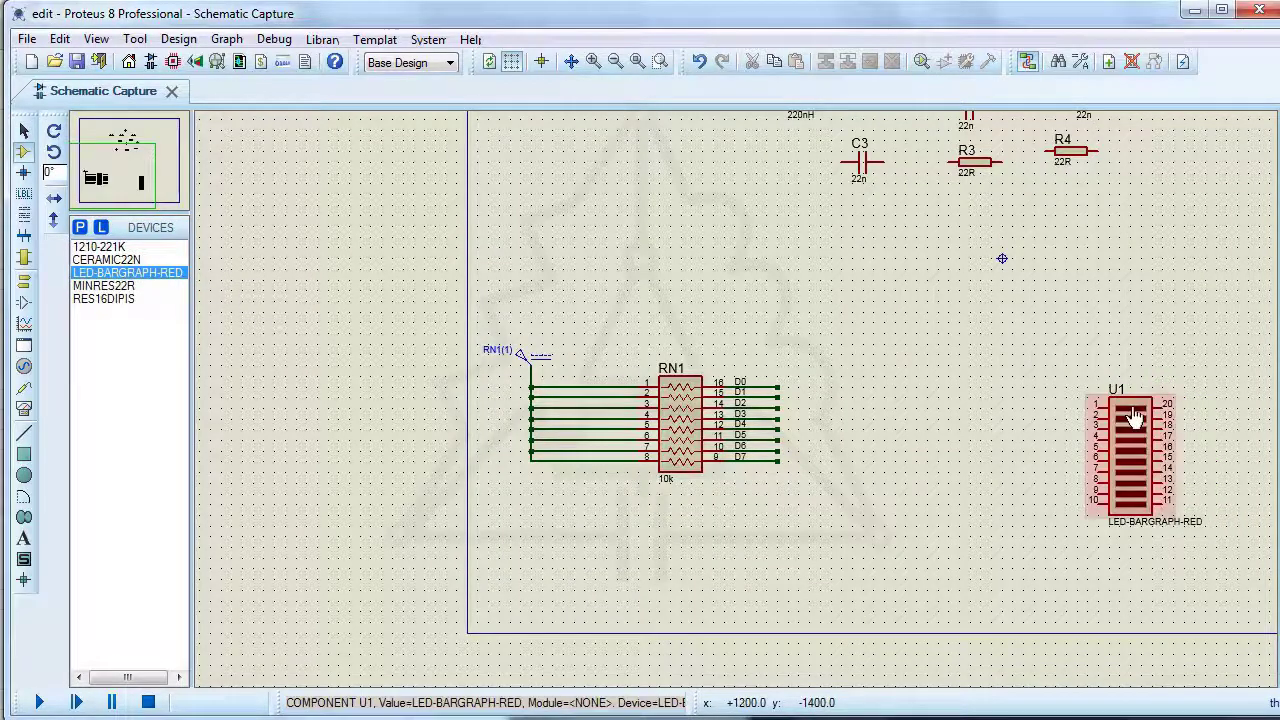
pyautogui.scroll(2, 1128, 405)
pyautogui.moveTo(723, 517); pyautogui.dragTo(747, 374)
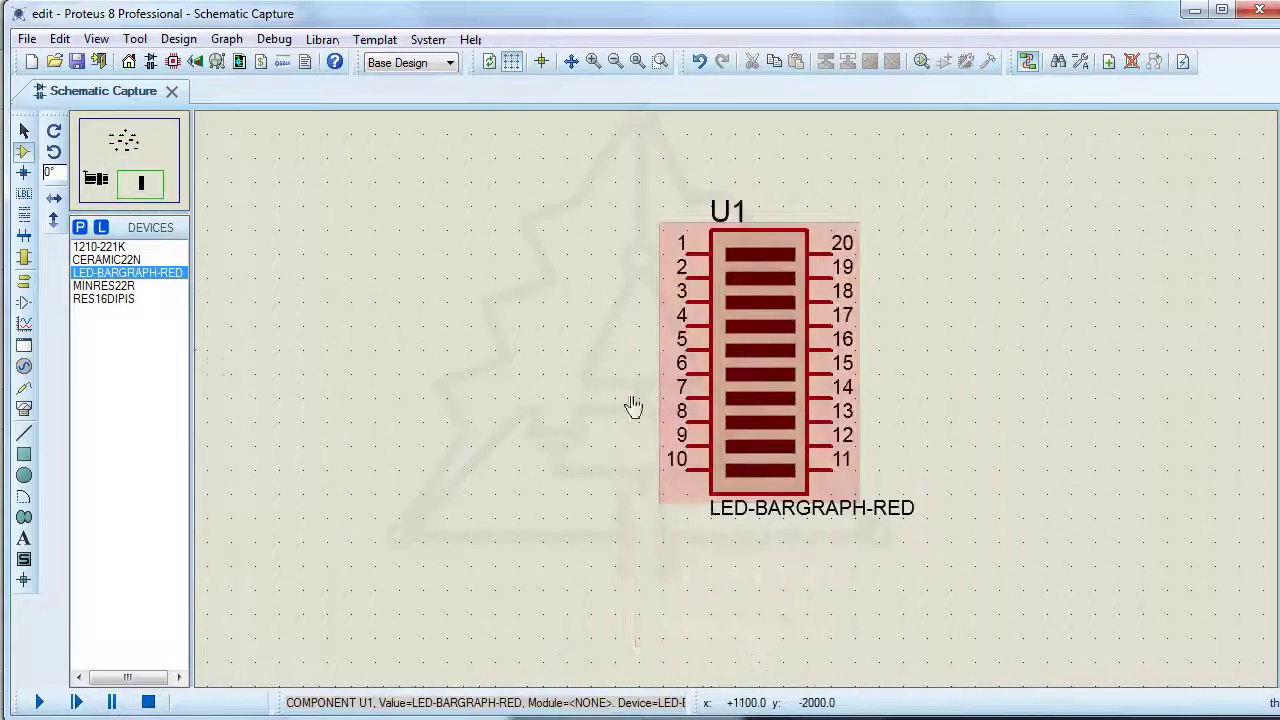
# Step: Place a ground terminal right of U1 and wire pins 20 through 13 to it
pyautogui.click(23, 283)
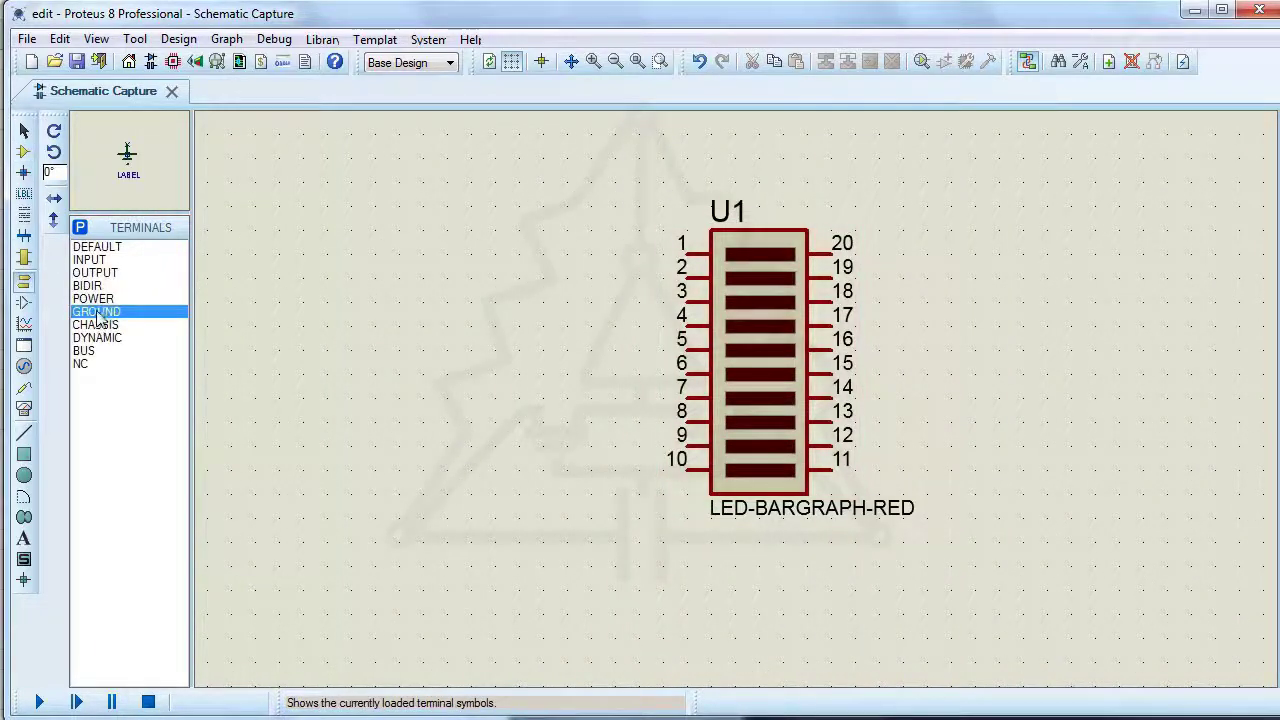
pyautogui.click(998, 472)
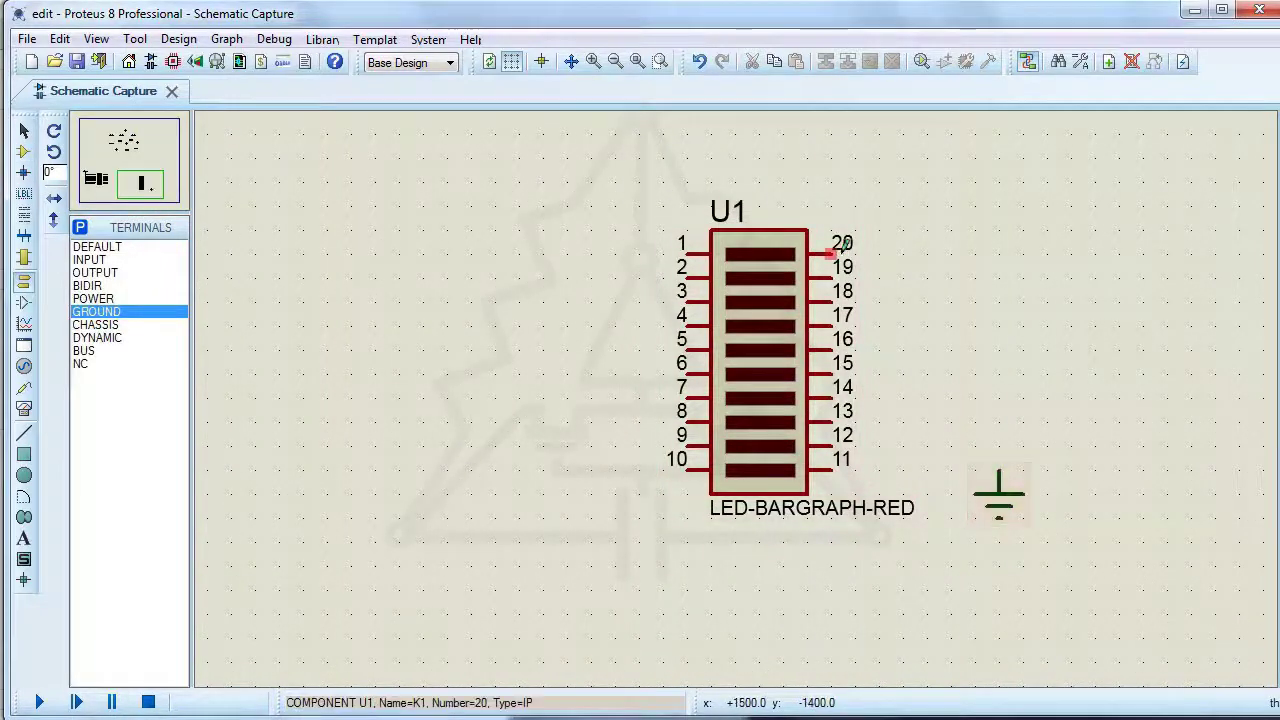
pyautogui.click(831, 254)
pyautogui.click(999, 478)
pyautogui.click(831, 278)
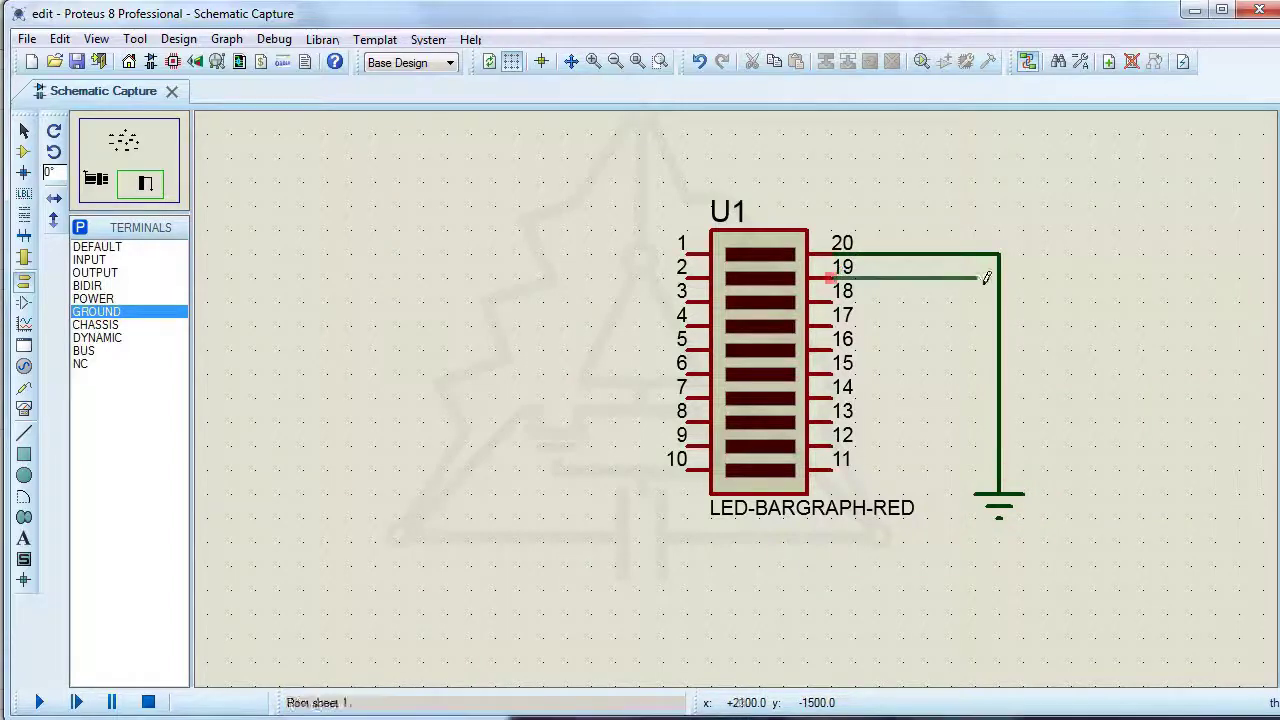
pyautogui.click(999, 278)
pyautogui.click(831, 302)
pyautogui.click(999, 302)
pyautogui.click(831, 326)
pyautogui.click(999, 326)
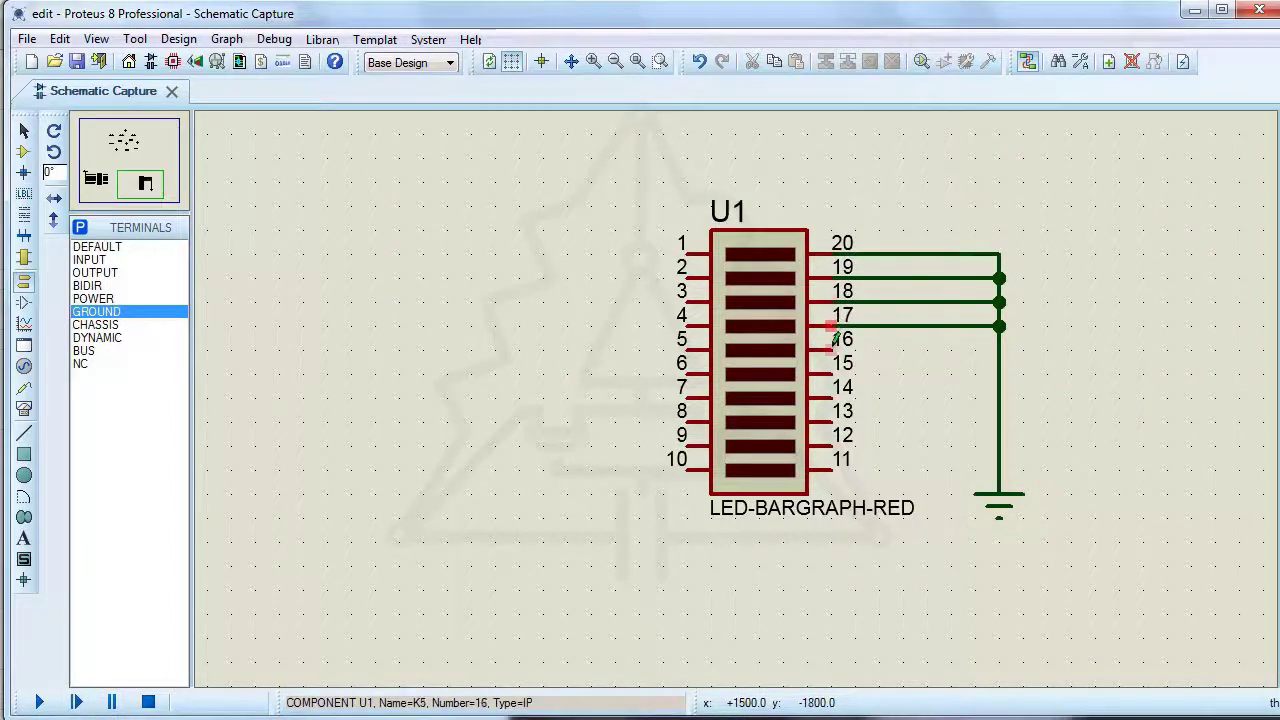
pyautogui.doubleClick(834, 348)
pyautogui.doubleClick(834, 372)
pyautogui.doubleClick(834, 396)
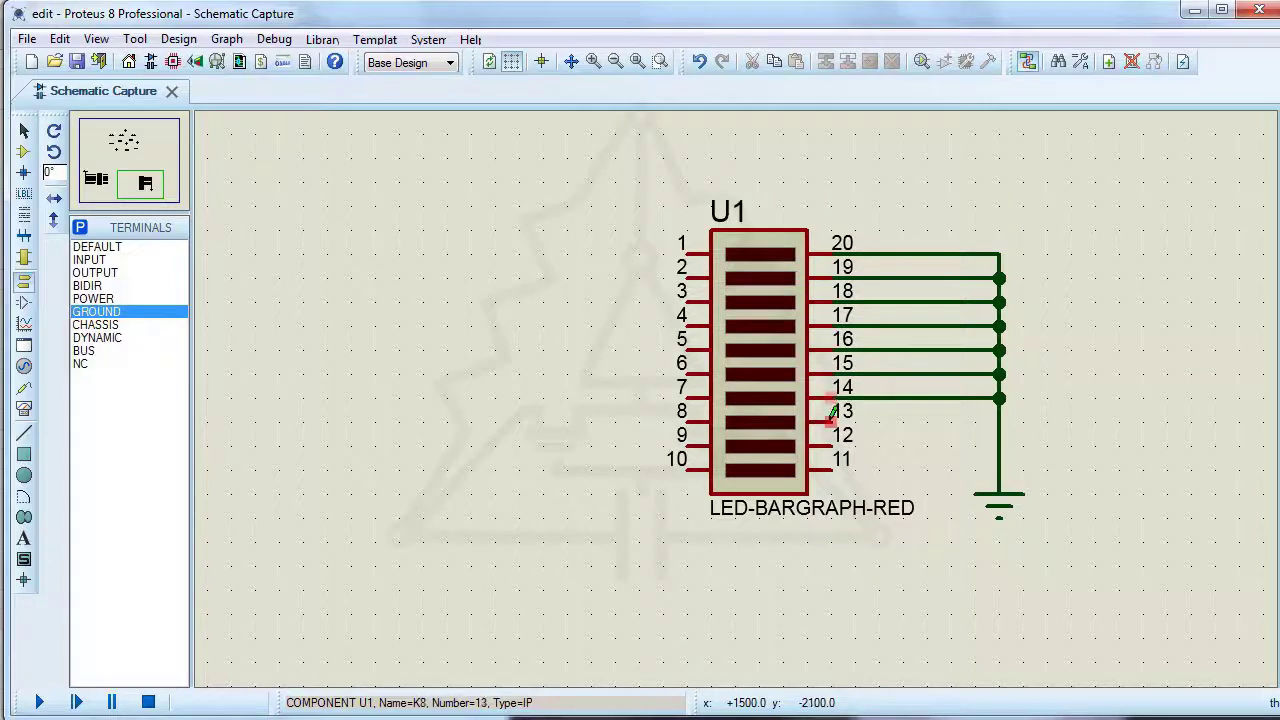
pyautogui.doubleClick(834, 420)
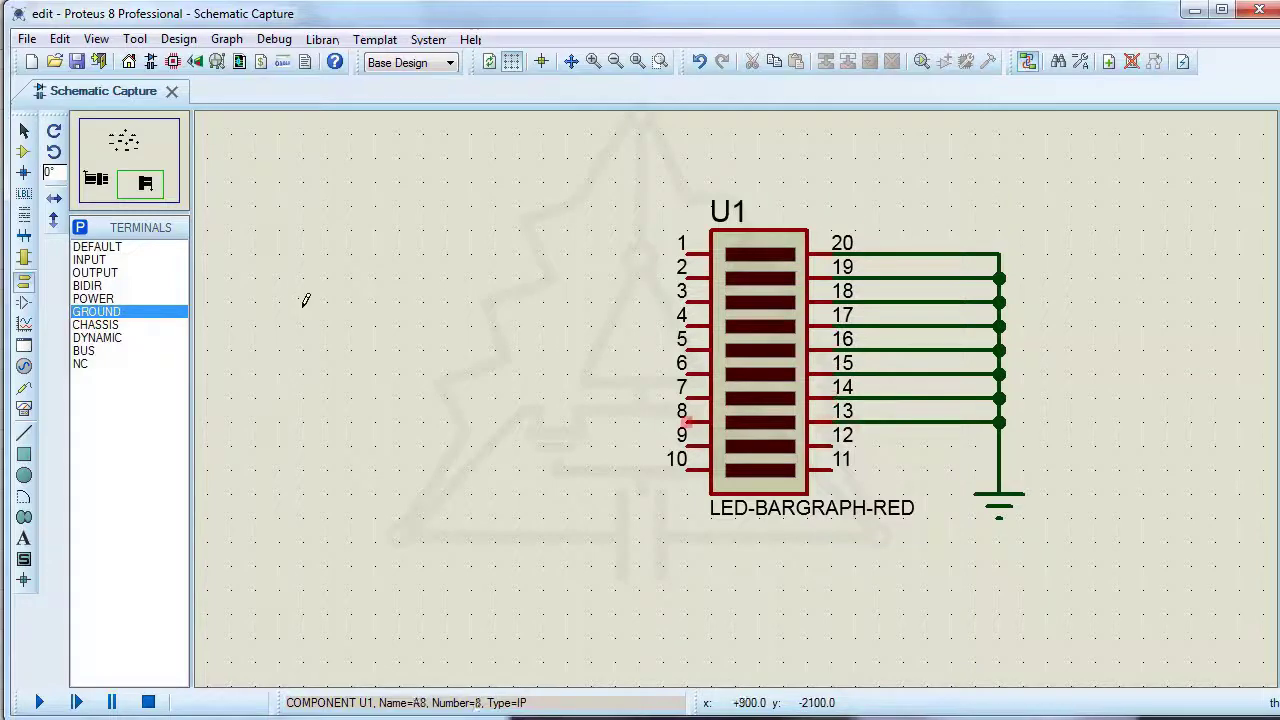
# Step: Add short left-hand stub wires to U1 pins 1–8
pyautogui.click(705, 245)
pyautogui.doubleClick(495, 254)
pyautogui.doubleClick(692, 272)
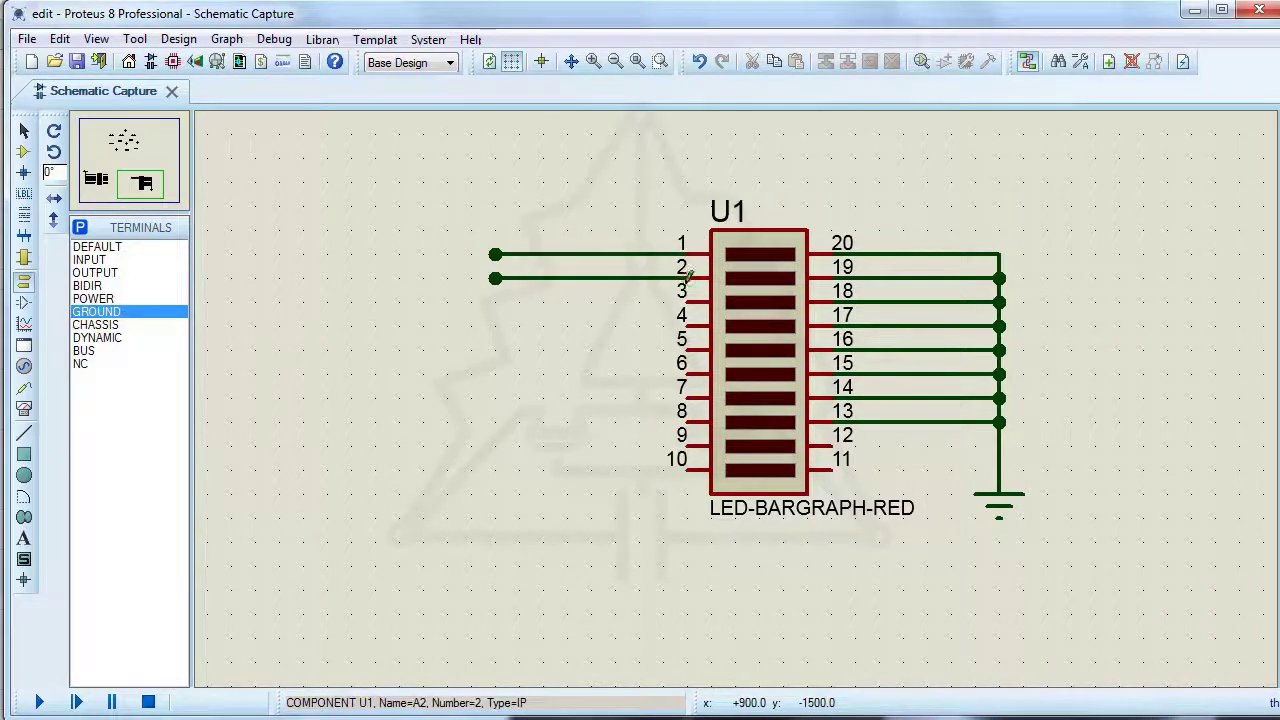
pyautogui.doubleClick(688, 292)
pyautogui.doubleClick(687, 322)
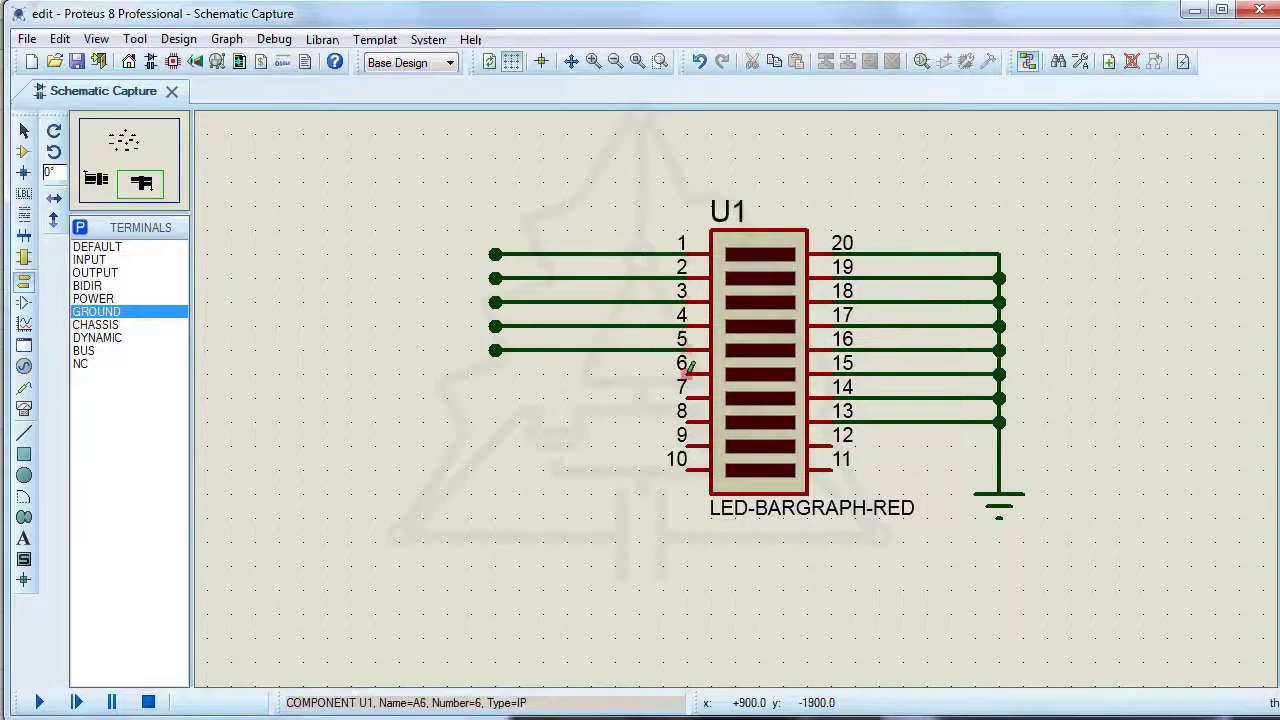
pyautogui.doubleClick(689, 391)
pyautogui.doubleClick(688, 414)
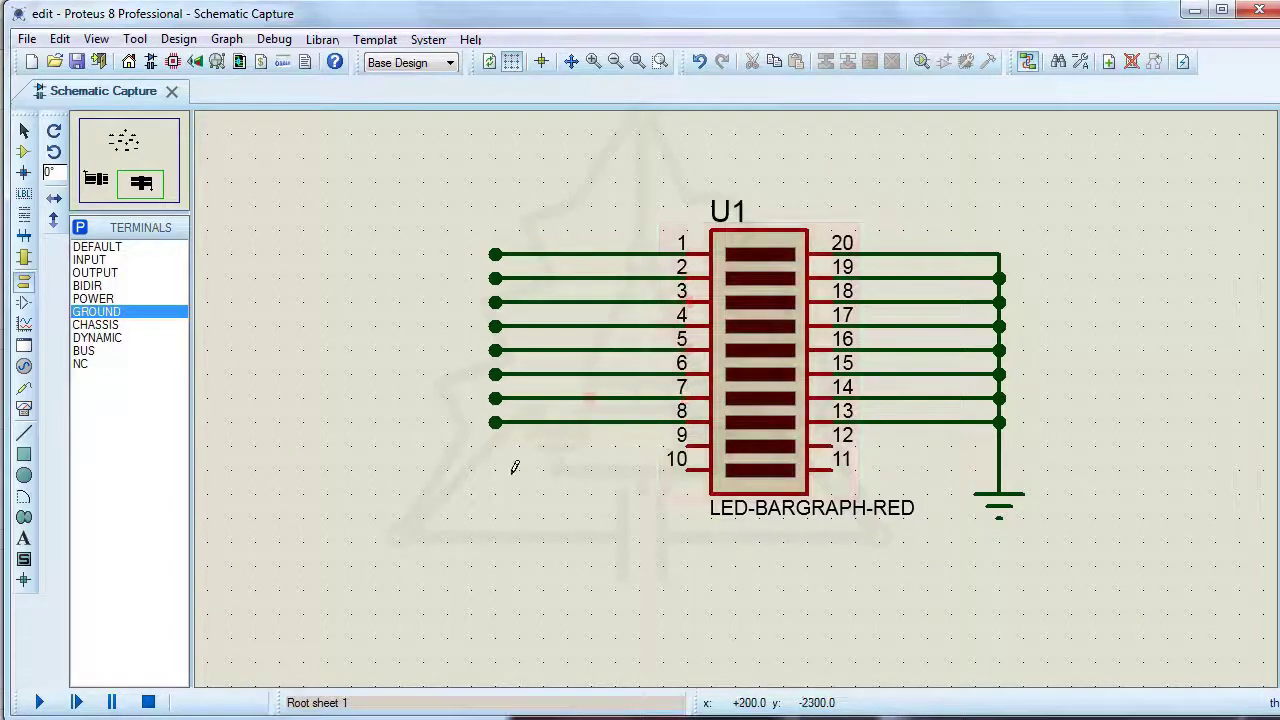
# Step: Set the Property Assignment Tool to net=D# with count starting at 0
pyautogui.scroll(-1, 284, 366)
pyautogui.scroll(-2, 460, 330)
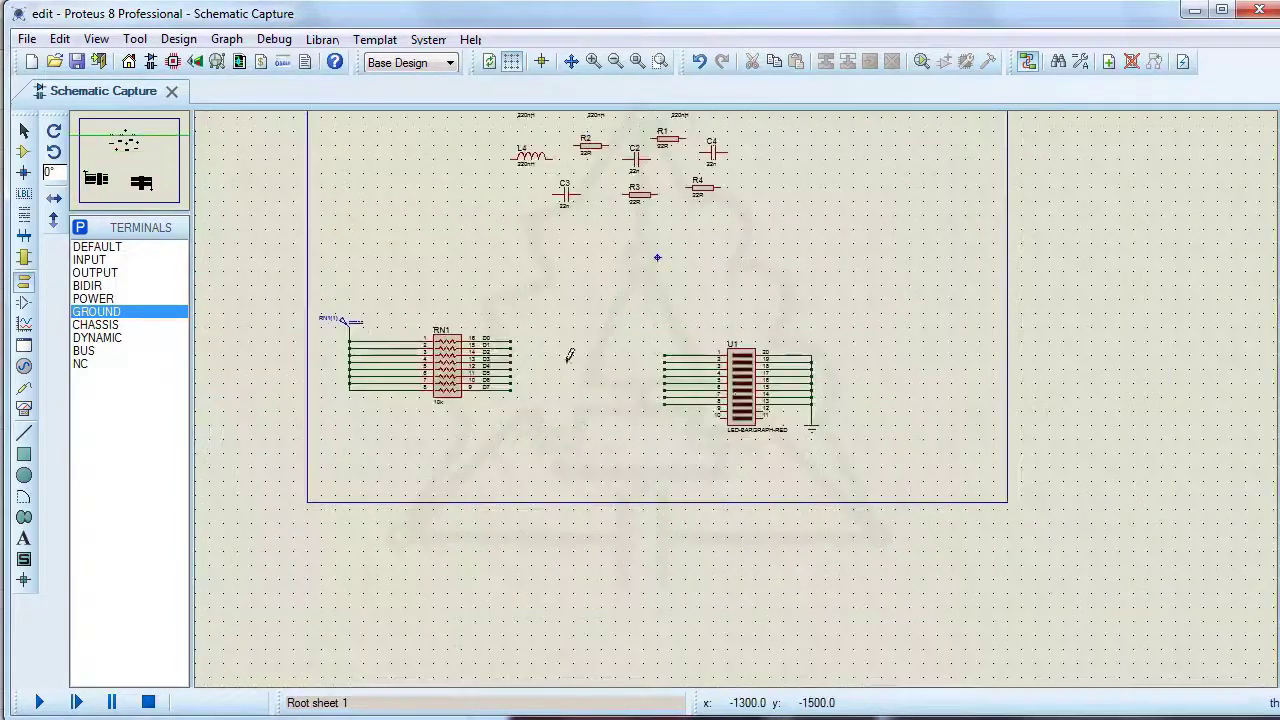
pyautogui.scroll(2, 650, 375)
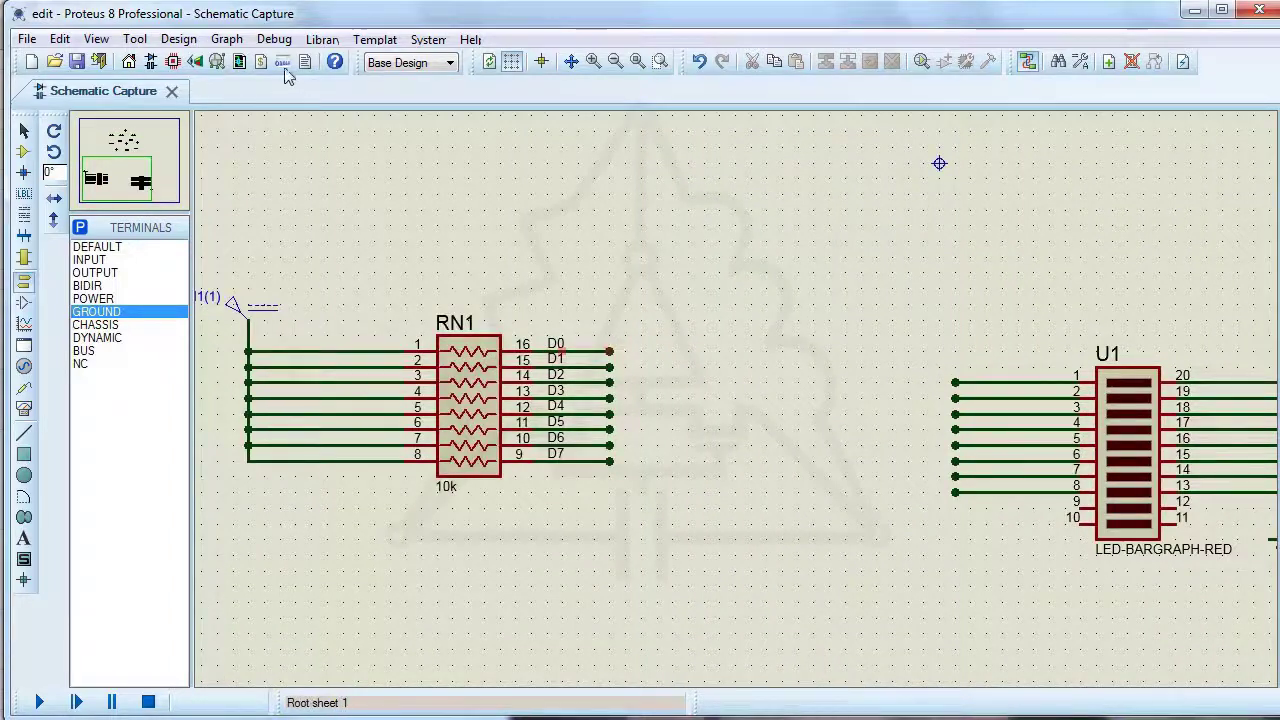
pyautogui.click(137, 41)
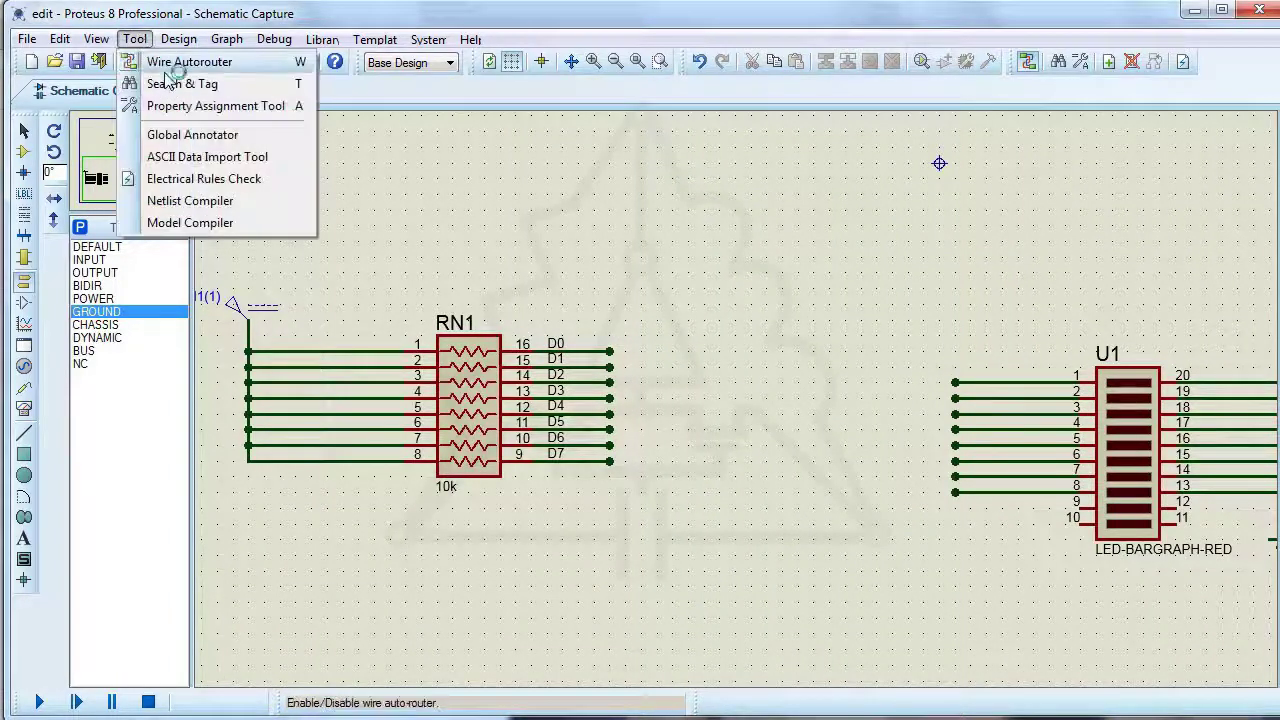
pyautogui.click(166, 105)
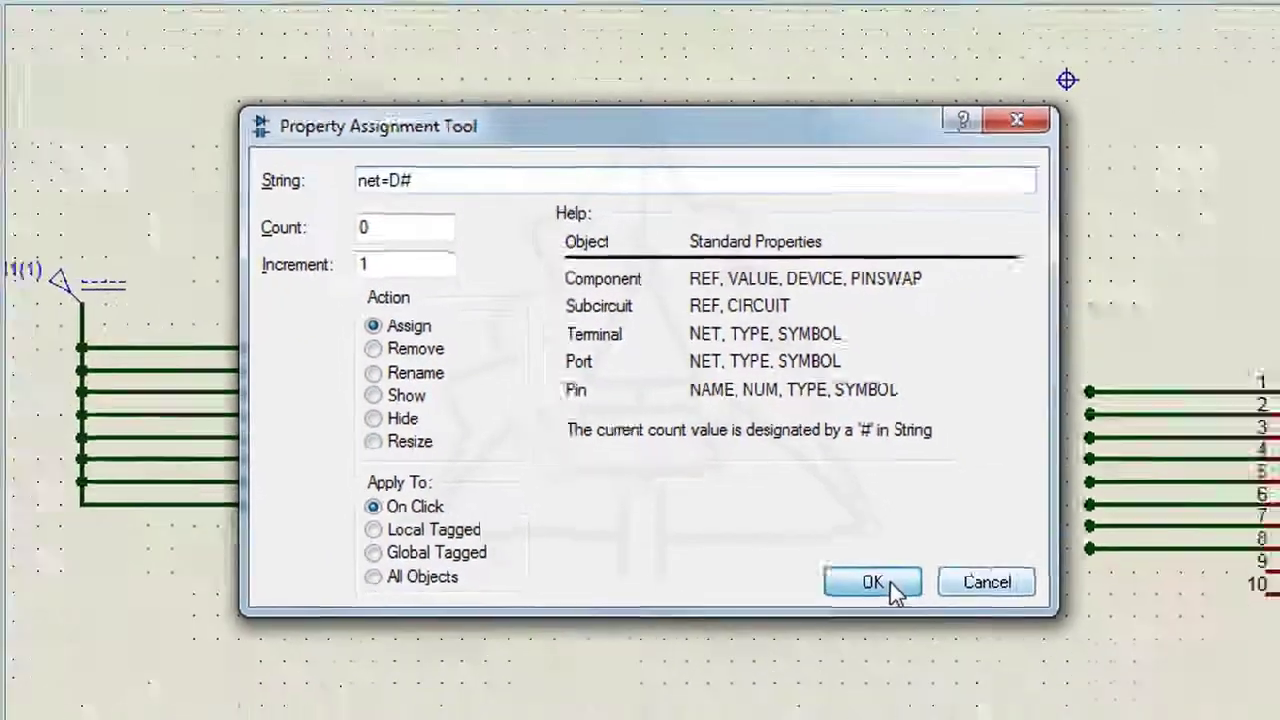
pyautogui.click(995, 648)
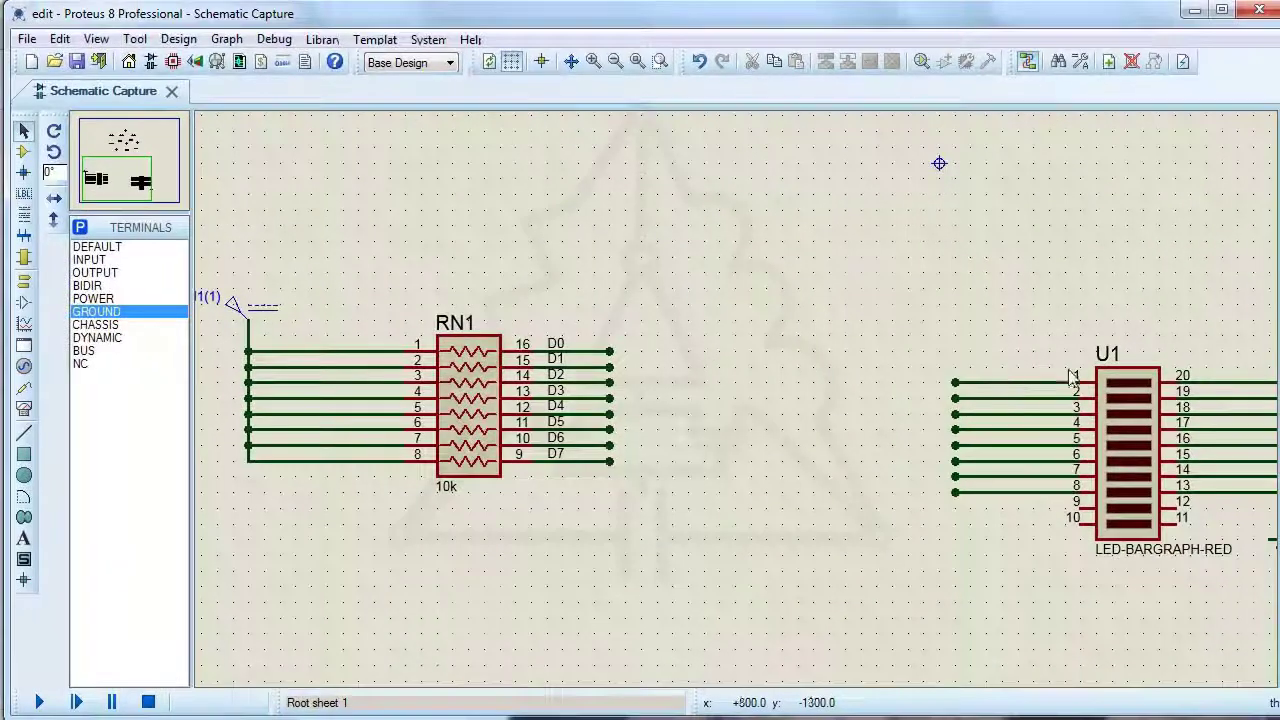
# Step: Label U1's pin 1–8 wires D0 through D7 in order
pyautogui.scroll(3, 737, 411)
pyautogui.scroll(-2, 664, 474)
pyautogui.scroll(1, 757, 457)
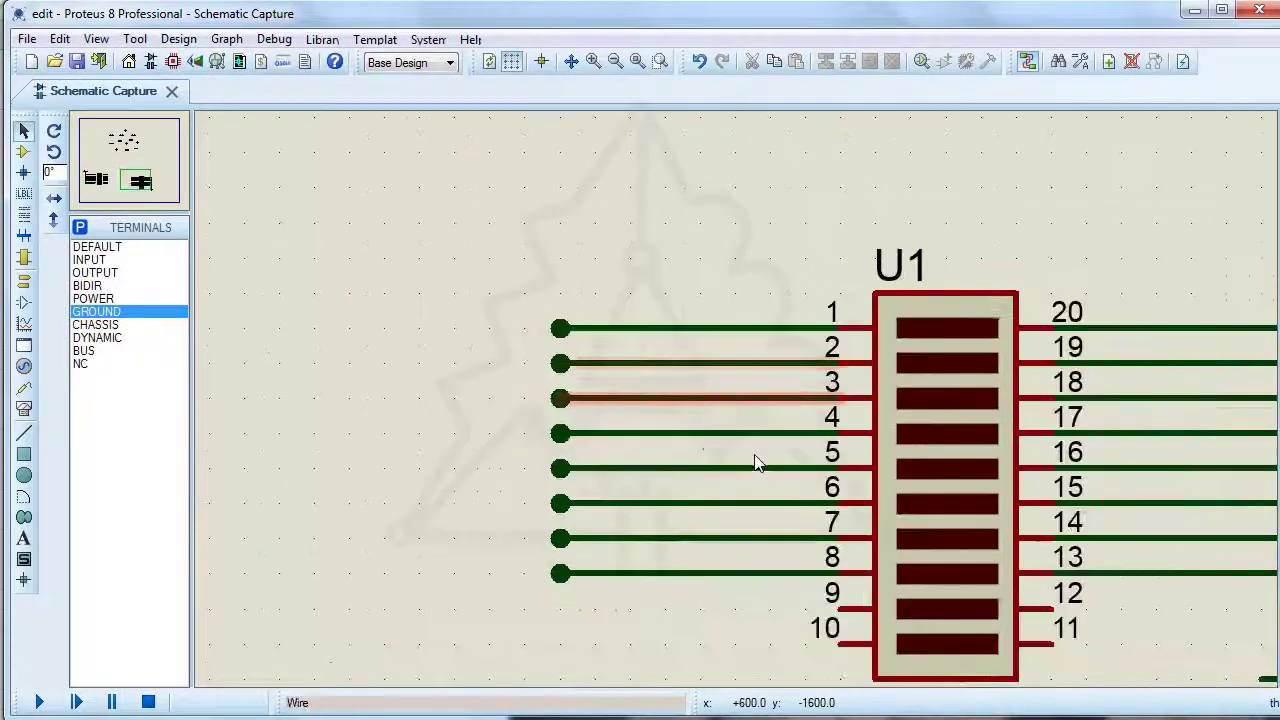
pyautogui.click(607, 330)
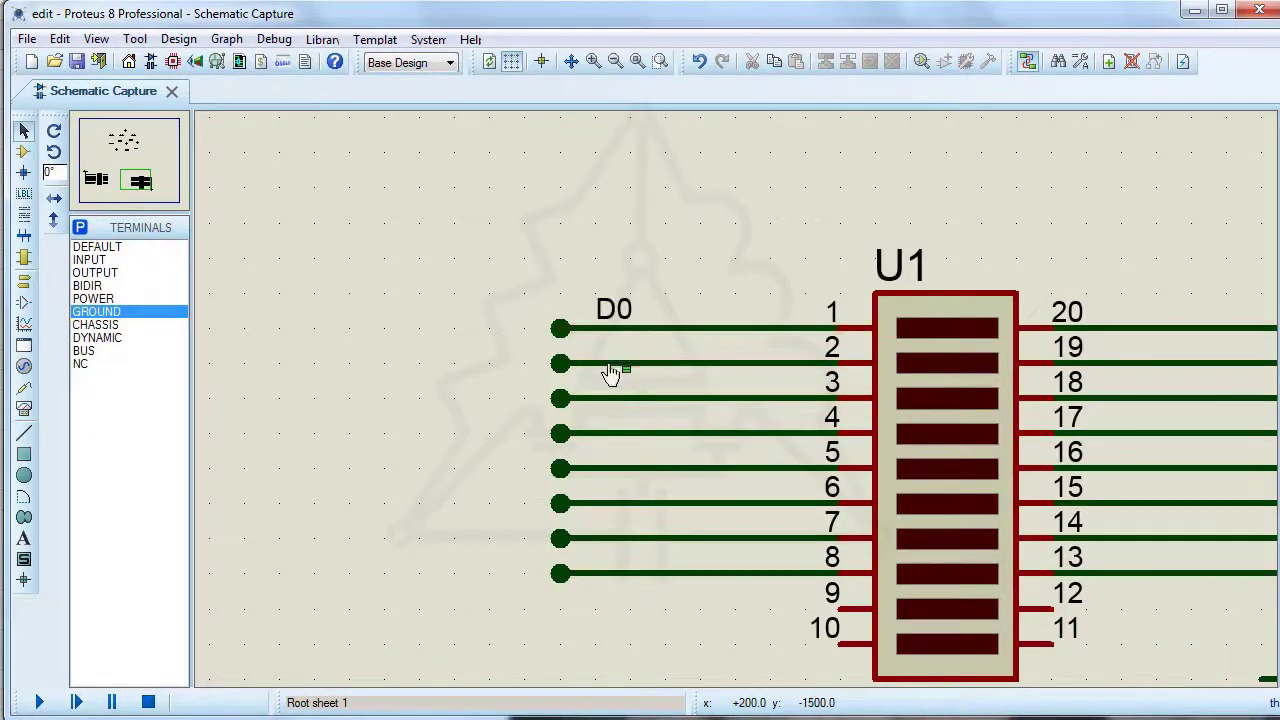
pyautogui.click(605, 365)
pyautogui.click(609, 405)
pyautogui.click(609, 436)
pyautogui.click(607, 474)
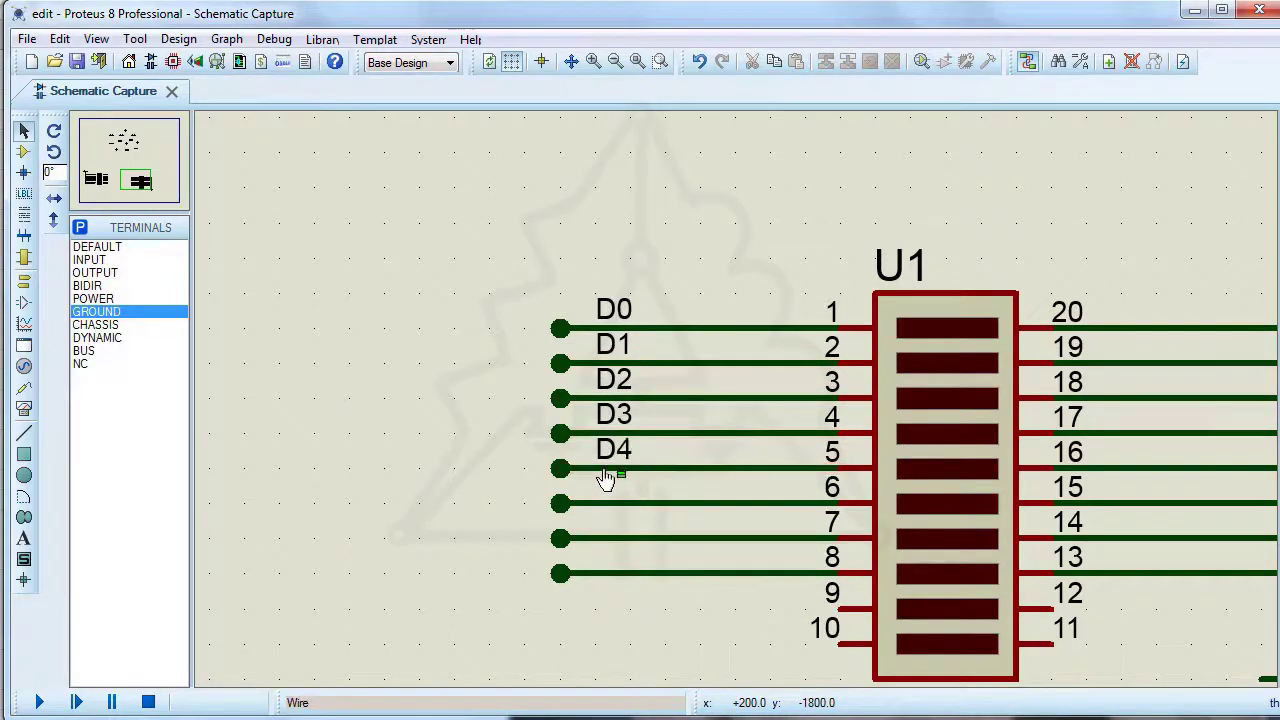
pyautogui.click(608, 507)
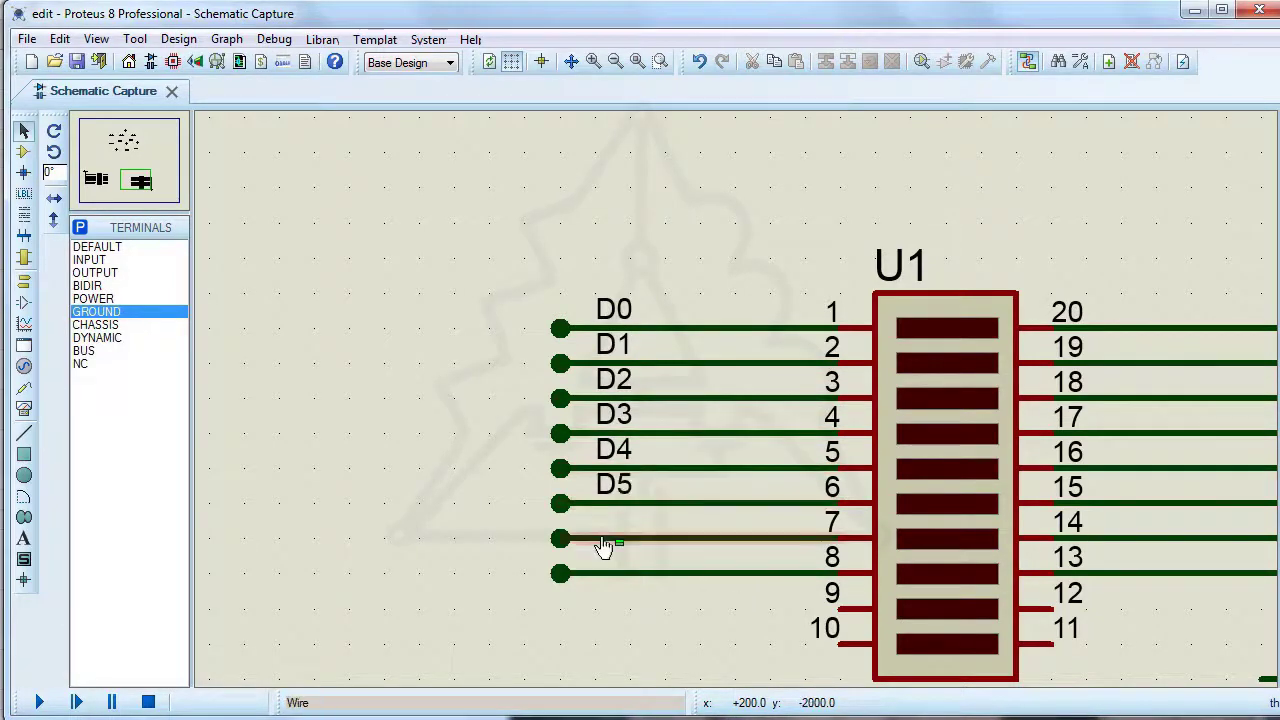
pyautogui.click(605, 540)
pyautogui.click(604, 576)
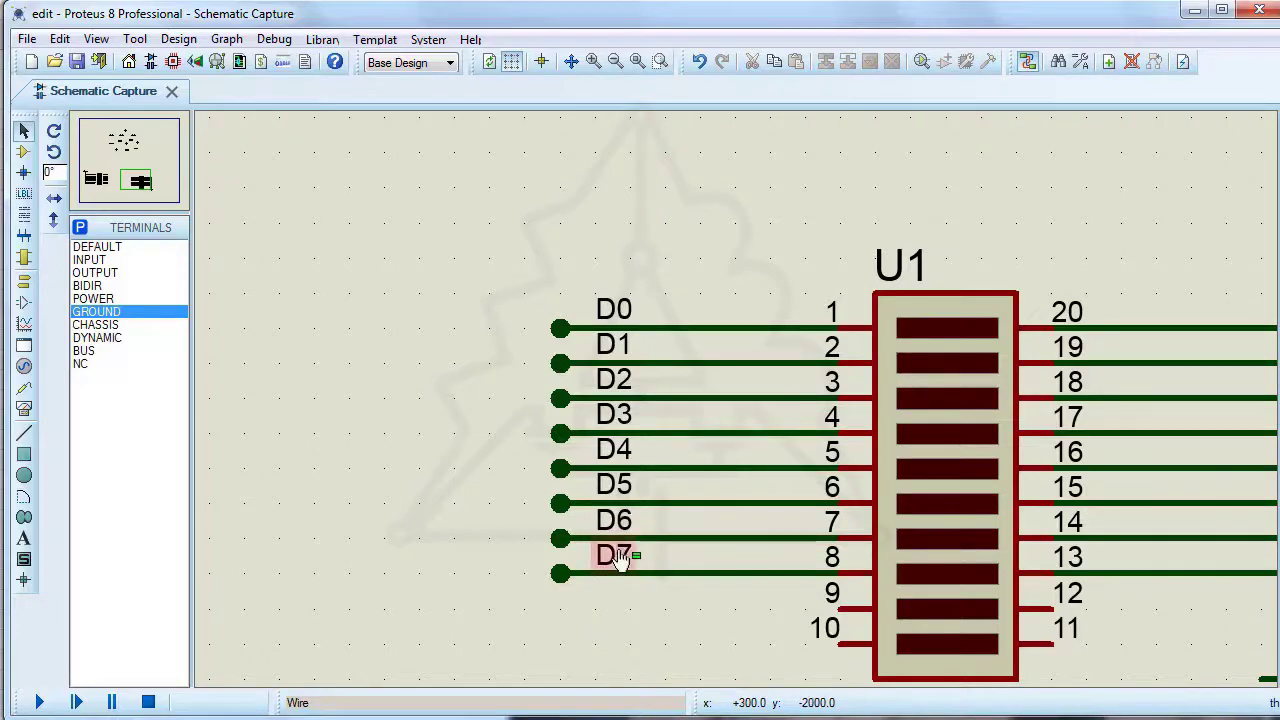
pyautogui.scroll(-3, 689, 472)
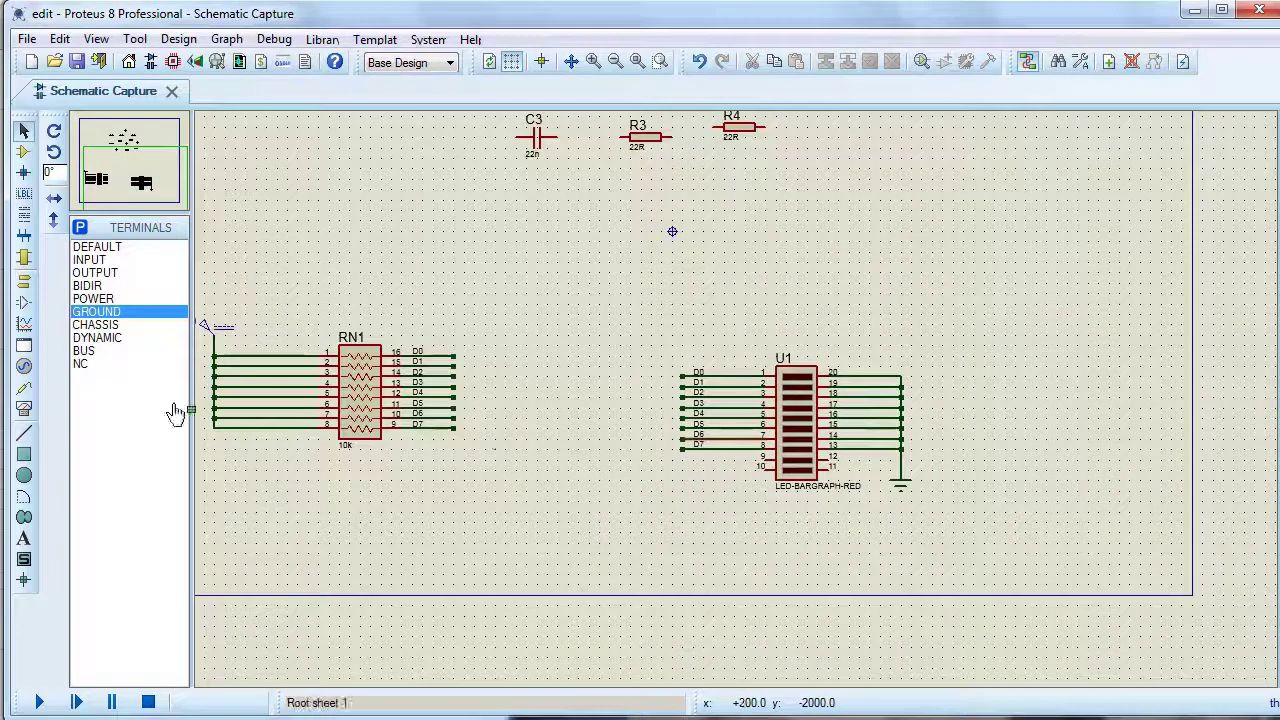
# Step: Set RN1's Resistance to 220 in its Edit Component dialog
pyautogui.click(24, 151)
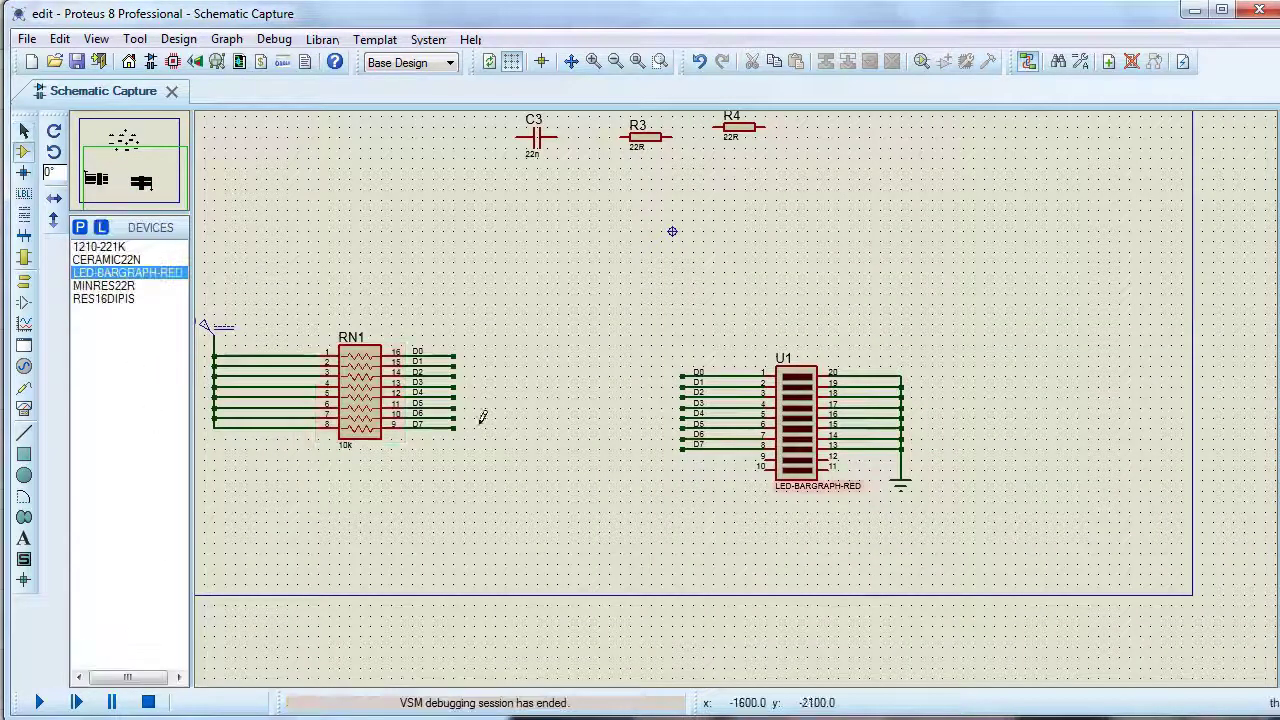
pyautogui.doubleClick(369, 393)
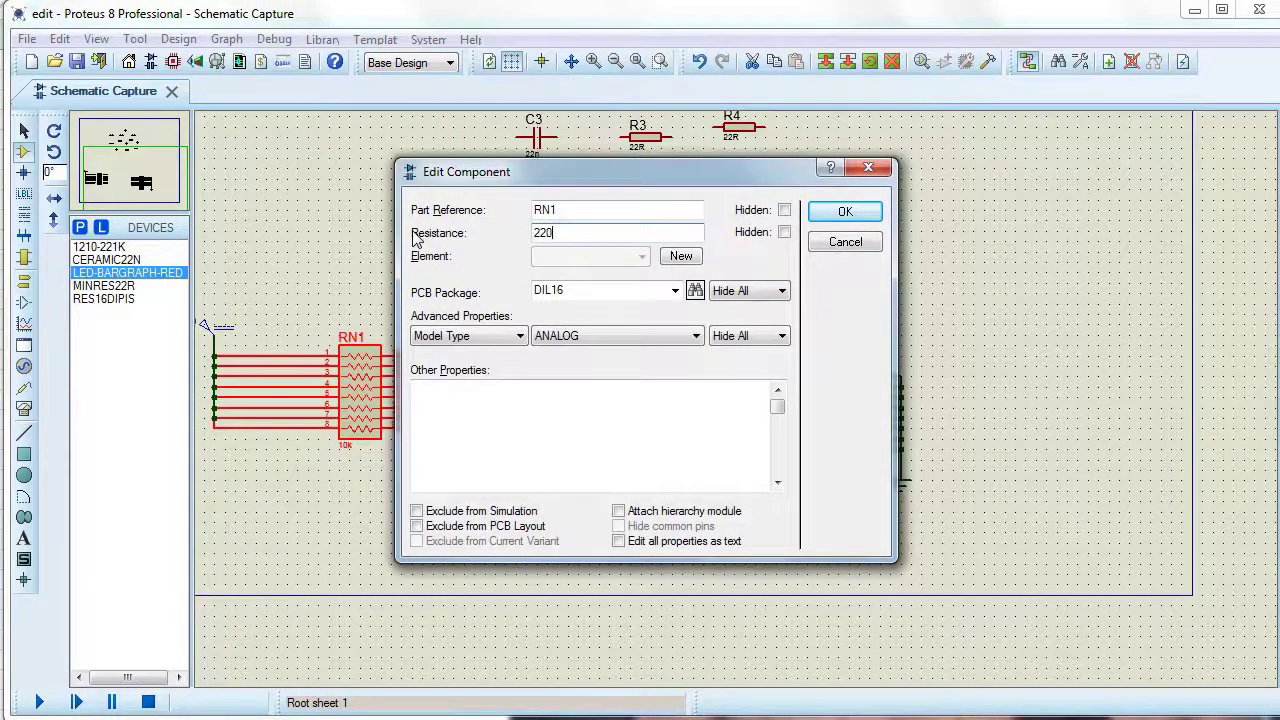
pyautogui.click(845, 212)
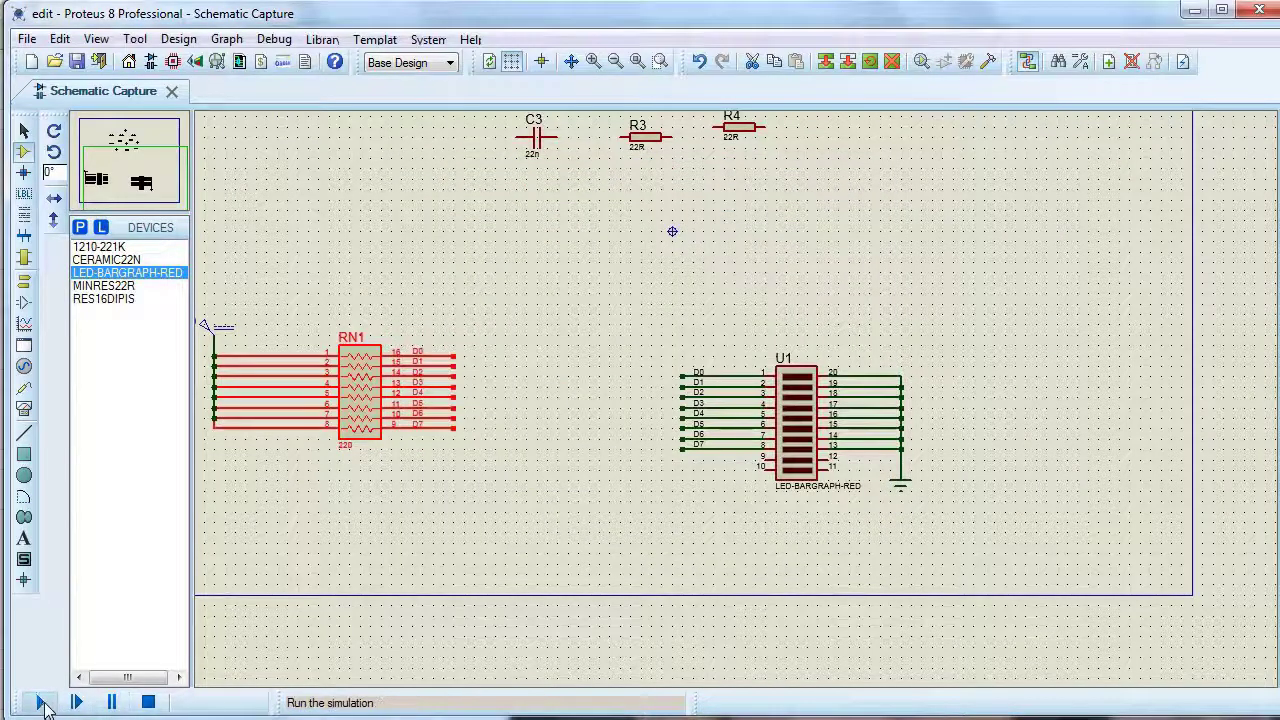
# Step: Start the simulation so eight of U1's bargraph LEDs light red through RN1
pyautogui.click(40, 703)
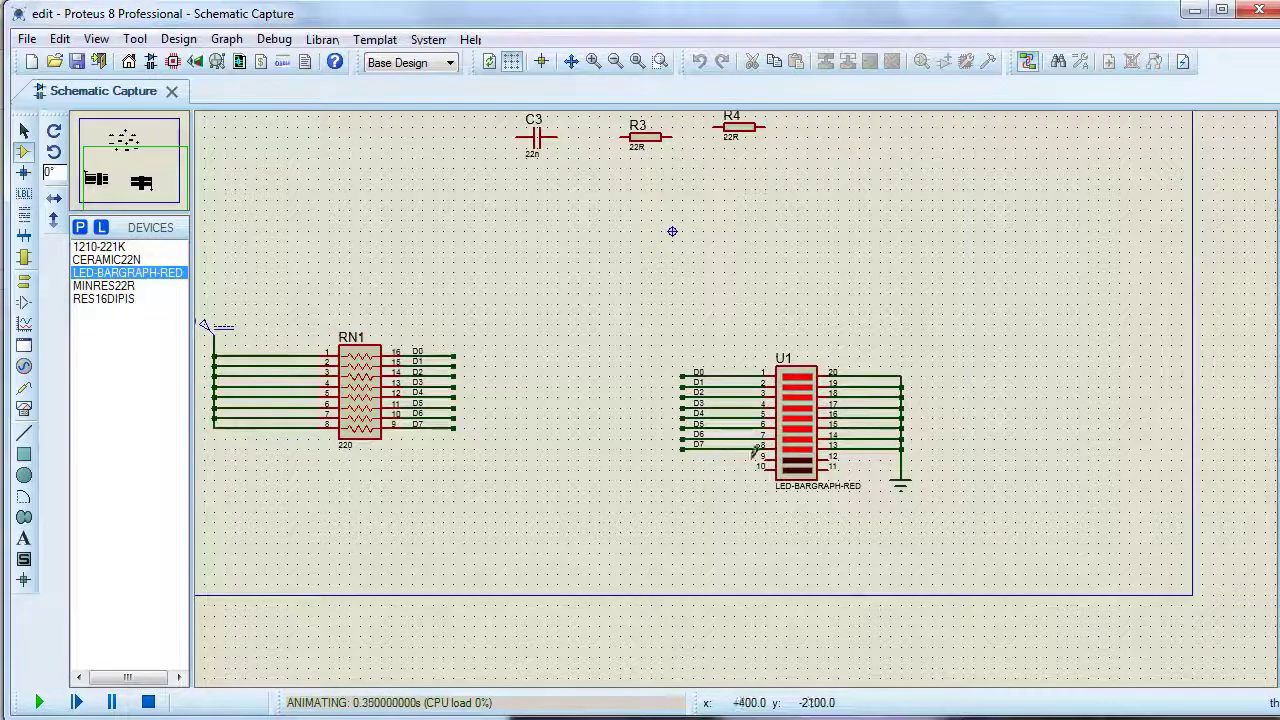